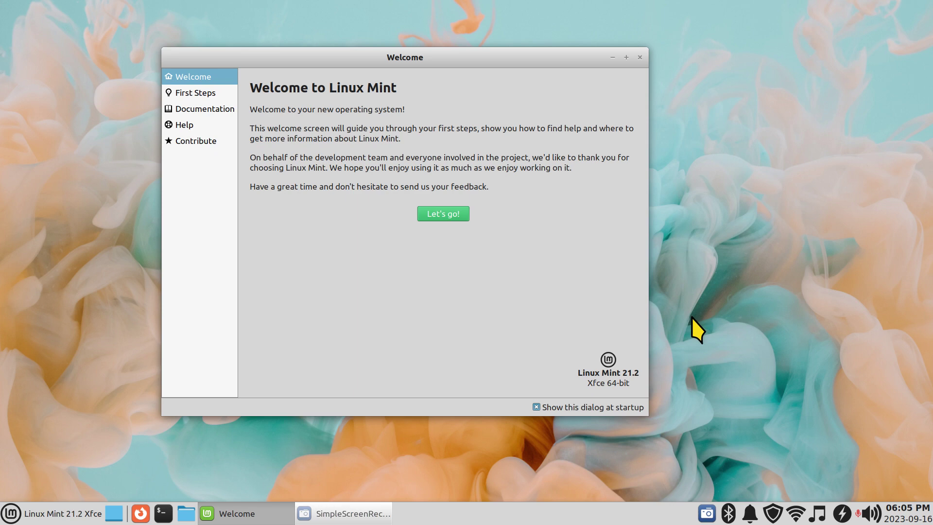
Close the Welcome window, find the Keyboard settings by searching "key", and show their application shortcuts
{"action": "key", "text": "alt+F4"}
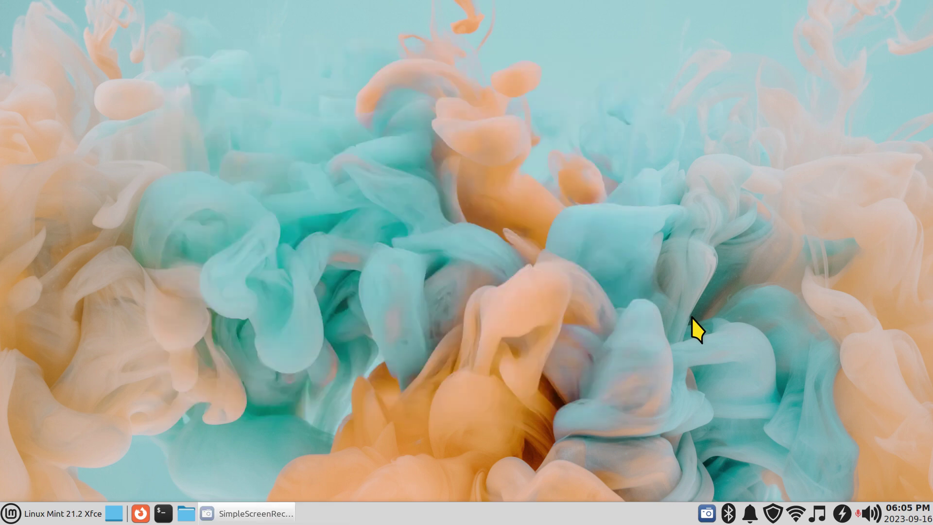
{"action": "left_click", "coordinate": [12, 518]}
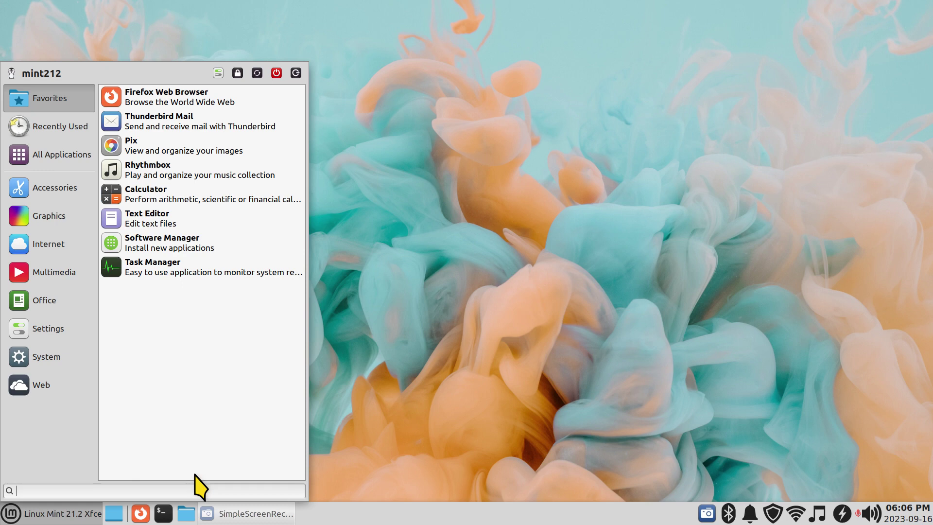
{"action": "type", "text": "key"}
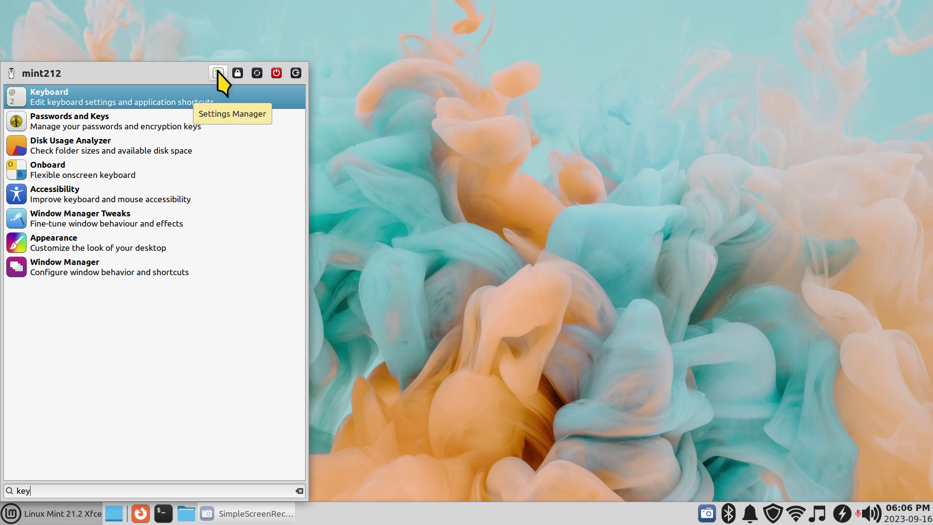
{"action": "left_click", "coordinate": [183, 102]}
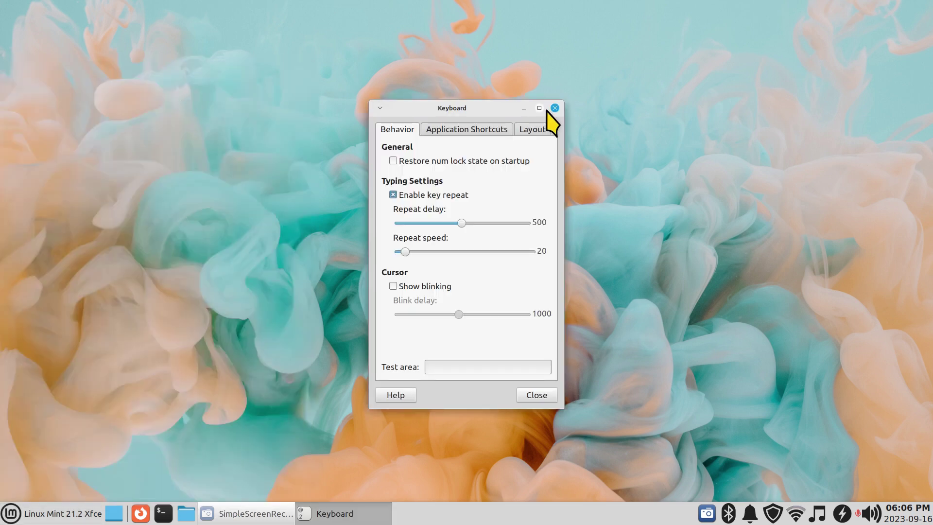
{"action": "left_click", "coordinate": [463, 131]}
Move the Keyboard window near the desktop's upper corner and enlarge it until the full commands and shortcuts are readable
{"action": "left_click_drag", "start_coordinate": [431, 112], "coordinate": [123, 19]}
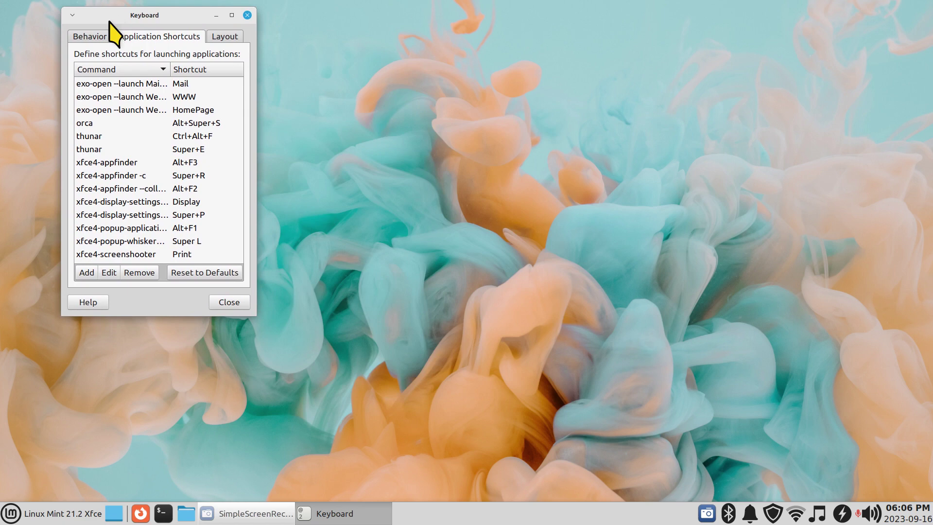
{"action": "right_click", "coordinate": [113, 20]}
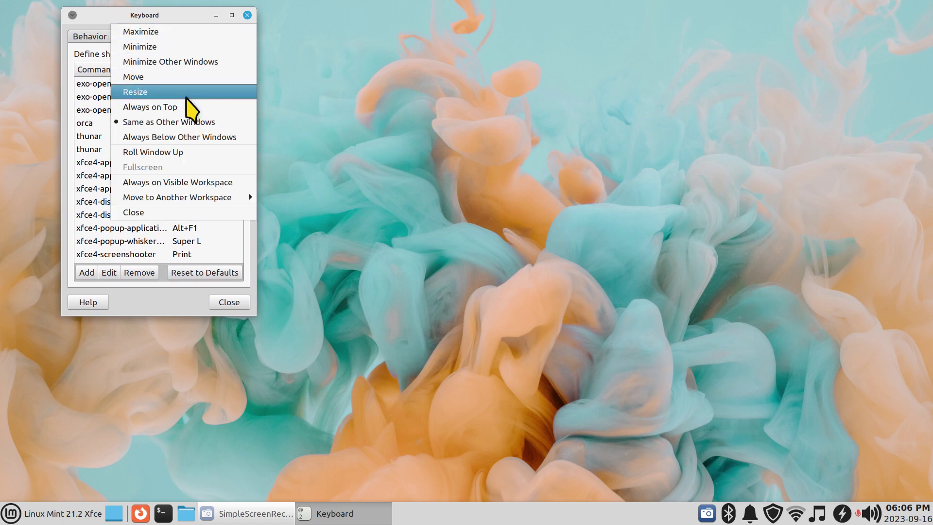
{"action": "left_click", "coordinate": [186, 94]}
{"action": "left_click_drag", "start_coordinate": [533, 383], "coordinate": [806, 472]}
{"action": "left_click", "coordinate": [805, 473]}
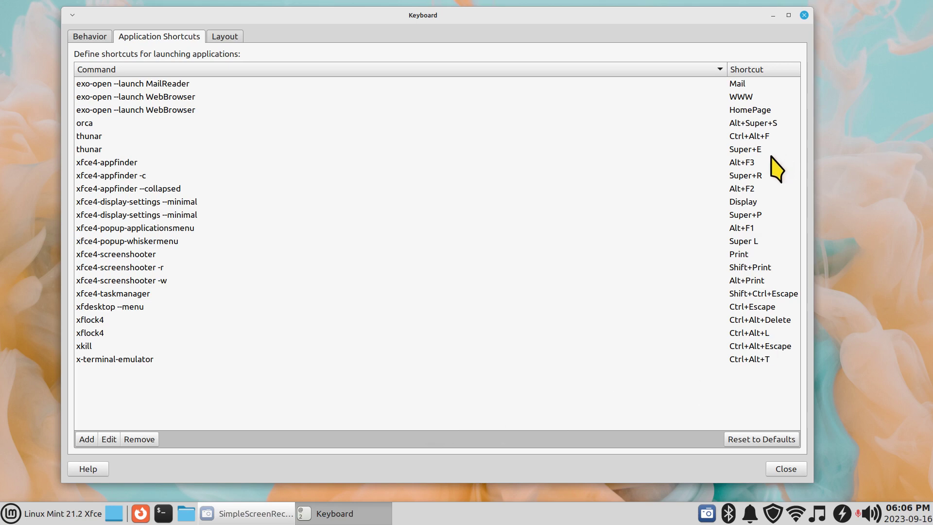
Select the xfce4-appfinder entry in the shortcut list and open the Application Finder with its assigned shortcut
{"action": "left_click", "coordinate": [744, 163]}
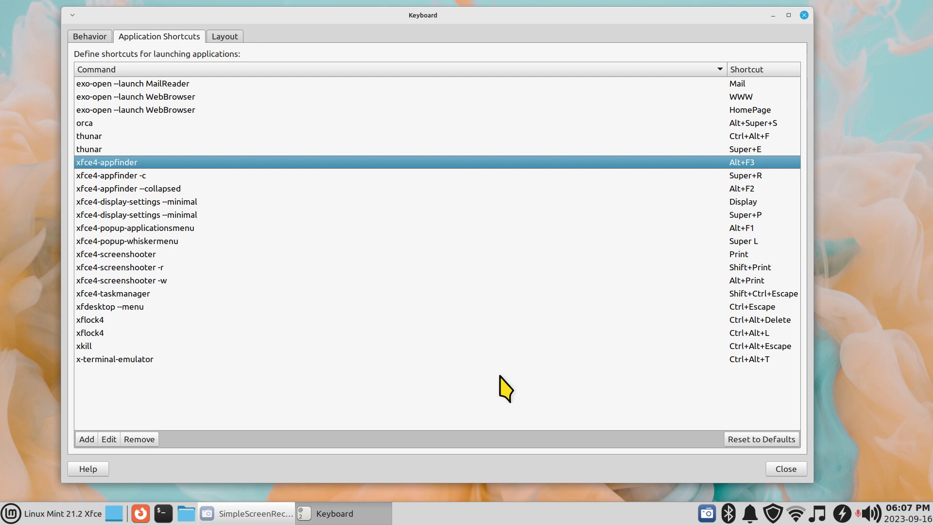
{"action": "key", "text": "alt+F3"}
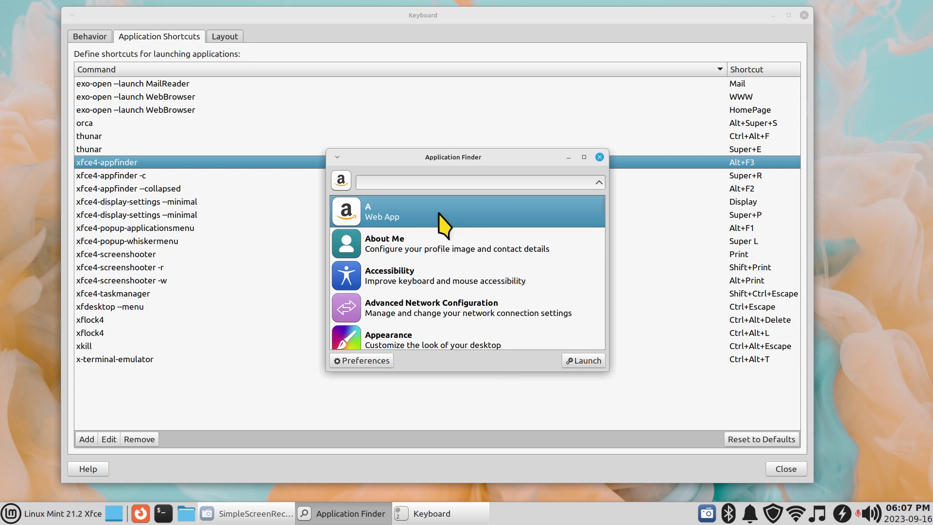
{"action": "mouse_move", "coordinate": [443, 222]}
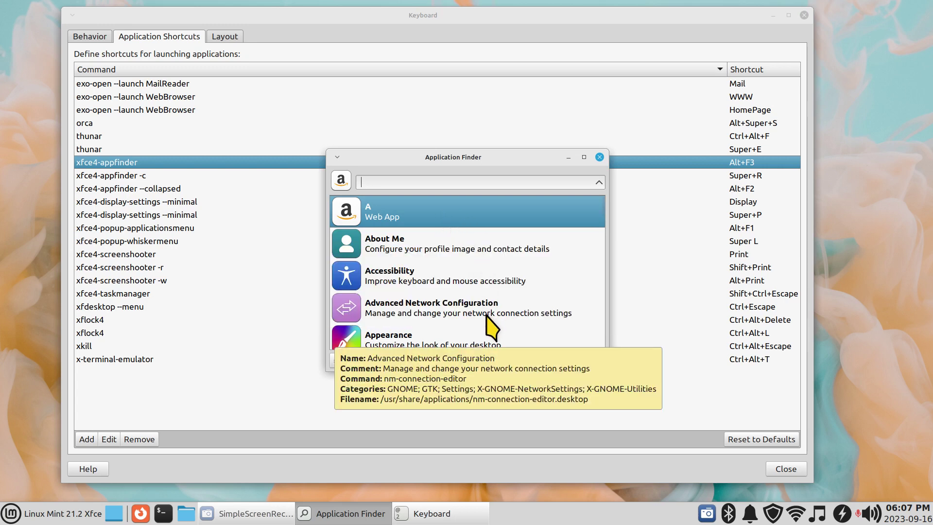
Open Web Apps, launch the web app named A to view its site, and close both windows
{"action": "left_click", "coordinate": [8, 515]}
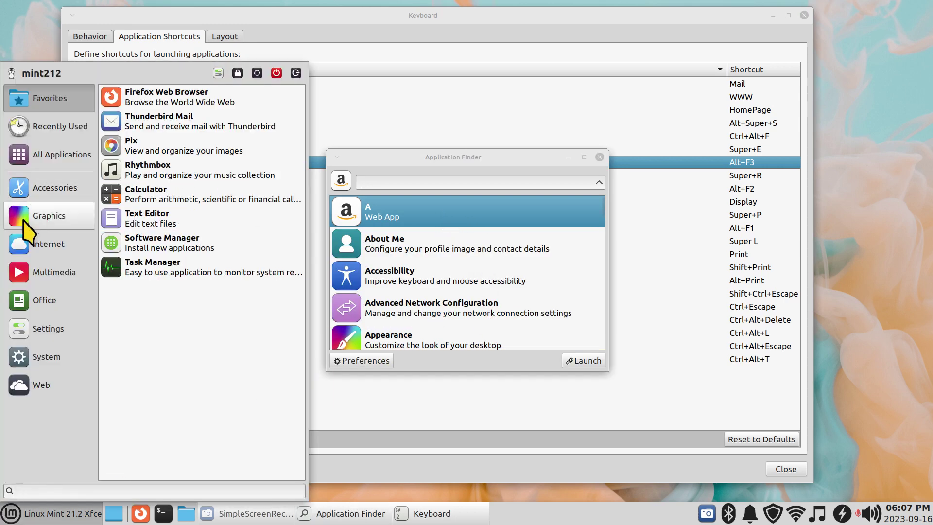
{"action": "mouse_move", "coordinate": [52, 243]}
{"action": "left_click", "coordinate": [183, 200]}
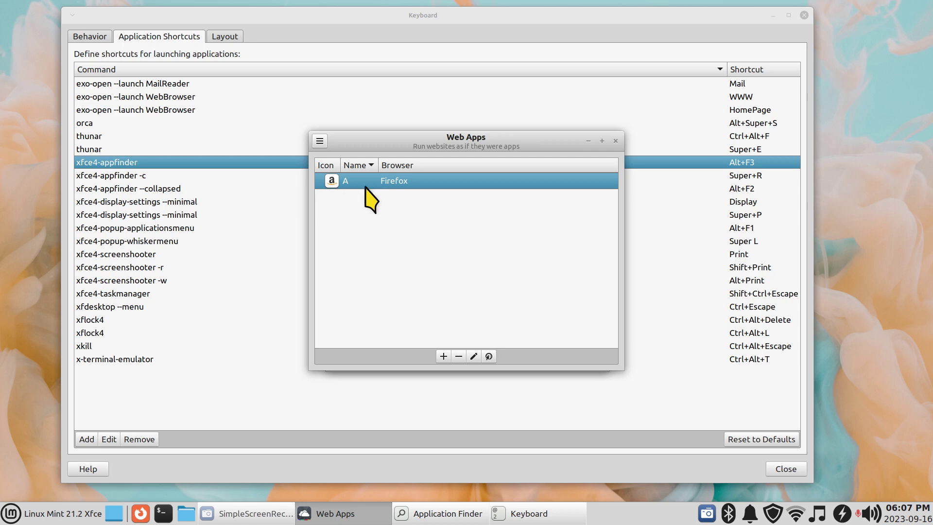
{"action": "double_click", "coordinate": [332, 182]}
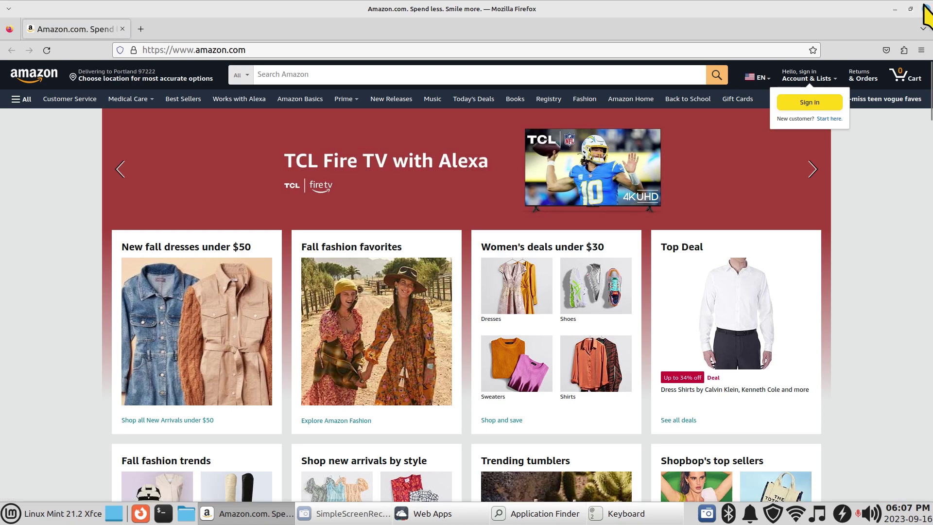
{"action": "left_click", "coordinate": [926, 9]}
{"action": "left_click", "coordinate": [616, 141]}
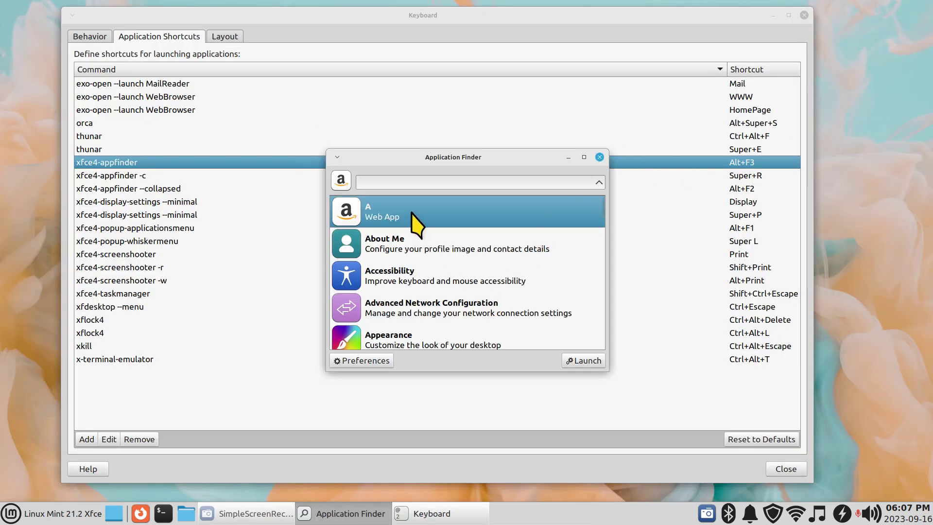
Return to the Application Finder, search for "cal", launch Calculator and close it
{"action": "key", "text": "super"}
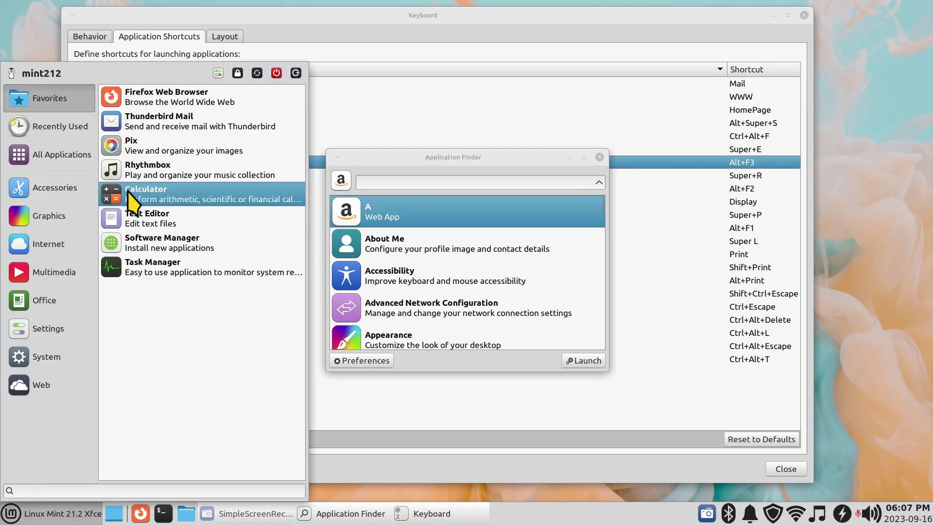
{"action": "left_click", "coordinate": [456, 178]}
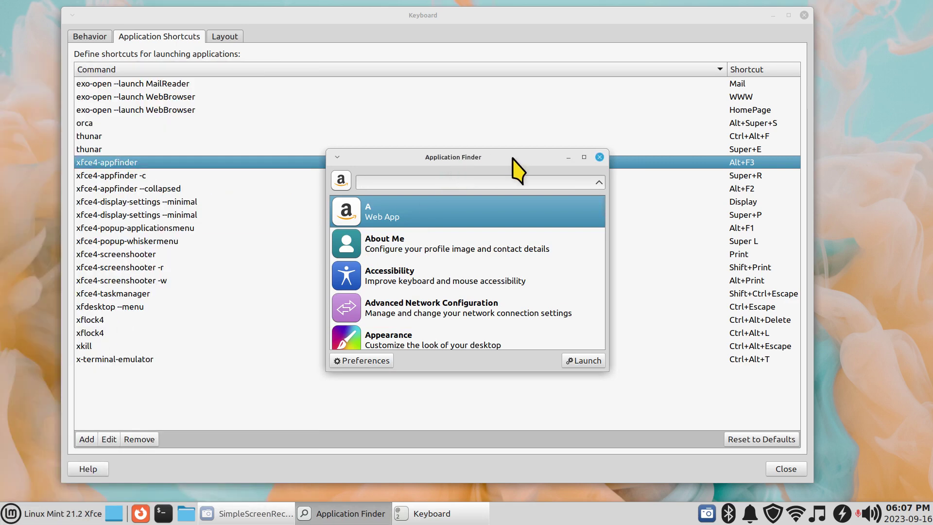
{"action": "type", "text": "cal"}
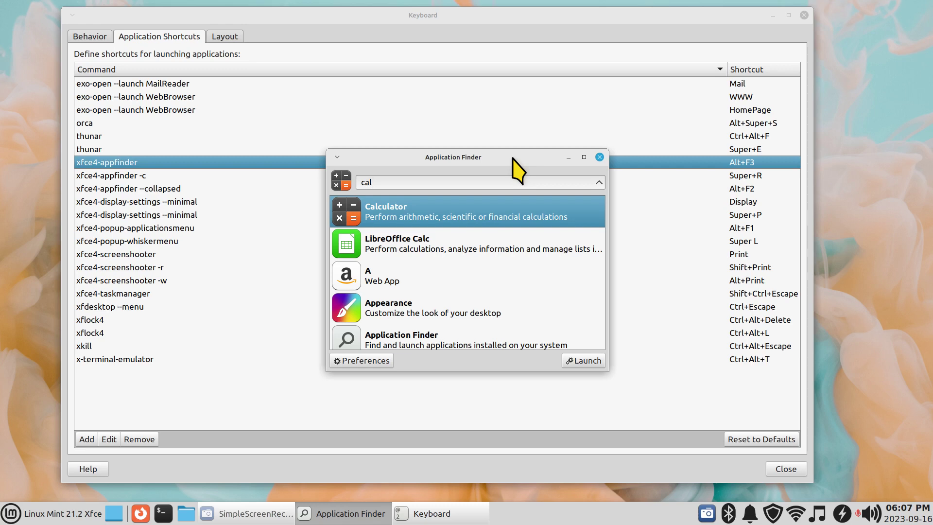
{"action": "key", "text": "Return"}
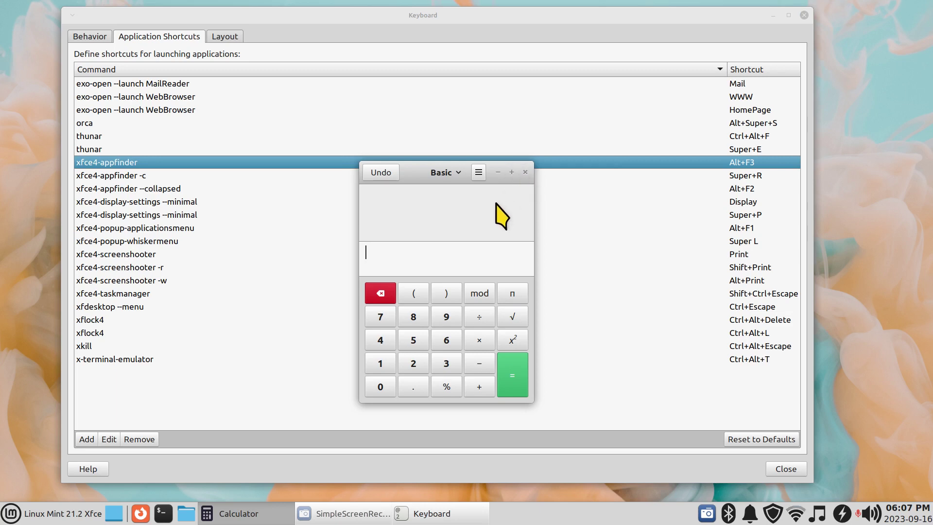
{"action": "key", "text": "alt+F4"}
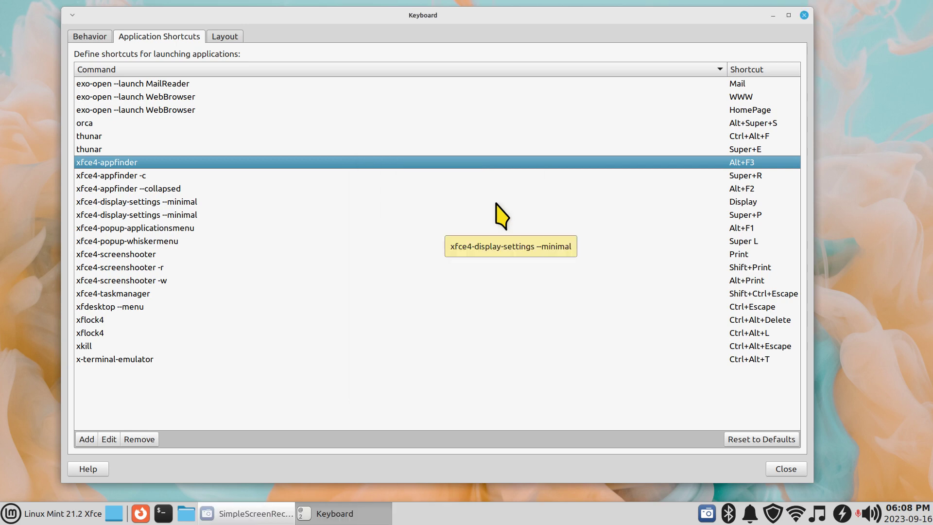
Reopen the Application Finder, search for "cal", start Calculator directly from its result entry and close it
{"action": "key", "text": "alt+F3"}
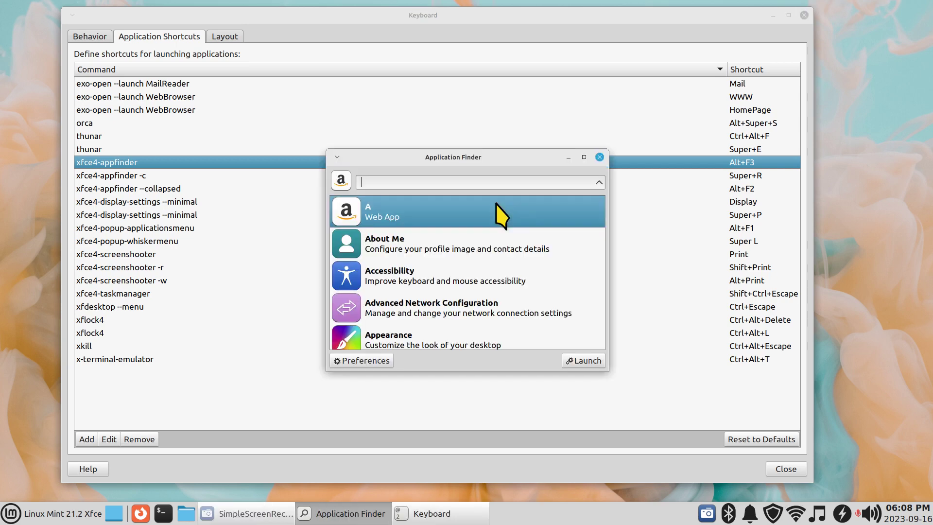
{"action": "type", "text": "cal"}
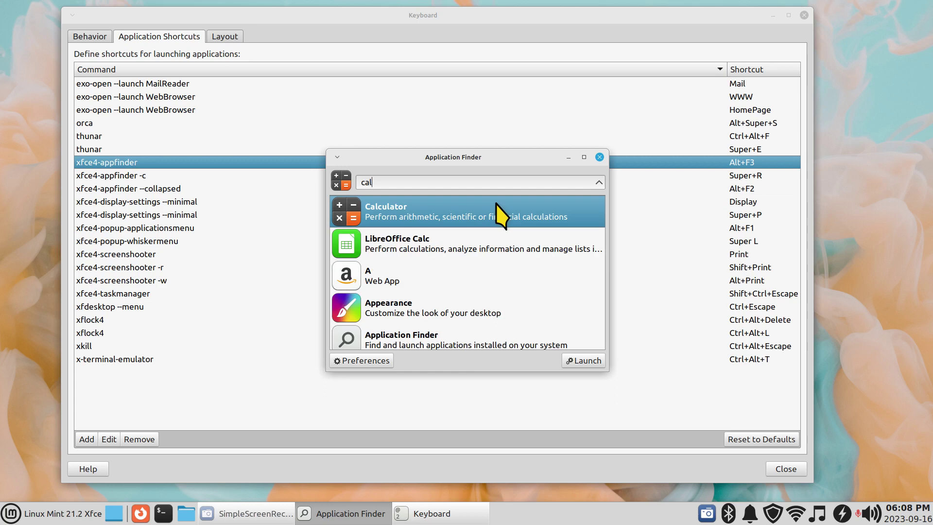
{"action": "double_click", "coordinate": [421, 215]}
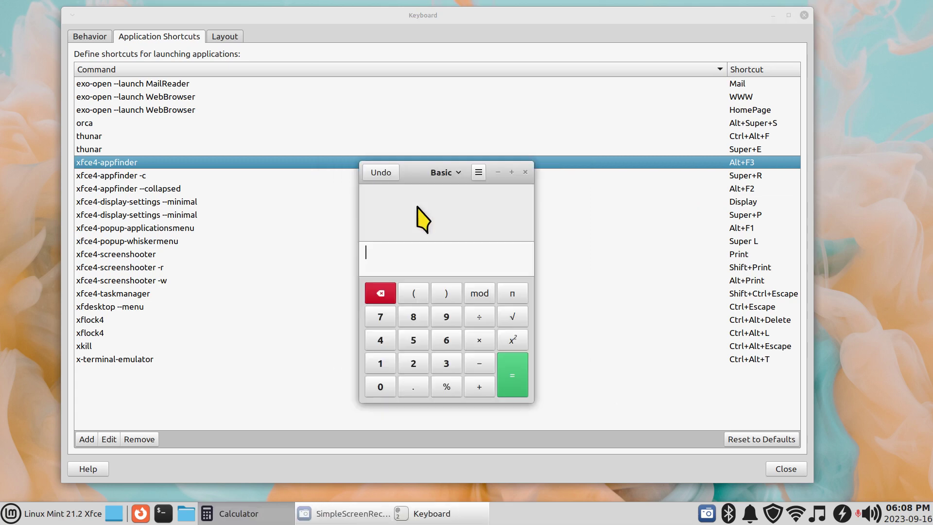
{"action": "left_click", "coordinate": [525, 173]}
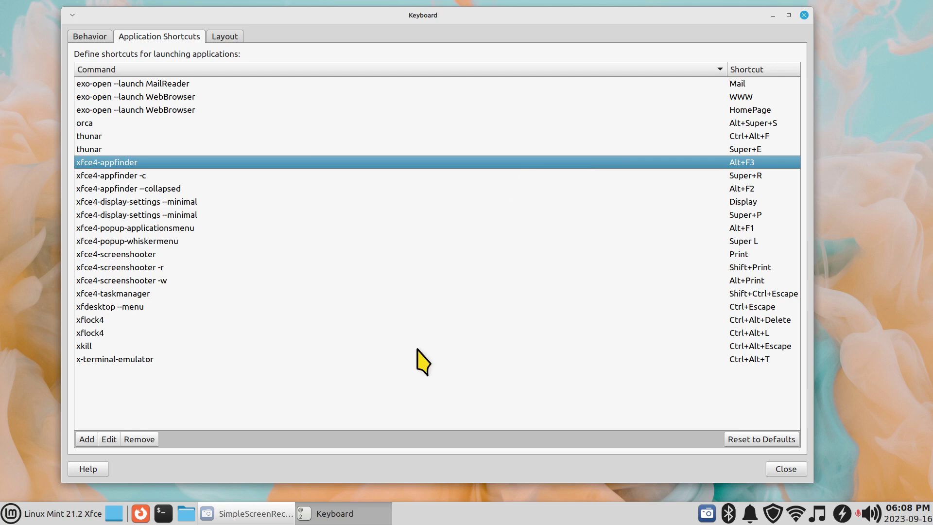
Open the Application Finder again, search for "cal", run Calculator with the Launch command and close it
{"action": "key", "text": "alt+F3"}
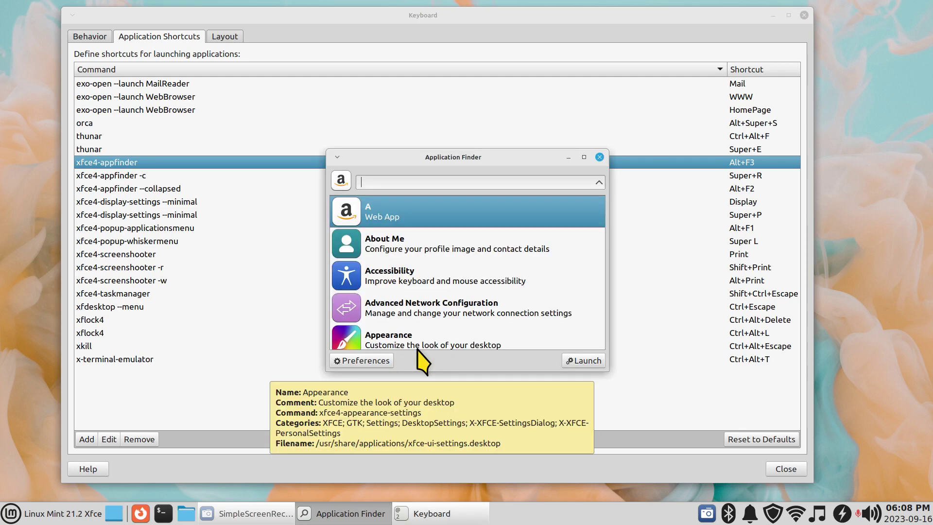
{"action": "type", "text": "cal"}
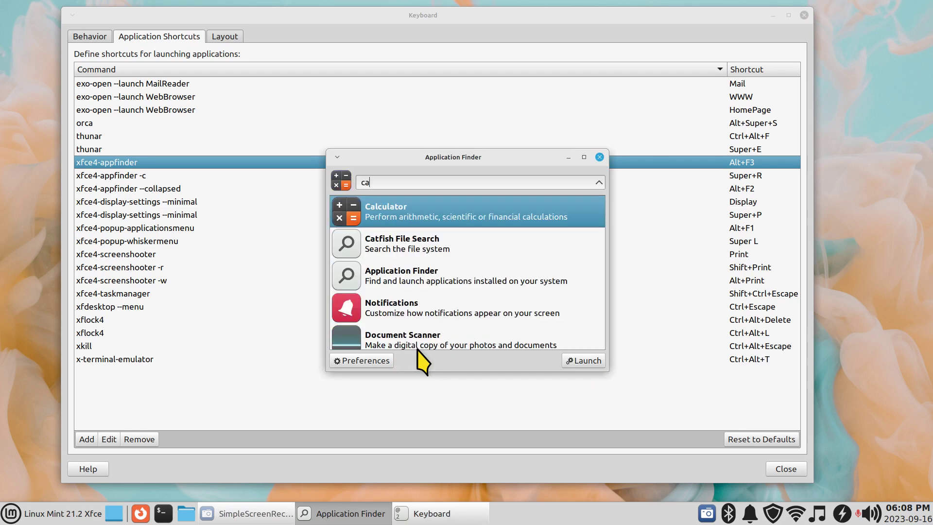
{"action": "left_click", "coordinate": [580, 363]}
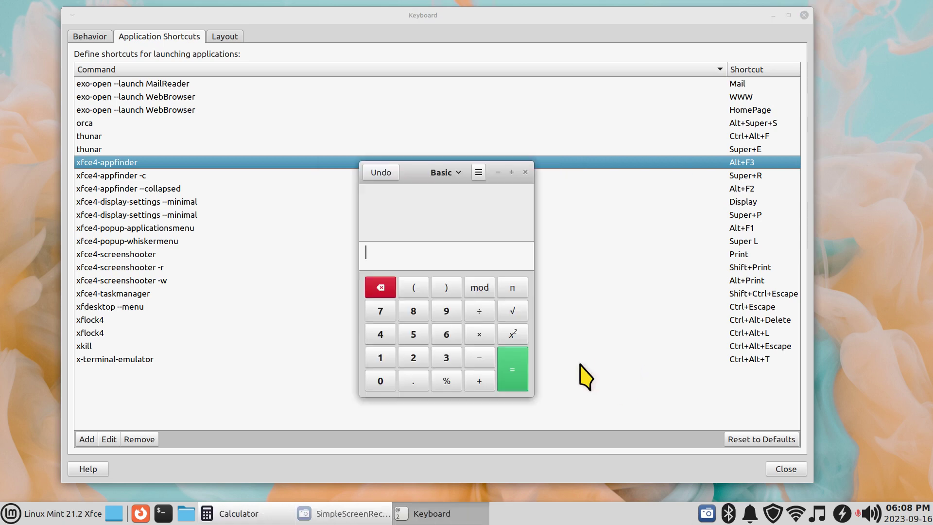
{"action": "left_click", "coordinate": [526, 172]}
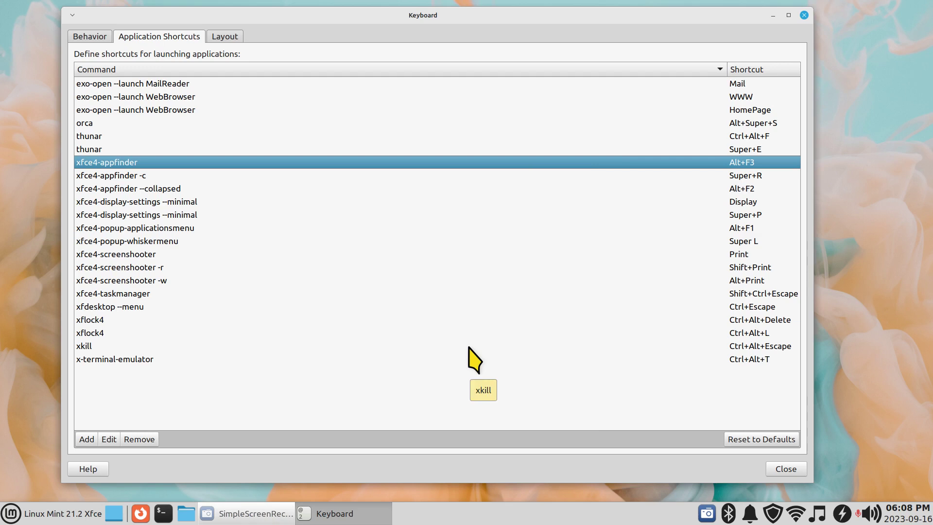
Open the Application Finder's preferences and place them beside the list of applications
{"action": "key", "text": "alt"}
{"action": "key", "text": "alt+F3"}
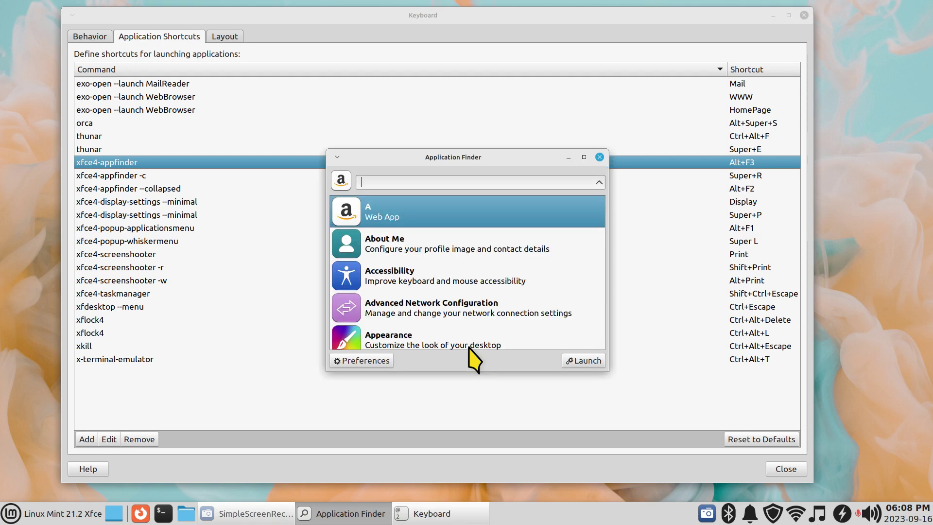
{"action": "left_click", "coordinate": [363, 362]}
{"action": "left_click_drag", "start_coordinate": [446, 104], "coordinate": [618, 128]}
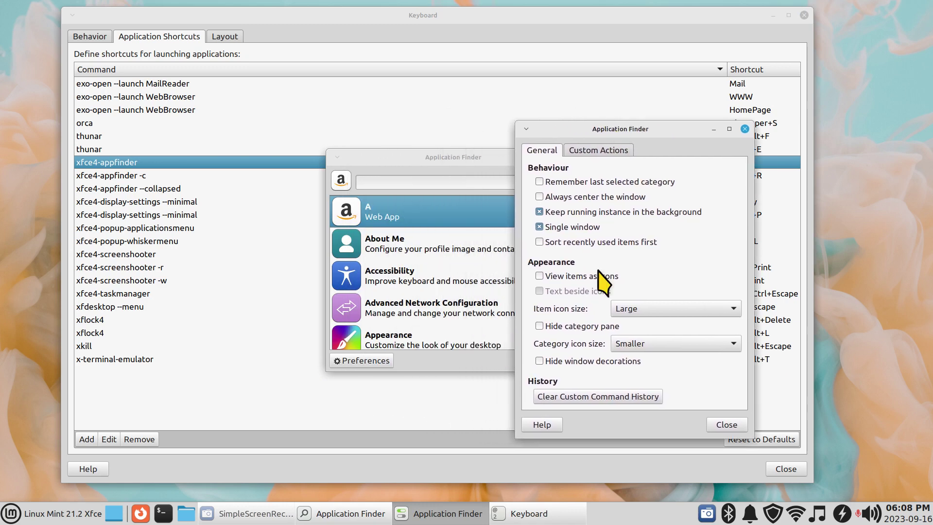
Try the item icon sizes Very Small and Very Large in the Application Finder preferences
{"action": "left_click", "coordinate": [686, 310]}
{"action": "left_click", "coordinate": [683, 239]}
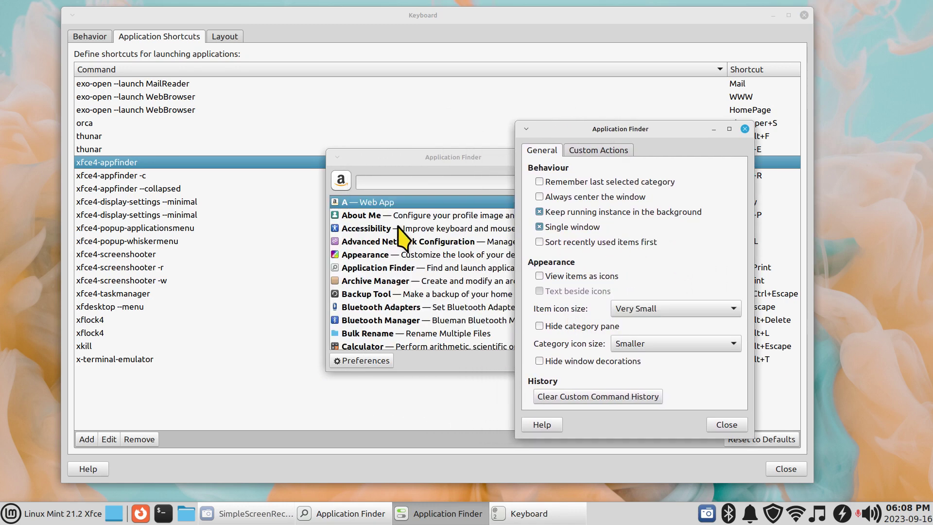
{"action": "left_click", "coordinate": [681, 309]}
{"action": "left_click", "coordinate": [676, 409]}
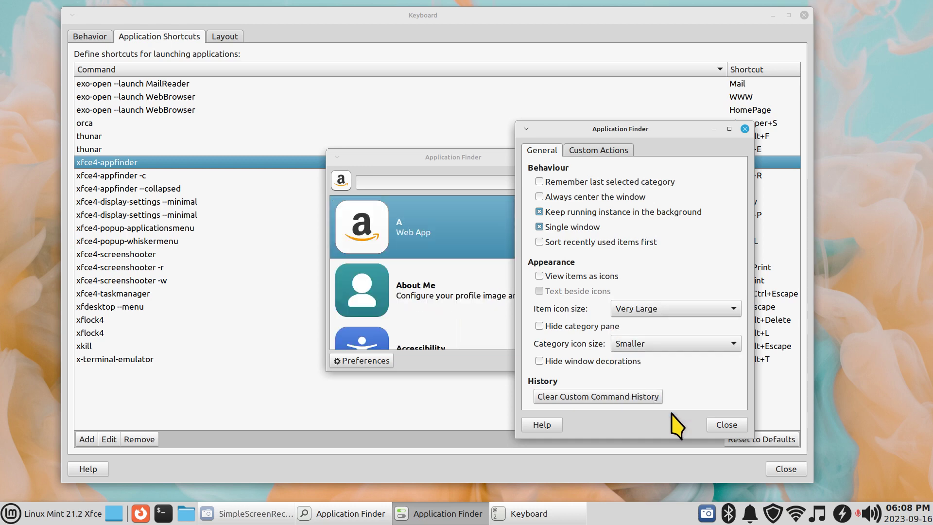
Set the item icon size back to Large and close the Application Finder and Keyboard windows
{"action": "left_click", "coordinate": [687, 310]}
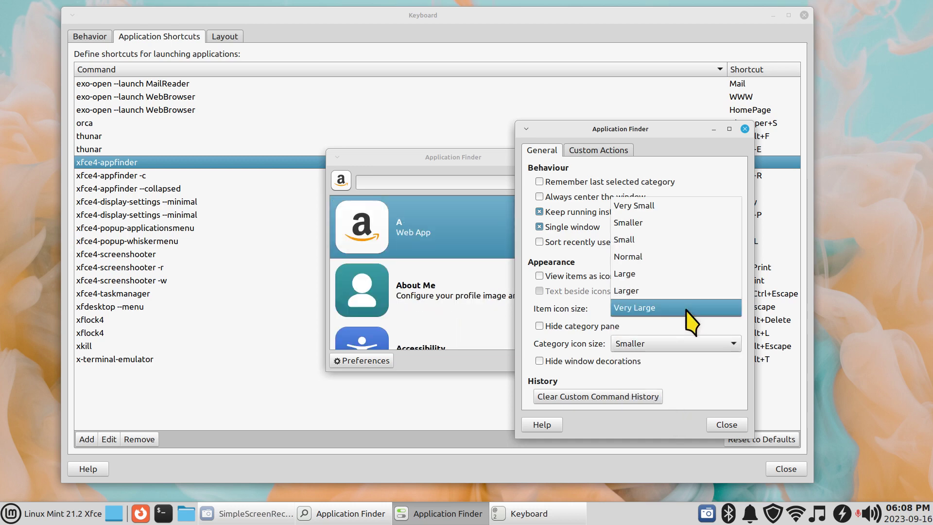
{"action": "left_click", "coordinate": [675, 274]}
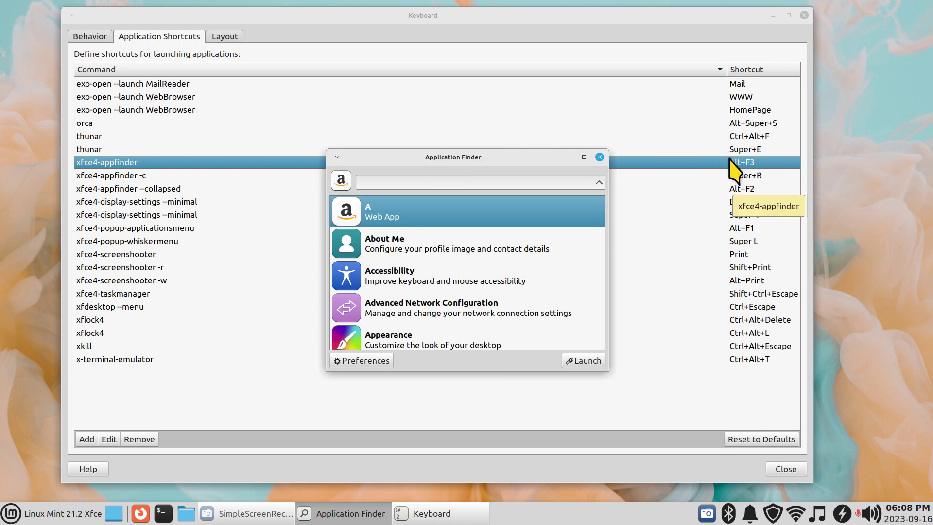
{"action": "left_click", "coordinate": [600, 157]}
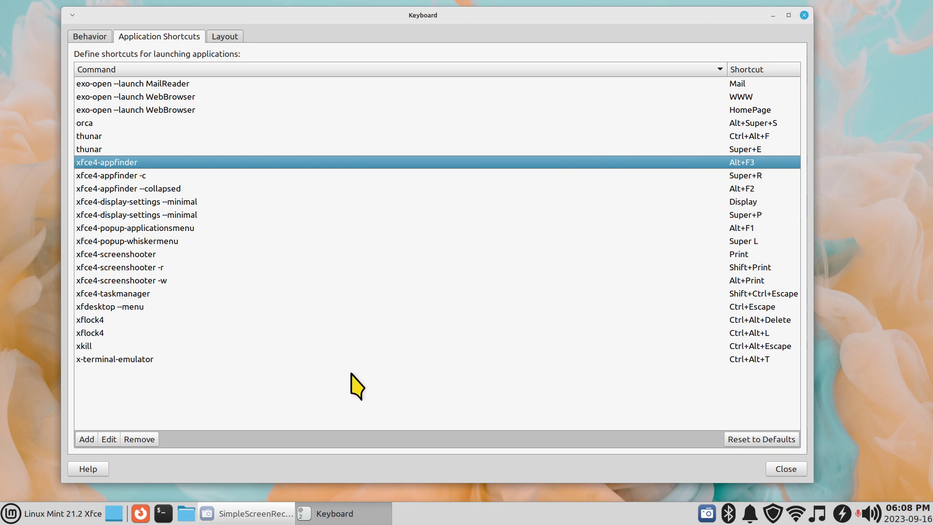
{"action": "left_click", "coordinate": [804, 15]}
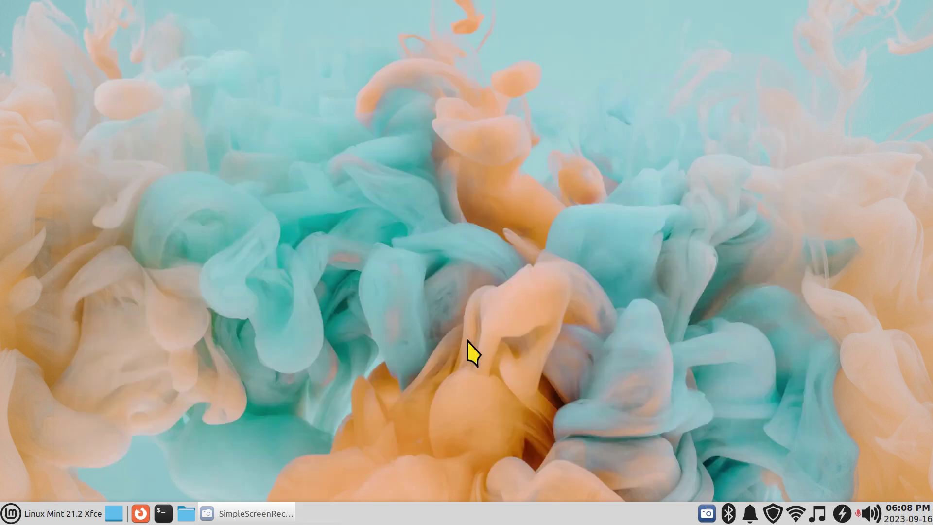
Open the Application Finder with its assigned shortcut and close it again
{"action": "key", "text": "alt+F3"}
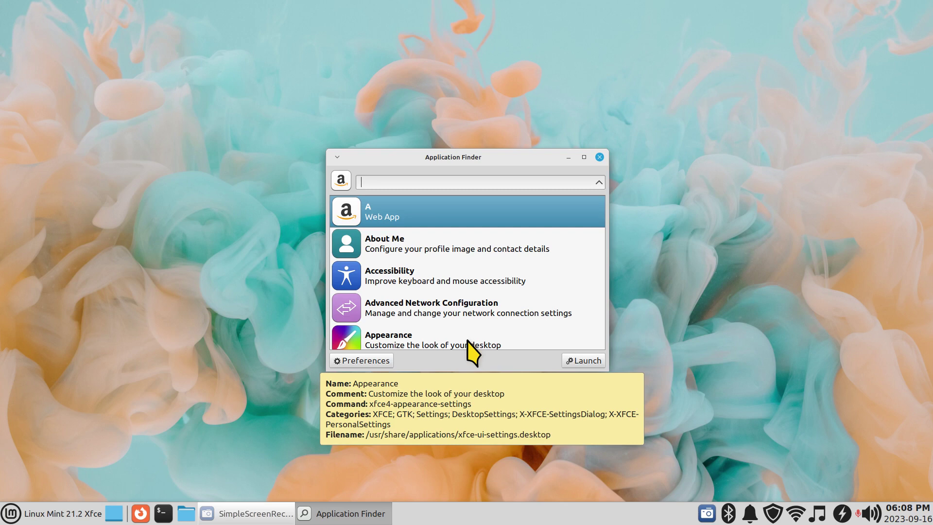
{"action": "left_click", "coordinate": [600, 157]}
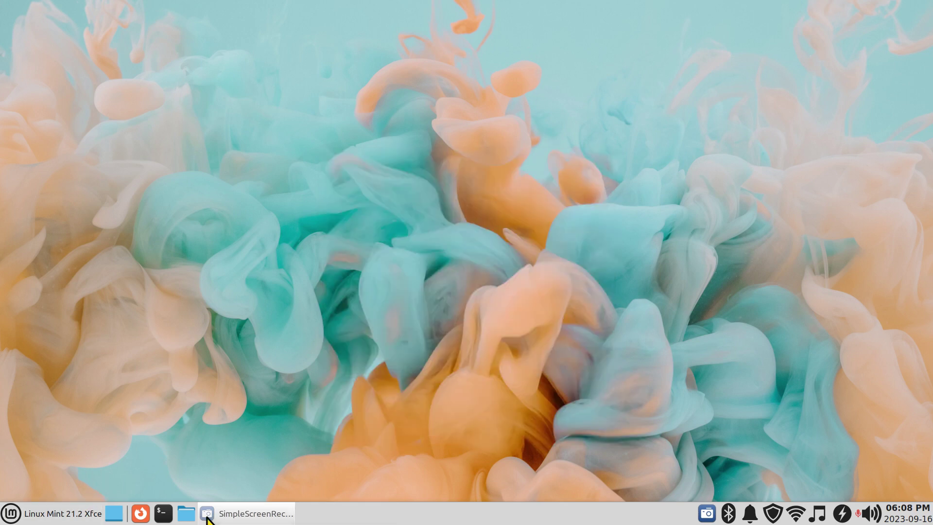
Search the application menu for "key", open the Keyboard settings and show the application shortcuts
{"action": "left_click", "coordinate": [39, 521]}
{"action": "type", "text": "key"}
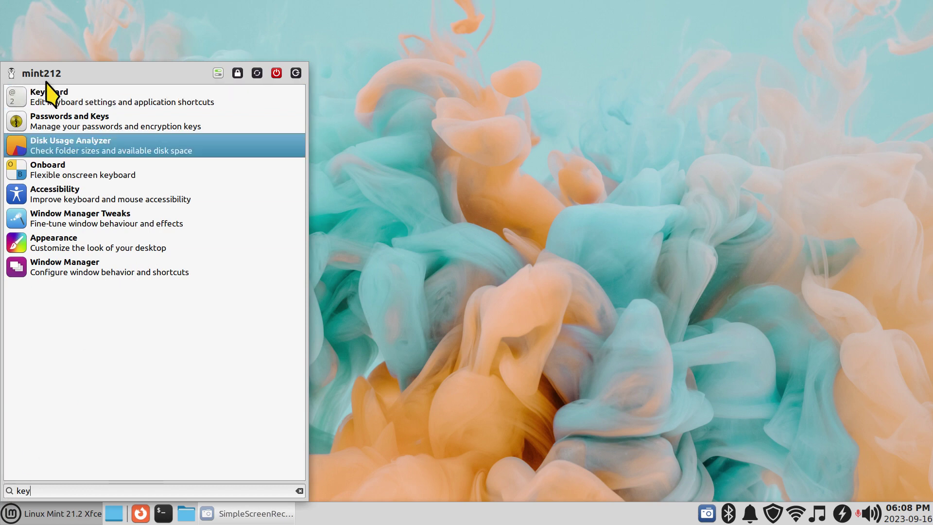
{"action": "left_click", "coordinate": [61, 99]}
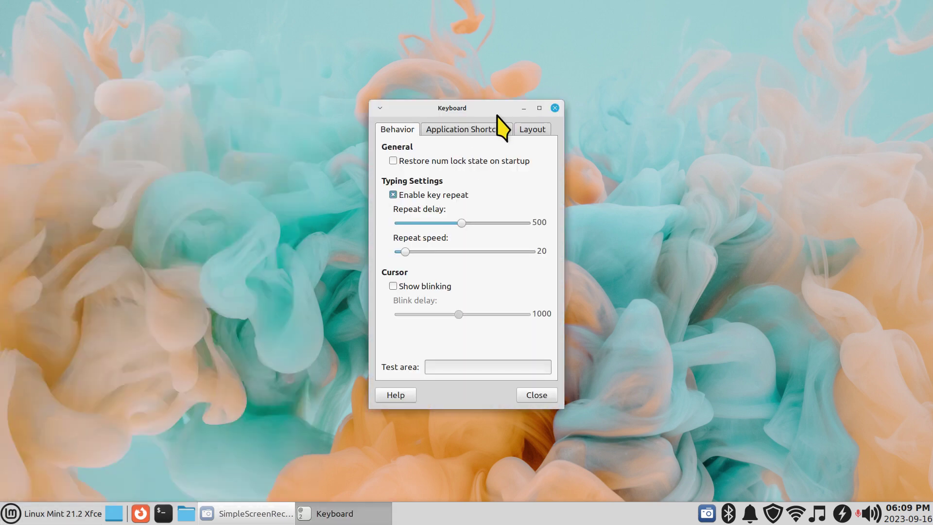
{"action": "left_click", "coordinate": [464, 131]}
Move and enlarge the Keyboard window until the whole list of commands and shortcuts fits
{"action": "left_click_drag", "start_coordinate": [410, 106], "coordinate": [126, 7]}
{"action": "right_click", "coordinate": [127, 8]}
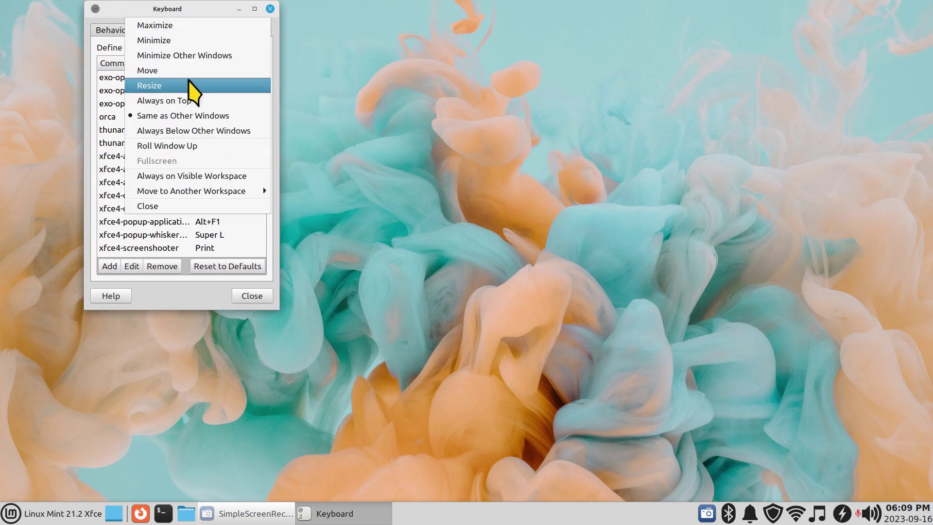
{"action": "left_click", "coordinate": [191, 87]}
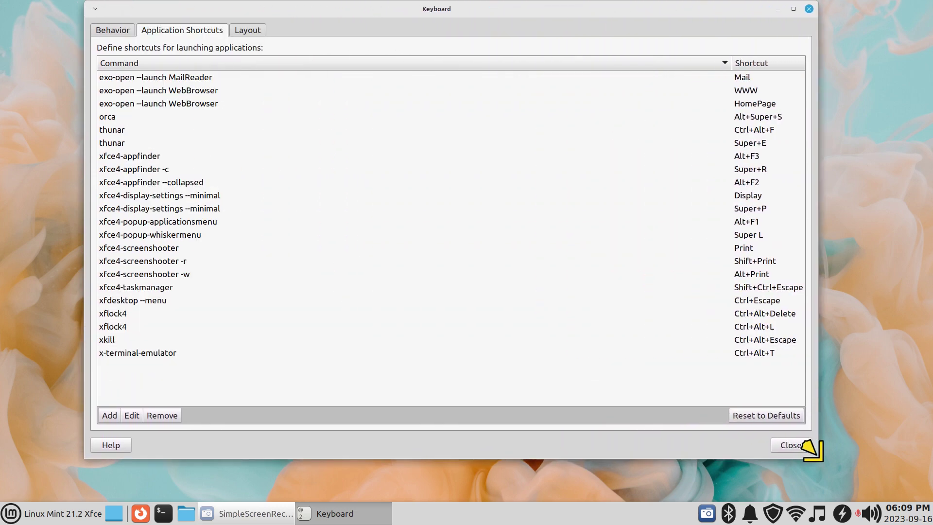
{"action": "left_click", "coordinate": [852, 470]}
{"action": "mouse_move", "coordinate": [535, 14]}
{"action": "left_mouse_down"}
{"action": "mouse_move", "coordinate": [554, 24]}
{"action": "mouse_move", "coordinate": [520, 22]}
{"action": "left_mouse_up"}
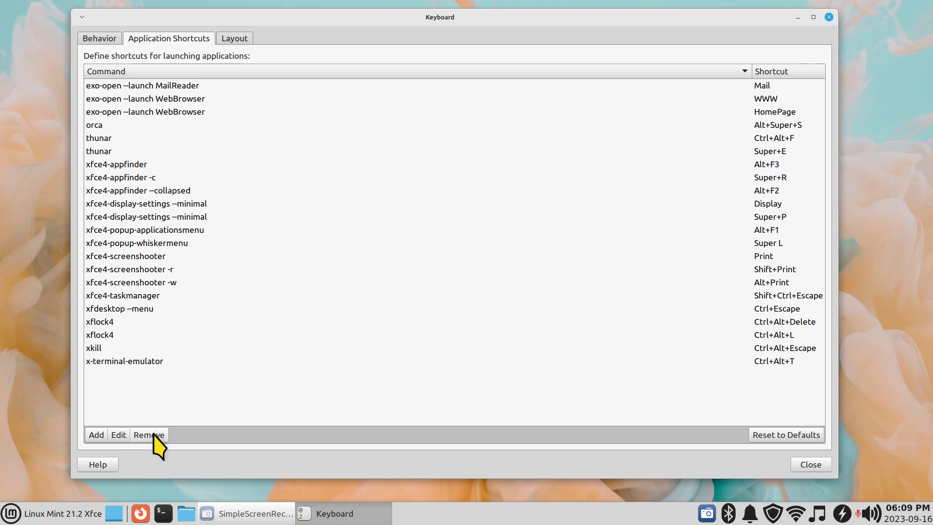
Point out the two thunar shortcut entries, open the file manager to view its About information, and close it
{"action": "left_click", "coordinate": [111, 138]}
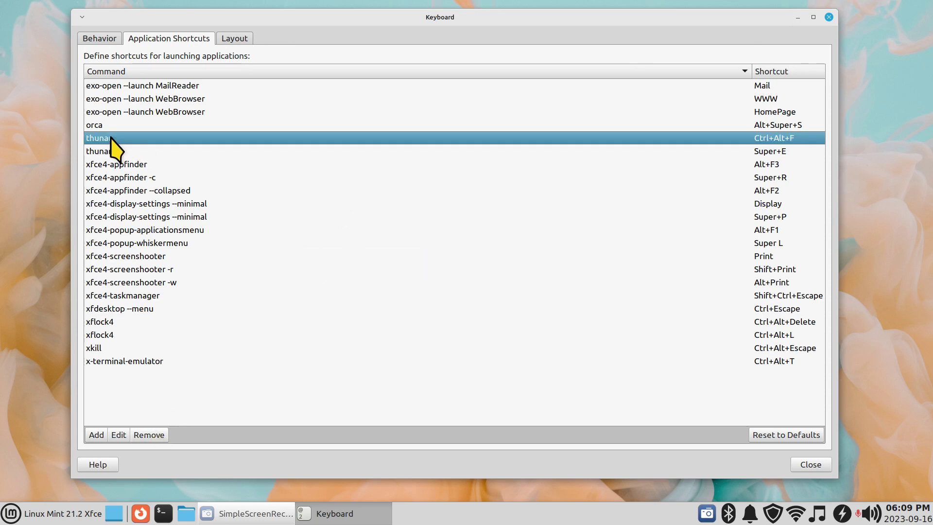
{"action": "left_click", "coordinate": [113, 151]}
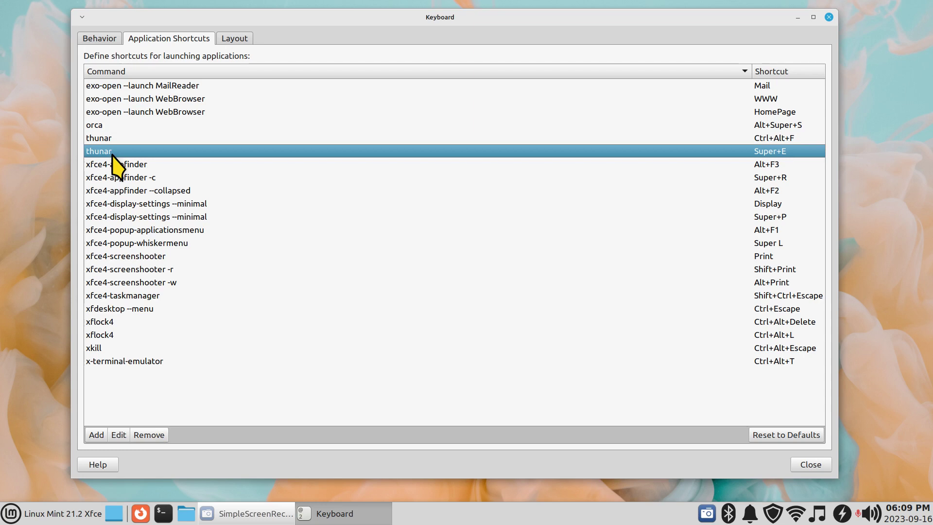
{"action": "left_click", "coordinate": [185, 515]}
{"action": "left_click_drag", "start_coordinate": [627, 166], "coordinate": [477, 79]}
{"action": "left_click", "coordinate": [186, 93]}
{"action": "left_click", "coordinate": [192, 122]}
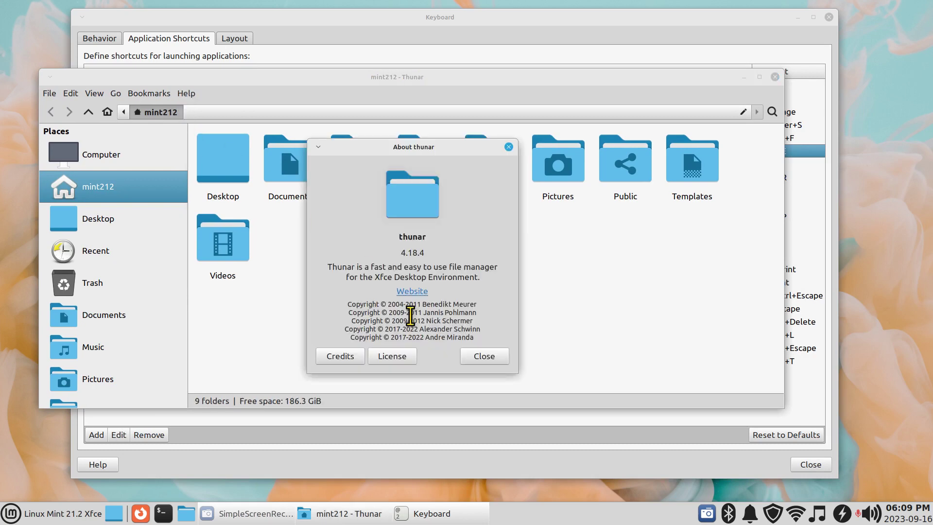
{"action": "left_click", "coordinate": [485, 357]}
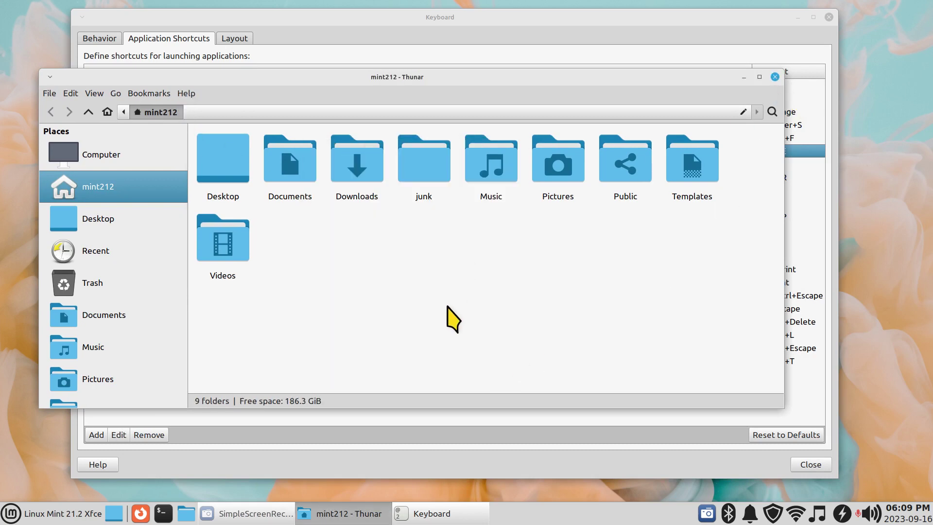
{"action": "key", "text": "ctrl+w"}
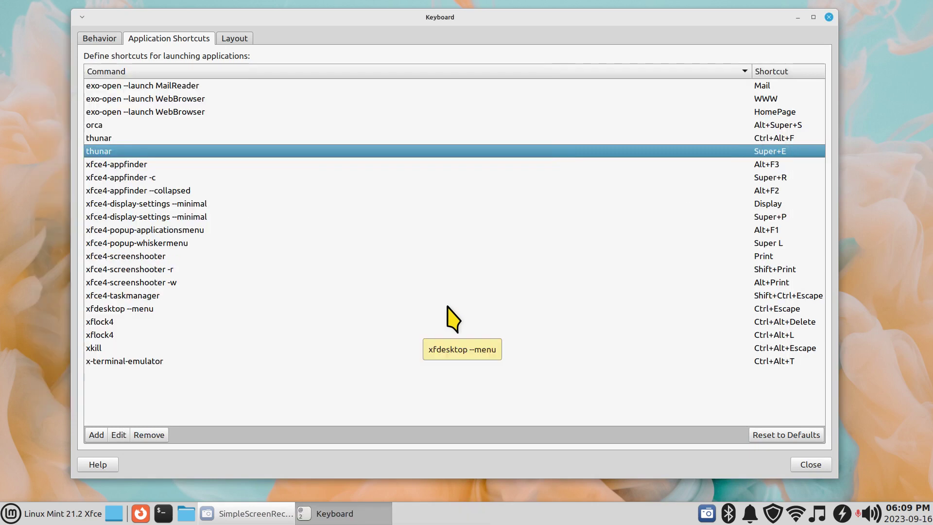
Compare the two thunar shortcut entries and launch the file manager with the Ctrl+Alt+F shortcut
{"action": "left_click", "coordinate": [779, 139]}
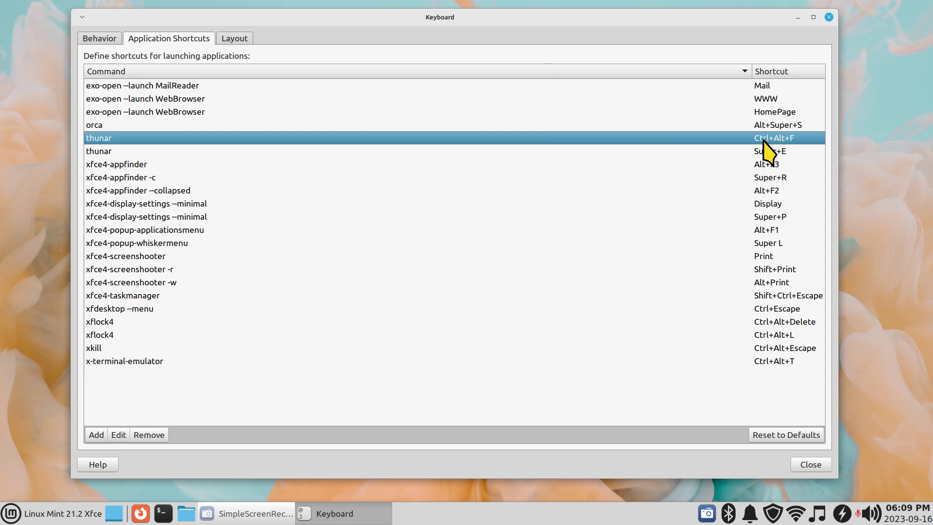
{"action": "left_click", "coordinate": [786, 151]}
{"action": "left_click", "coordinate": [783, 138]}
{"action": "left_click", "coordinate": [783, 150]}
{"action": "left_click", "coordinate": [783, 138]}
{"action": "key", "text": "ctrl+alt+f"}
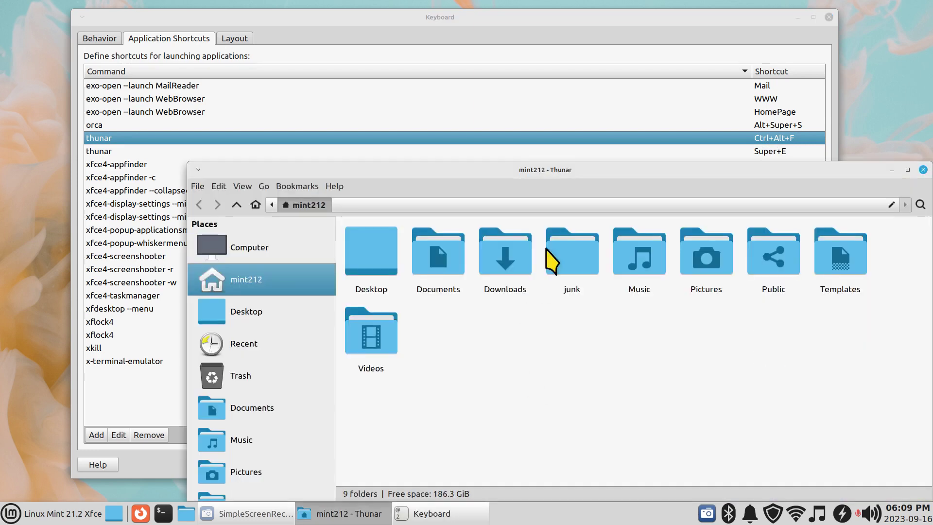
Enlarge the folder icons one level in the maximized file manager, restore its window size and close it
{"action": "double_click", "coordinate": [650, 170]}
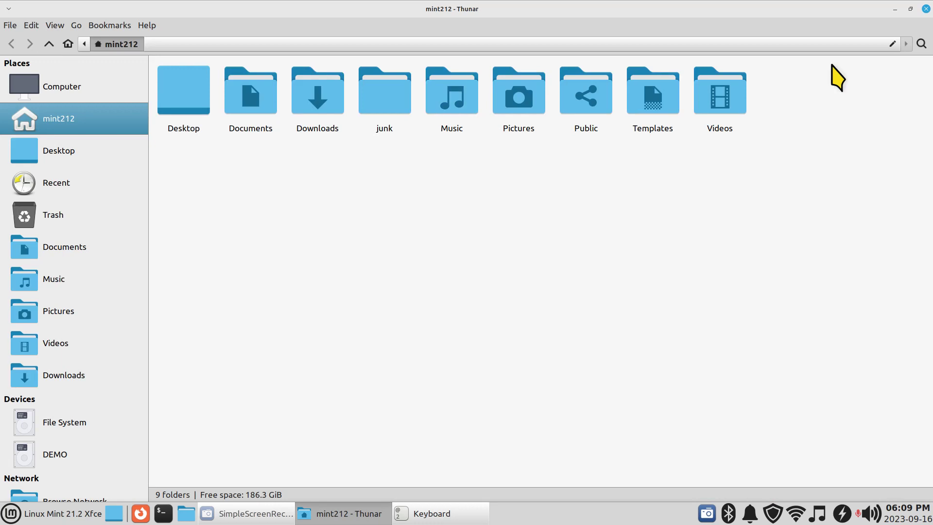
{"action": "key", "text": "ctrl+minus"}
{"action": "key", "text": "ctrl+plus"}
{"action": "key", "text": "ctrl+plus"}
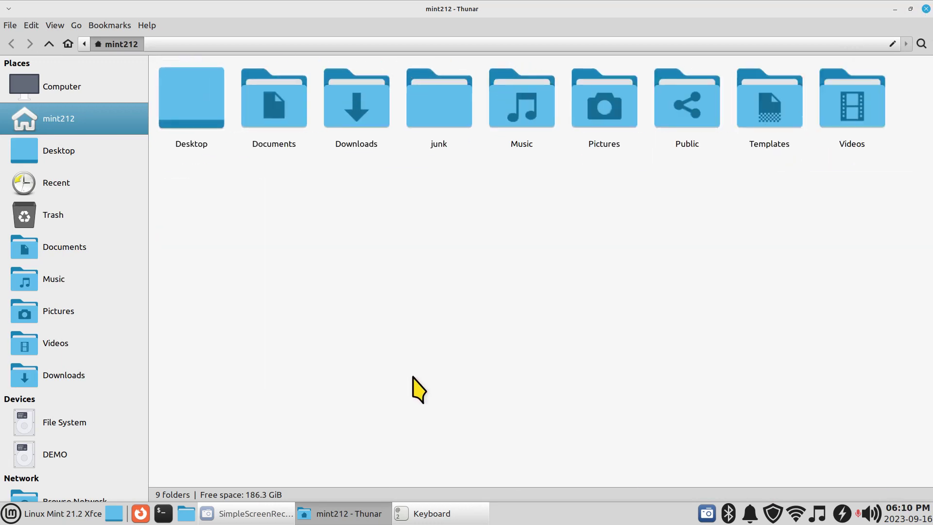
{"action": "double_click", "coordinate": [564, 10]}
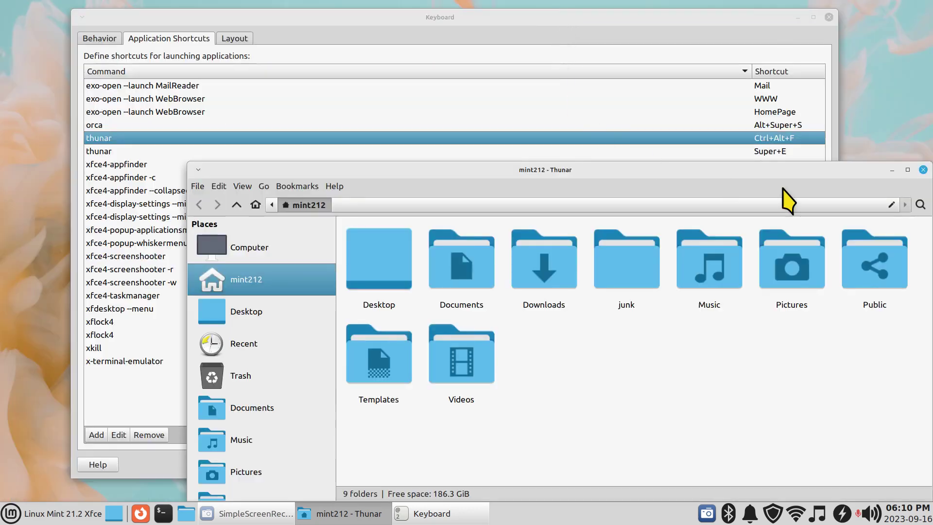
{"action": "left_click_drag", "start_coordinate": [783, 167], "coordinate": [689, 102]}
{"action": "left_click", "coordinate": [830, 104]}
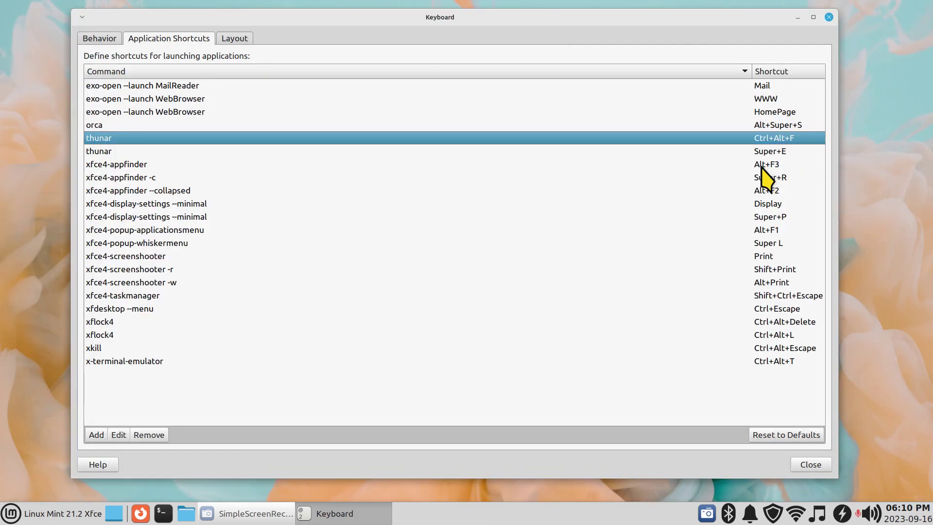
Select the thunar entry assigned to Super+E, and open and dismiss the application menu
{"action": "left_click", "coordinate": [101, 151]}
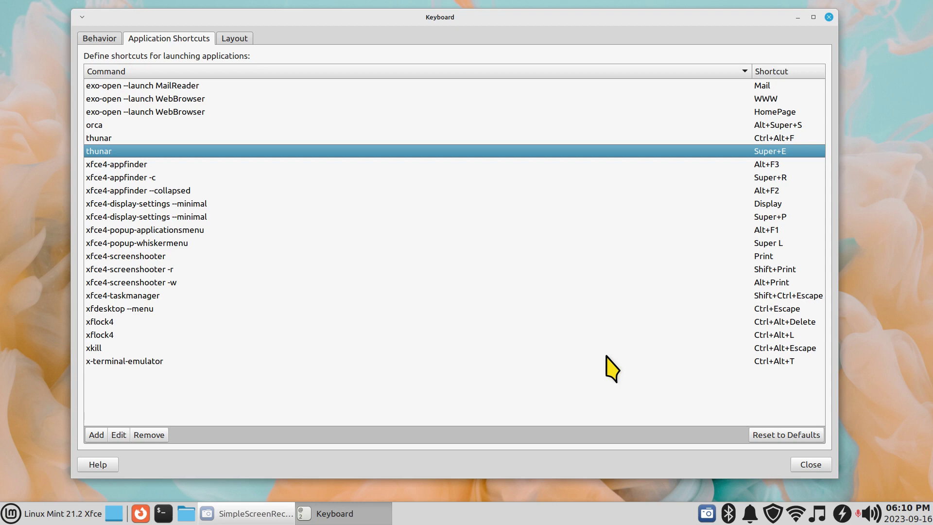
{"action": "key", "text": "super"}
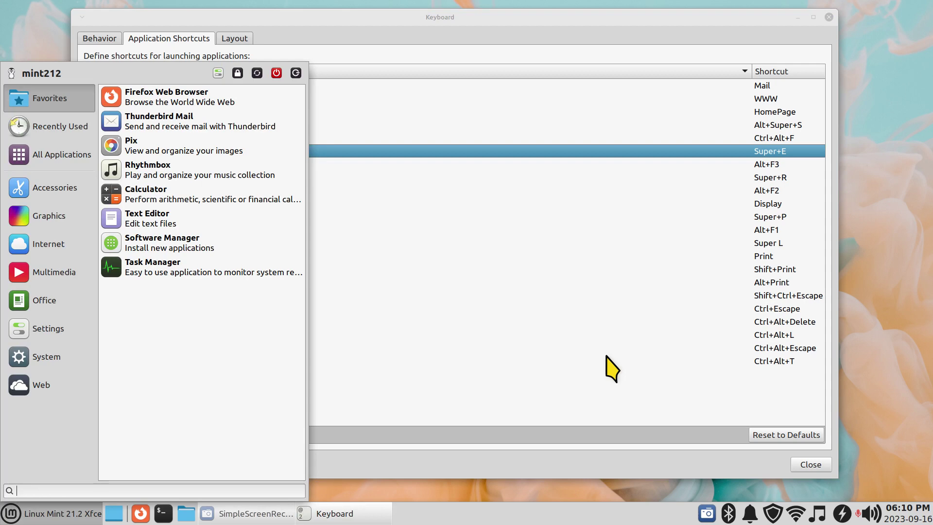
{"action": "key", "text": "Escape"}
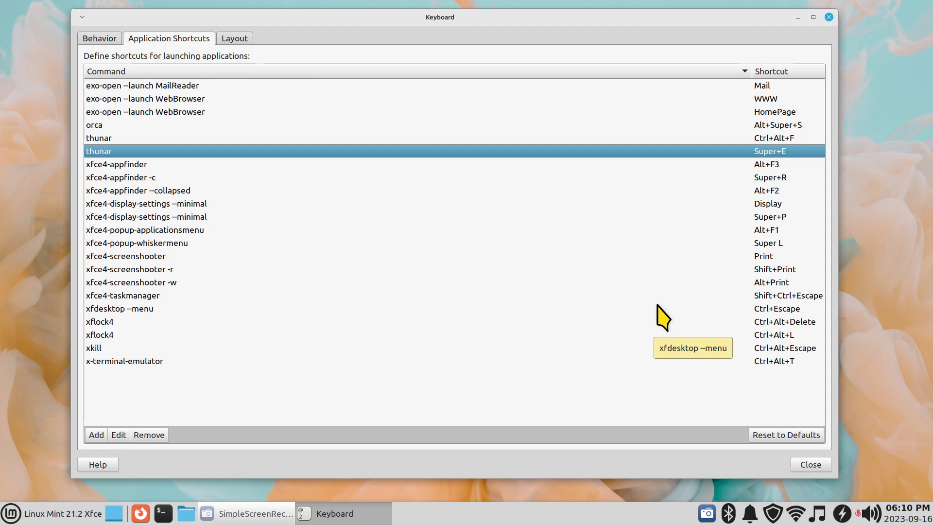
Launch the file manager with the Super+E shortcut, close it and reselect that thunar entry in the shortcut list
{"action": "key", "text": "super+e"}
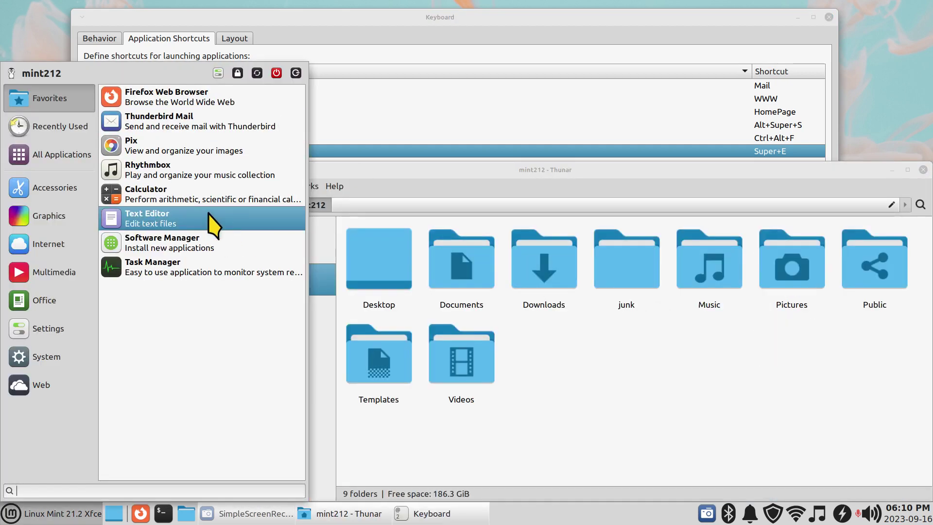
{"action": "left_click", "coordinate": [590, 185]}
{"action": "left_click_drag", "start_coordinate": [593, 184], "coordinate": [517, 114]}
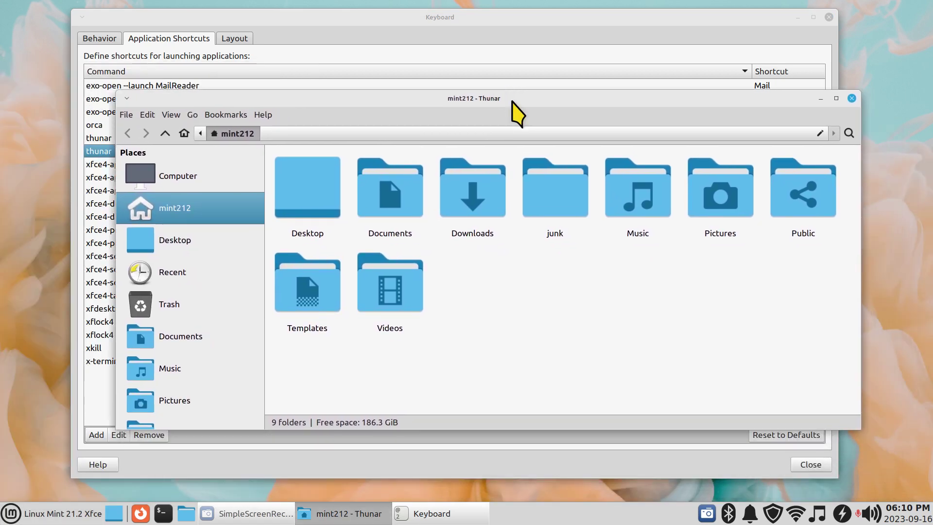
{"action": "key", "text": "ctrl+w"}
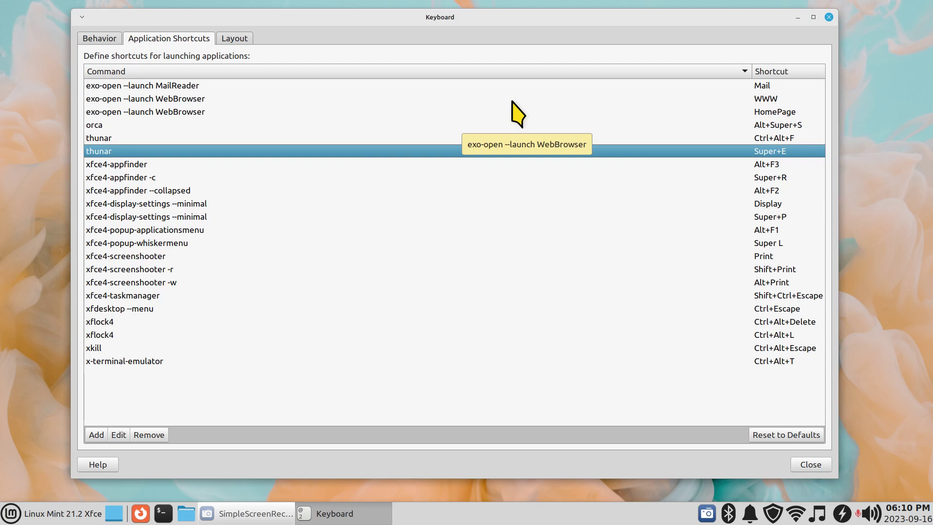
{"action": "left_click", "coordinate": [119, 141]}
{"action": "left_click", "coordinate": [117, 152]}
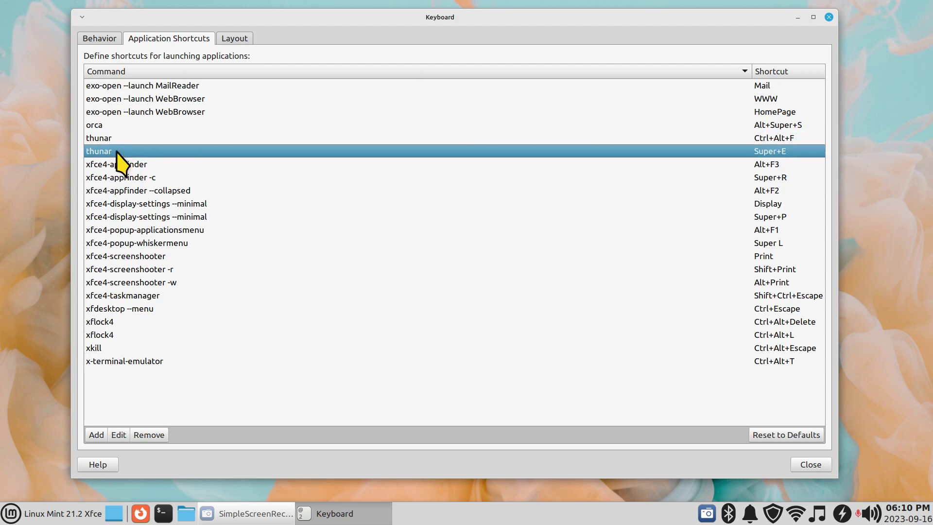
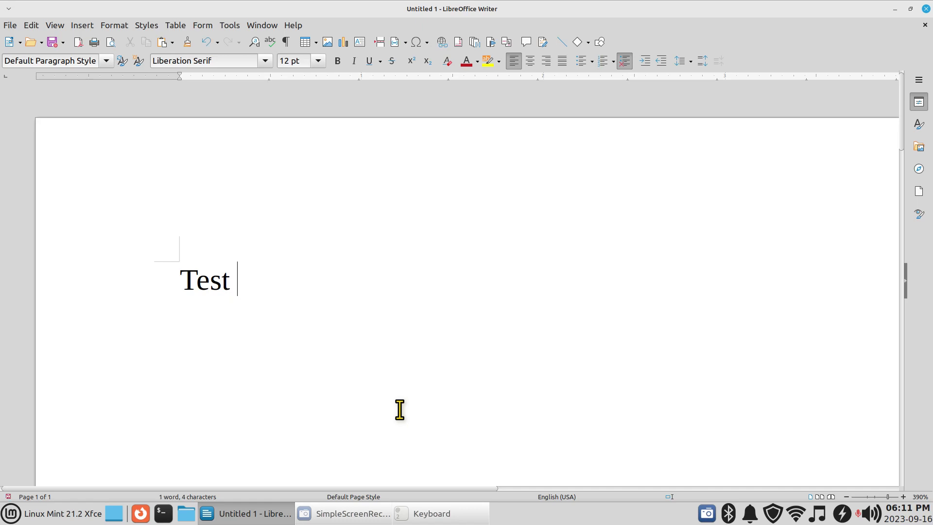
Add "one Two Three" after the word "Test" in the LibreOffice Writer document
{"action": "type", "text": "one "}
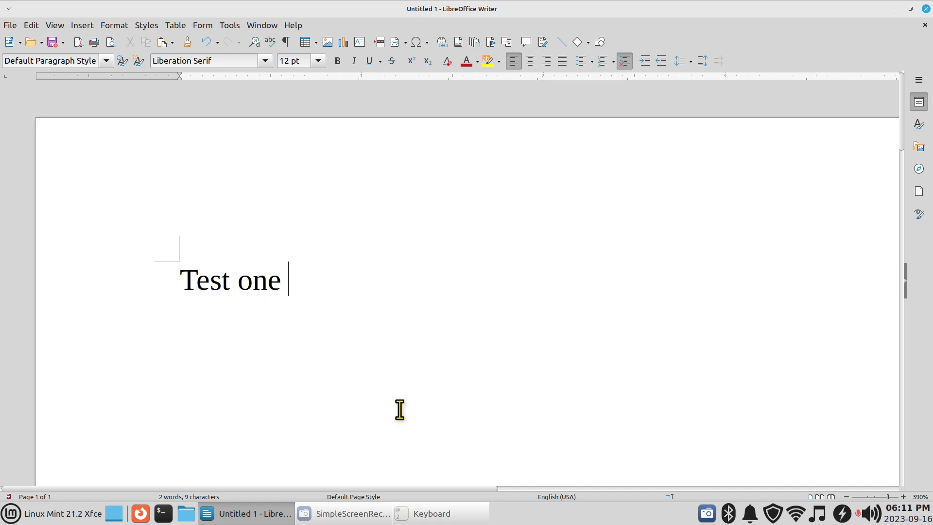
{"action": "type", "text": "Two"}
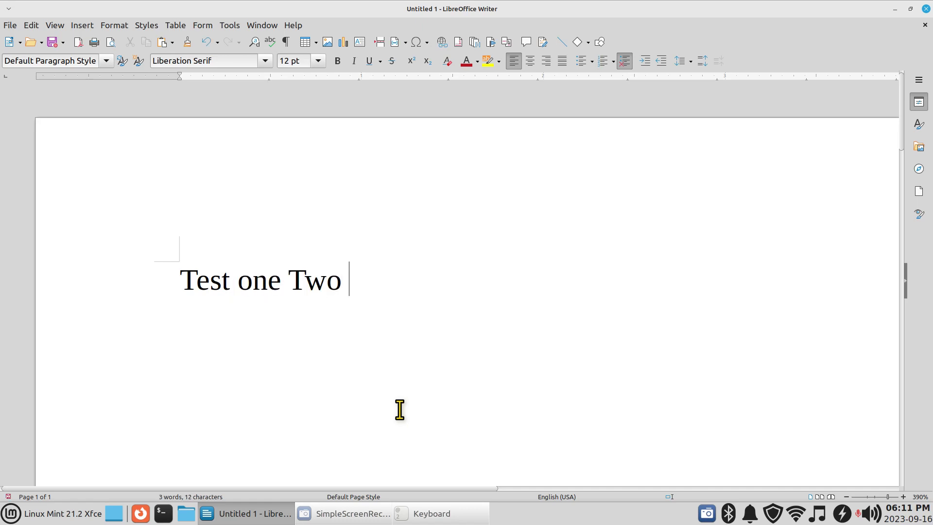
{"action": "type", "text": " Three"}
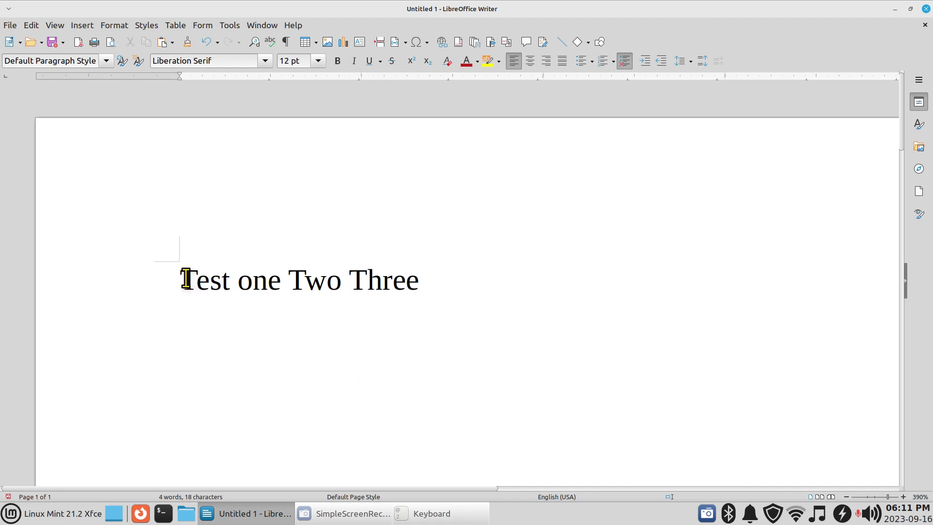
Copy the line "Test one Two Three" and paste it below, leaving one empty line between
{"action": "left_click_drag", "start_coordinate": [183, 278], "coordinate": [439, 286]}
{"action": "key", "text": "ctrl+c"}
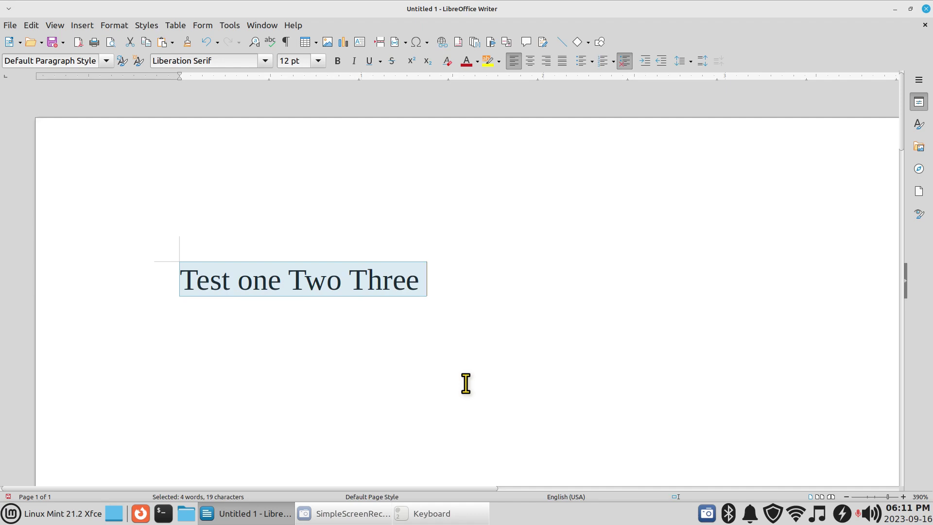
{"action": "left_click", "coordinate": [461, 290]}
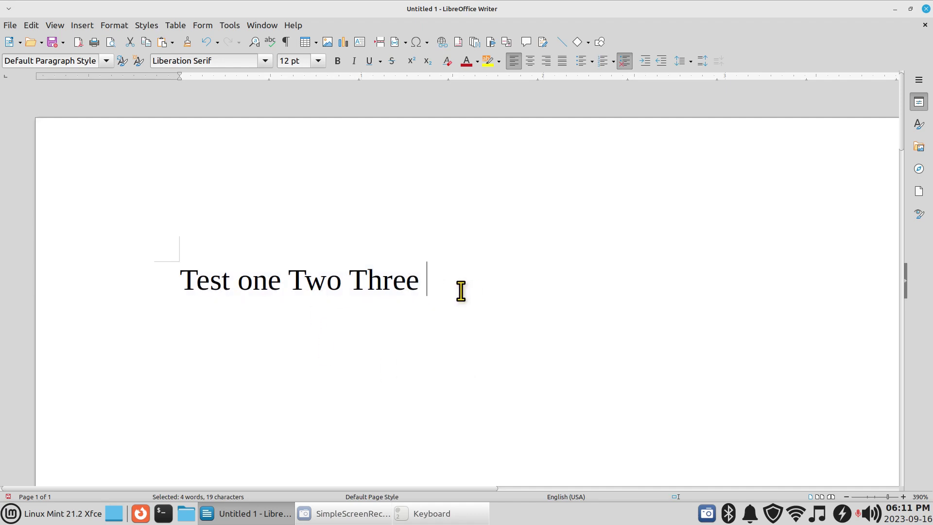
{"action": "key", "text": "Return"}
{"action": "key", "text": "Return"}
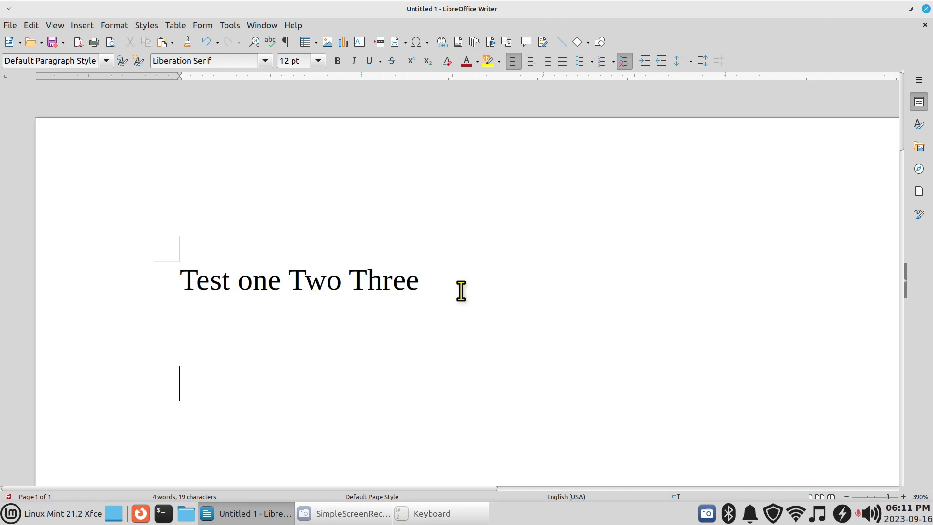
{"action": "key", "text": "ctrl+v"}
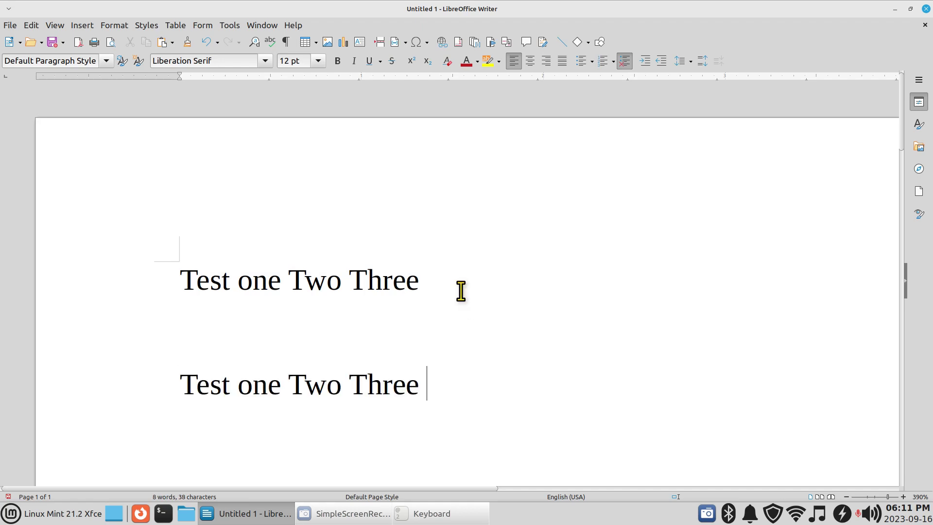
Delete the word "one" and its extra space from the first line
{"action": "left_click_drag", "start_coordinate": [238, 281], "coordinate": [274, 283]}
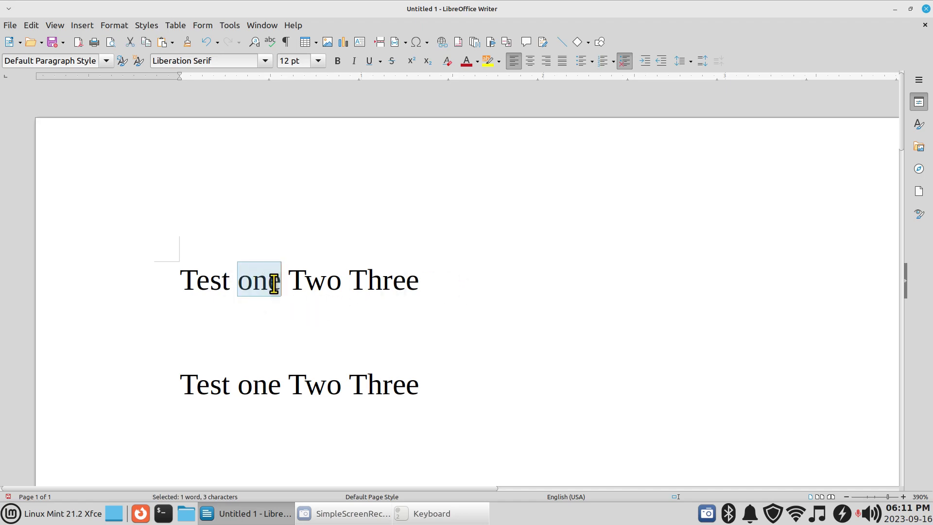
{"action": "key", "text": "BackSpace"}
{"action": "key", "text": "BackSpace"}
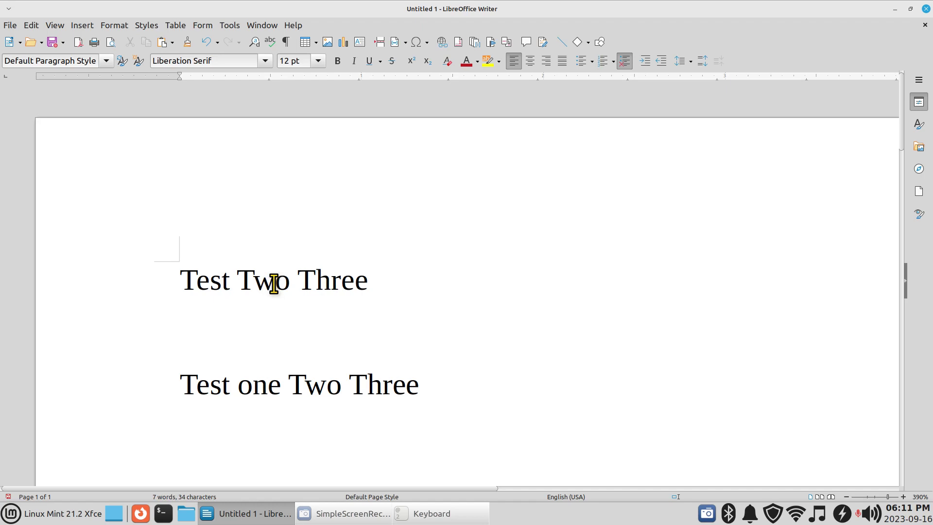
Paste the word "one" at the end of the second line and look over the editing commands with their shortcuts
{"action": "left_click", "coordinate": [427, 392]}
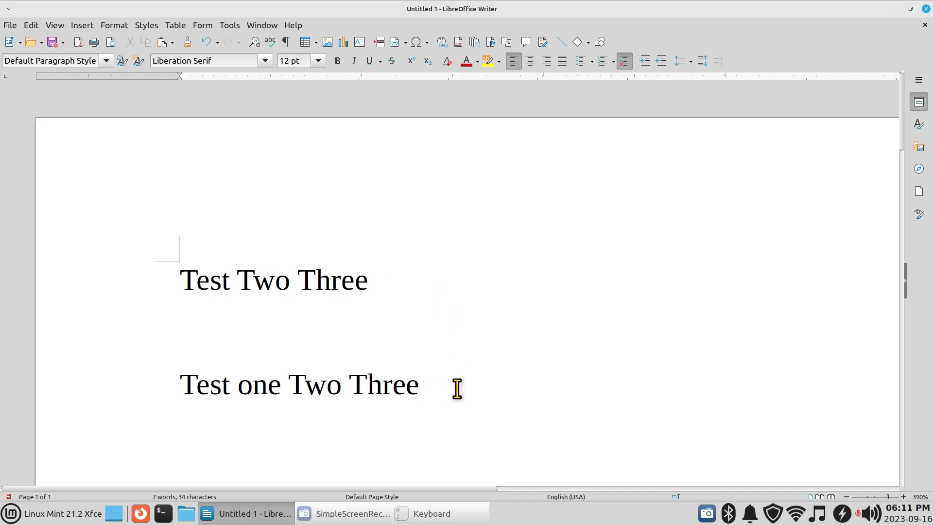
{"action": "type", "text": "one"}
{"action": "left_click", "coordinate": [32, 27]}
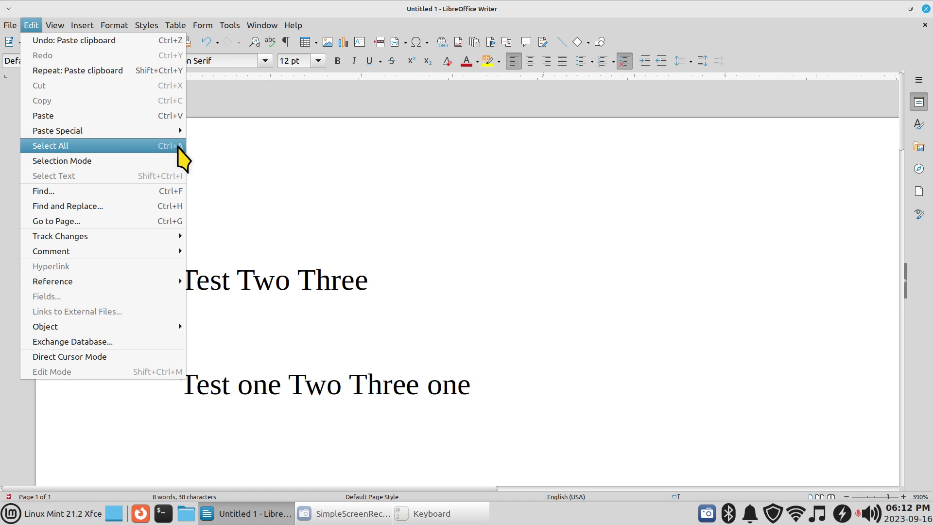
{"action": "mouse_move", "coordinate": [176, 236]}
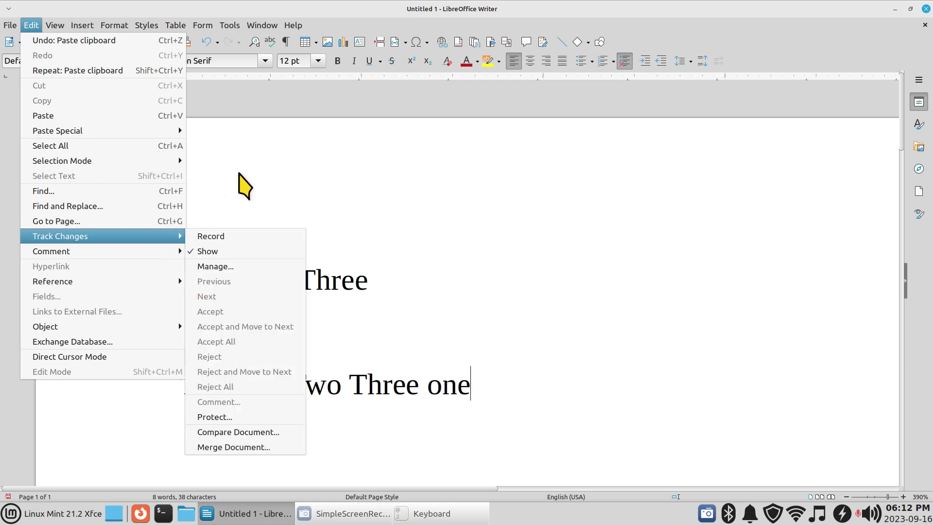
{"action": "left_click", "coordinate": [272, 178]}
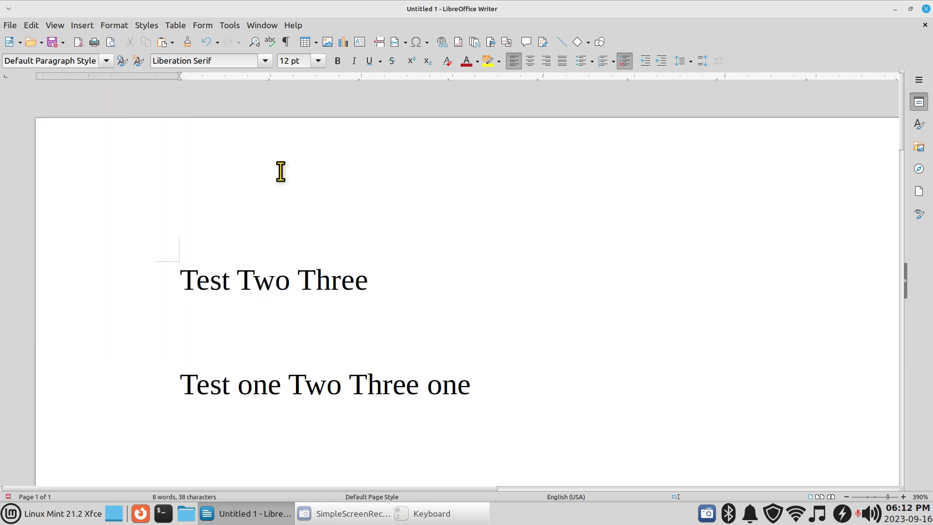
Minimize the Writer window and create an empty file named "a" on the desktop
{"action": "left_click", "coordinate": [897, 8]}
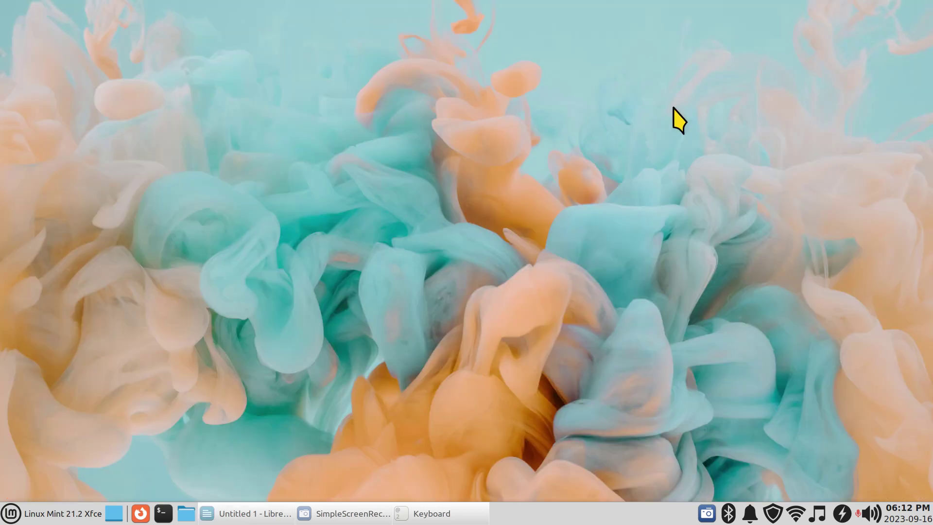
{"action": "right_click", "coordinate": [211, 72]}
{"action": "mouse_move", "coordinate": [267, 124]}
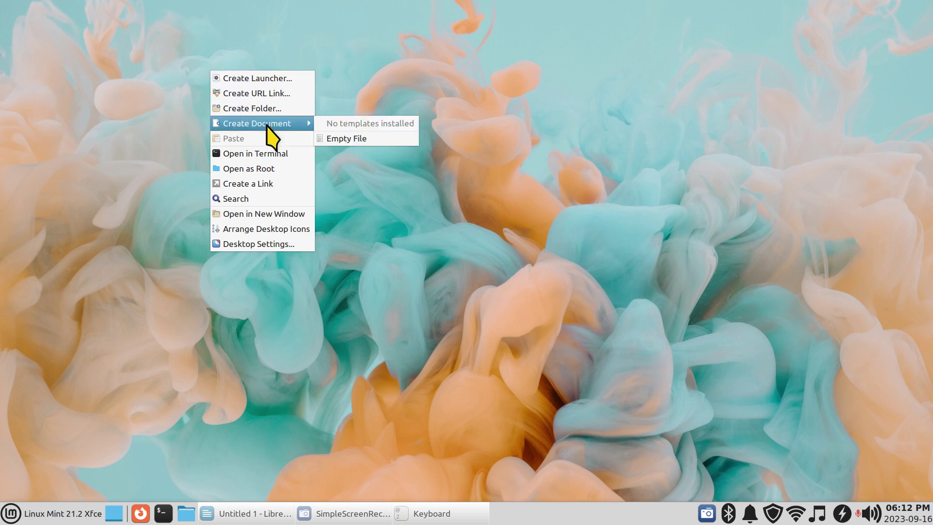
{"action": "left_click", "coordinate": [356, 140]}
{"action": "type", "text": "a"}
{"action": "key", "text": "Return"}
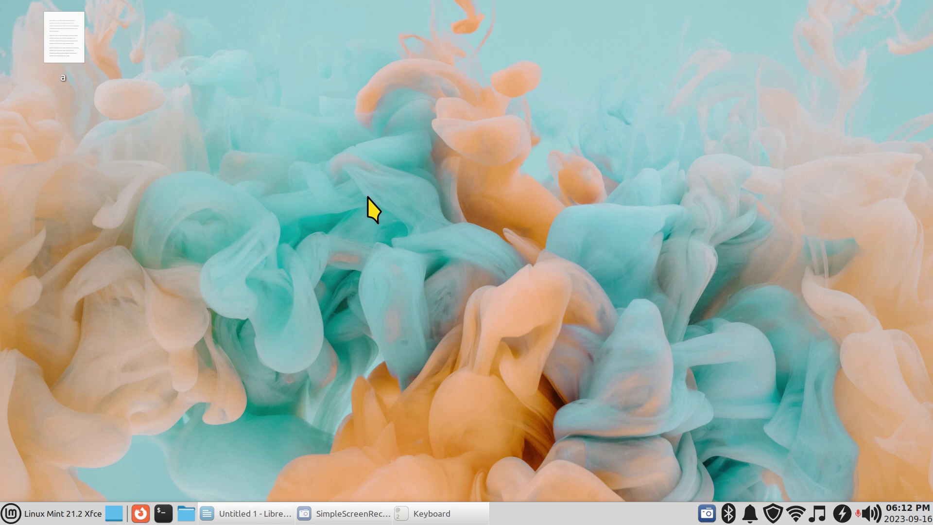
Create an empty file named "b" on the desktop
{"action": "right_click", "coordinate": [333, 149]}
{"action": "mouse_move", "coordinate": [381, 203]}
{"action": "left_click", "coordinate": [495, 219]}
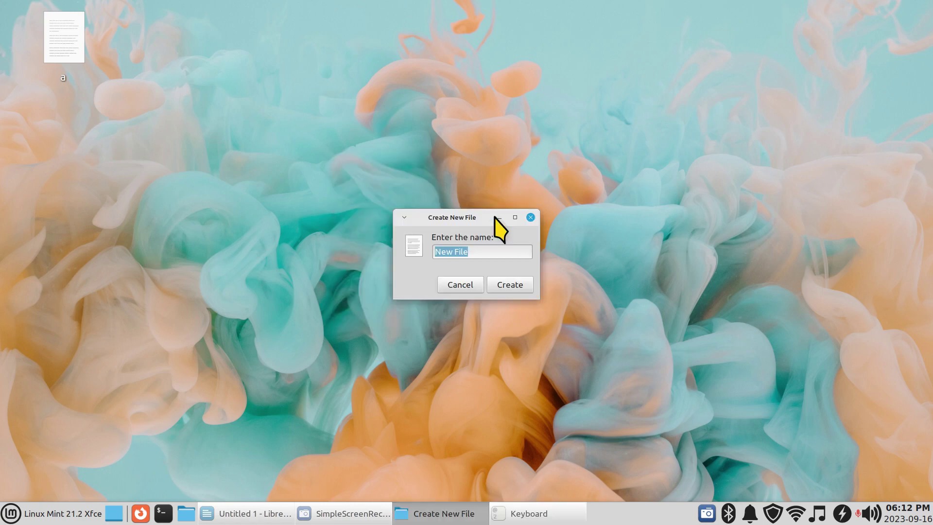
{"action": "type", "text": "b"}
{"action": "key", "text": "Return"}
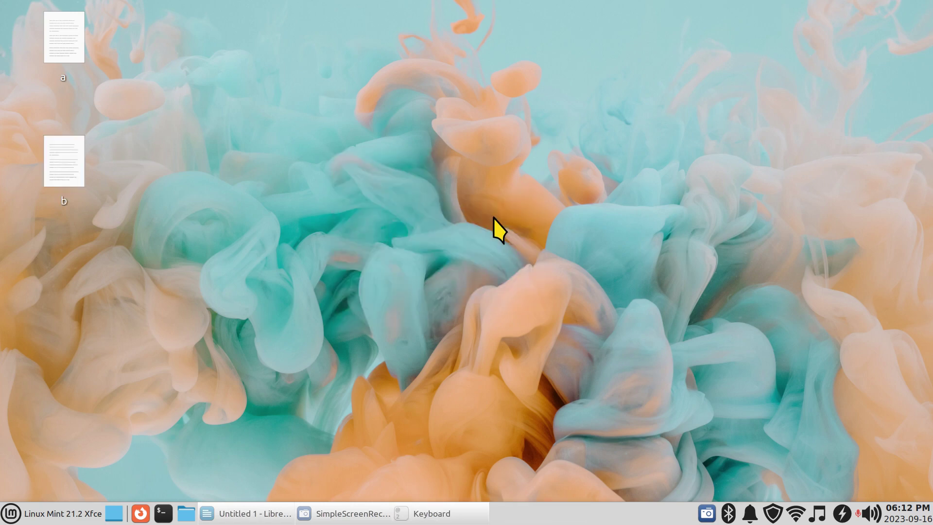
Create an empty file named "c" on the desktop
{"action": "right_click", "coordinate": [211, 116]}
{"action": "mouse_move", "coordinate": [305, 169]}
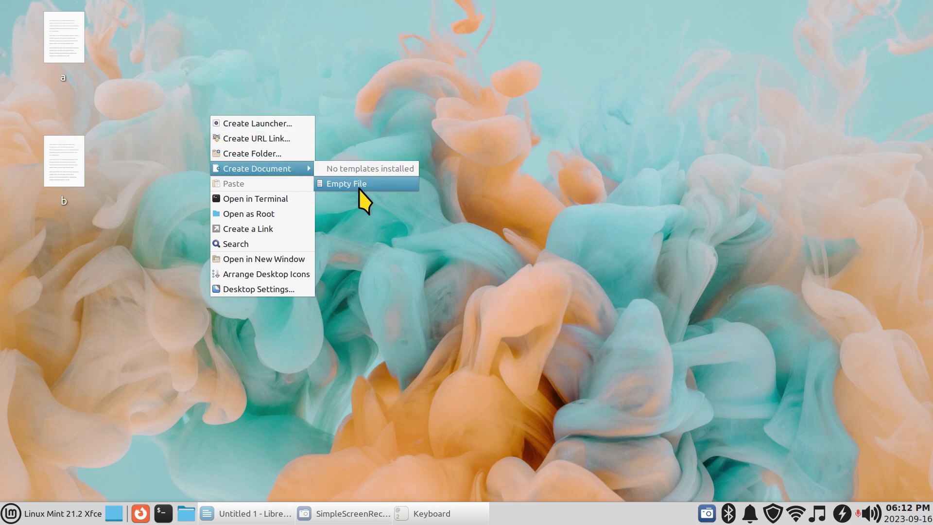
{"action": "left_click", "coordinate": [359, 185]}
{"action": "type", "text": "c"}
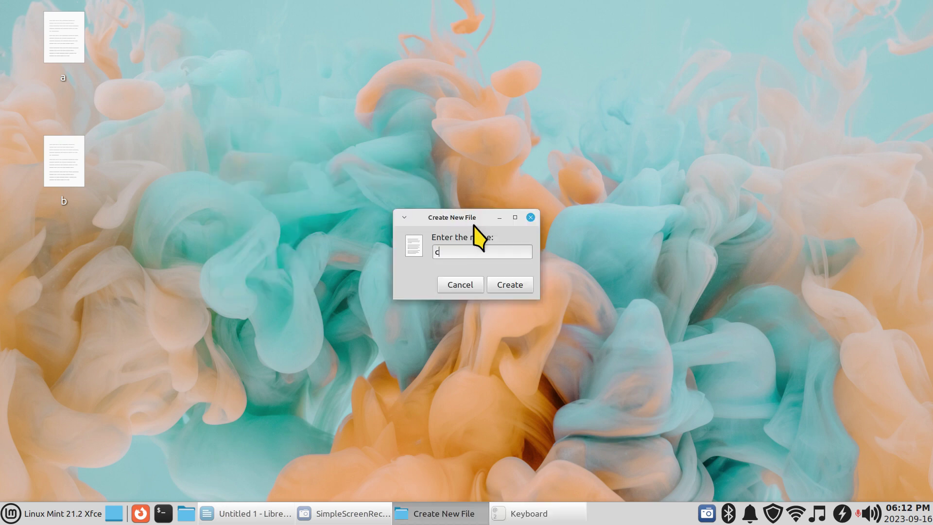
{"action": "left_click", "coordinate": [507, 286]}
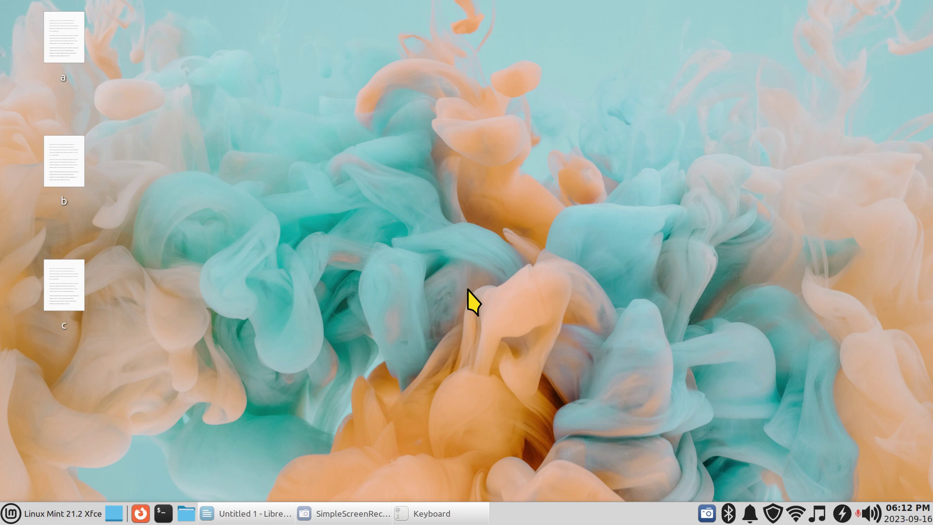
Select all desktop files, exclude file b from the selection and copy files a and c
{"action": "key", "text": "ctrl+a"}
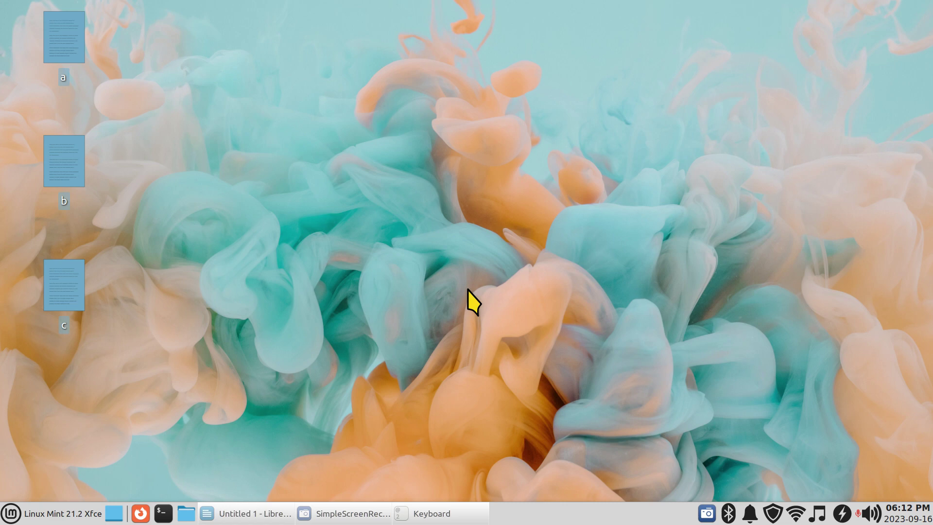
{"action": "left_click", "coordinate": [70, 167], "text": "ctrl"}
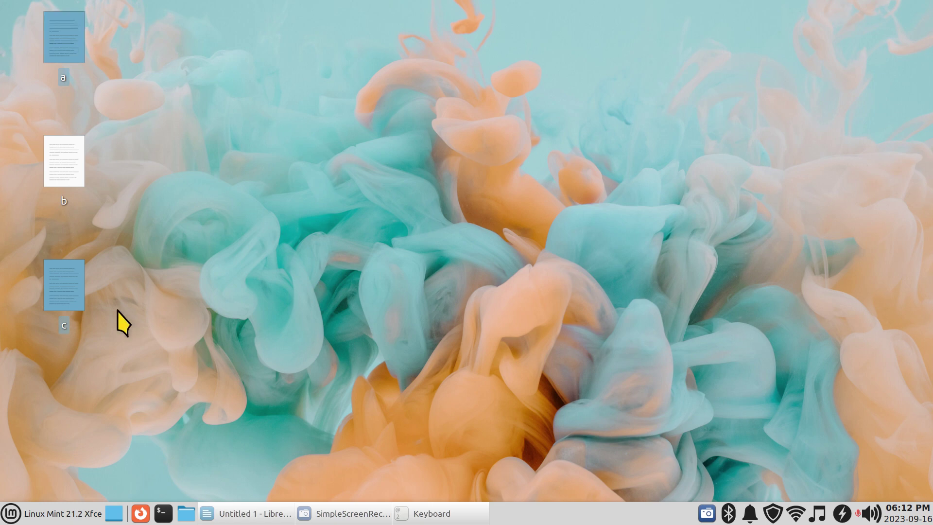
Create a new folder named "junk" on the desktop
{"action": "right_click", "coordinate": [236, 110]}
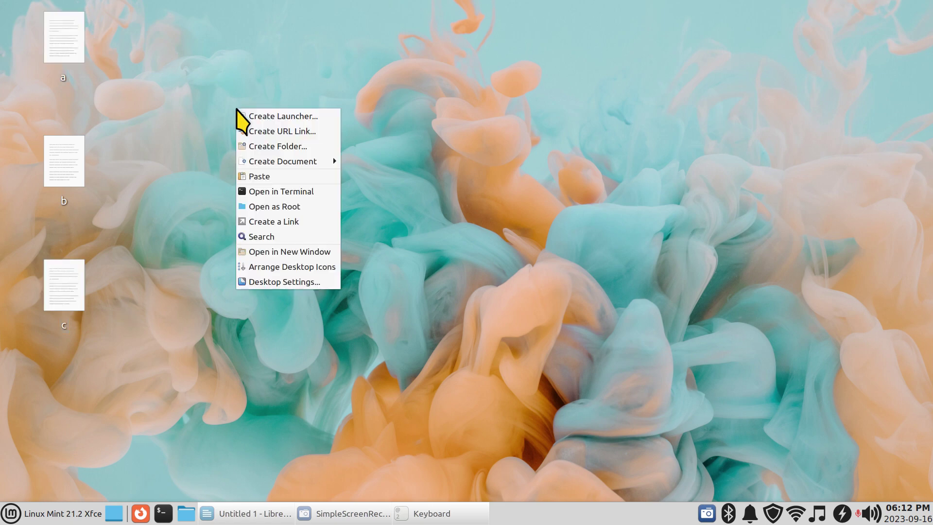
{"action": "left_click", "coordinate": [277, 146]}
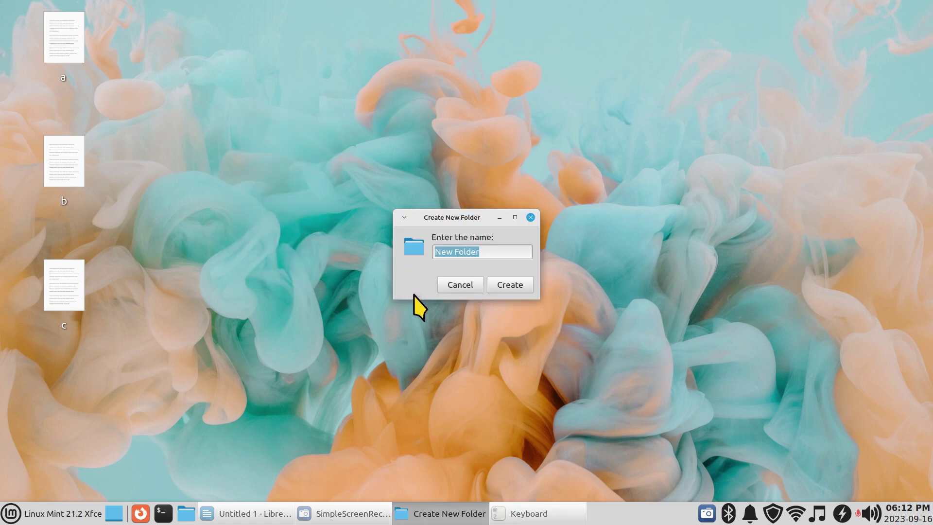
{"action": "key", "text": "BackSpace"}
{"action": "type", "text": "jun"}
{"action": "key", "text": "Return"}
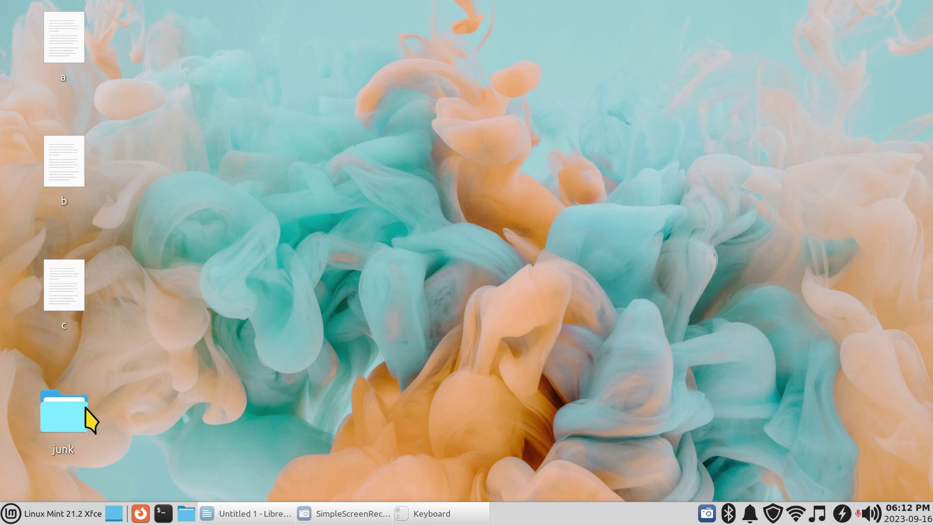
Open the junk folder, then narrow its window and move it clear of the desktop icons
{"action": "double_click", "coordinate": [88, 410]}
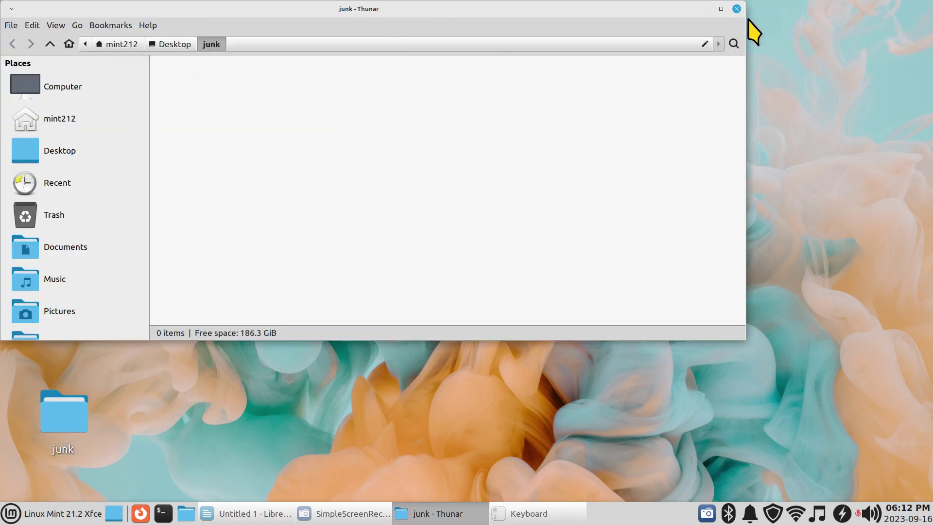
{"action": "left_click_drag", "start_coordinate": [636, 10], "coordinate": [754, 69]}
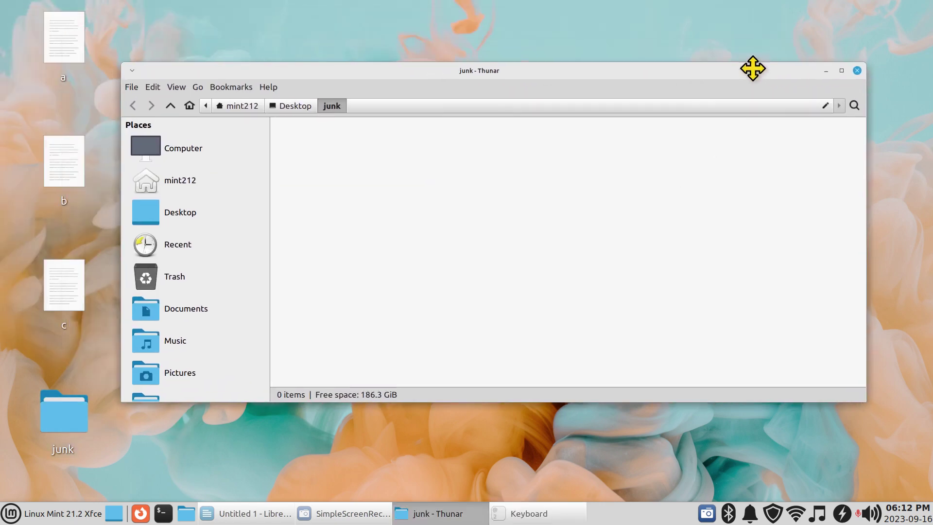
{"action": "right_click", "coordinate": [643, 74]}
{"action": "left_click", "coordinate": [680, 145]}
{"action": "left_click", "coordinate": [689, 401]}
{"action": "left_click_drag", "start_coordinate": [435, 71], "coordinate": [547, 83]}
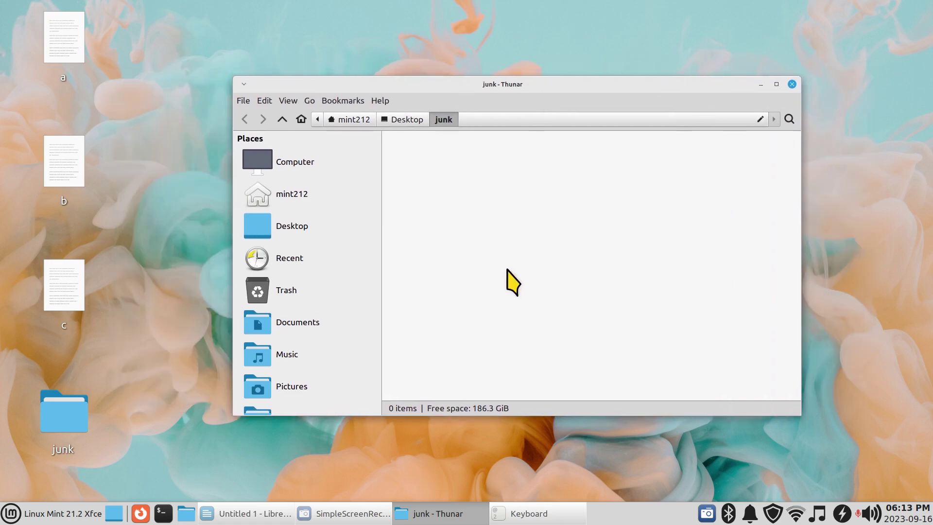
Paste the copied files a and c into the junk folder and enlarge the folder's icons
{"action": "key", "text": "ctrl+v"}
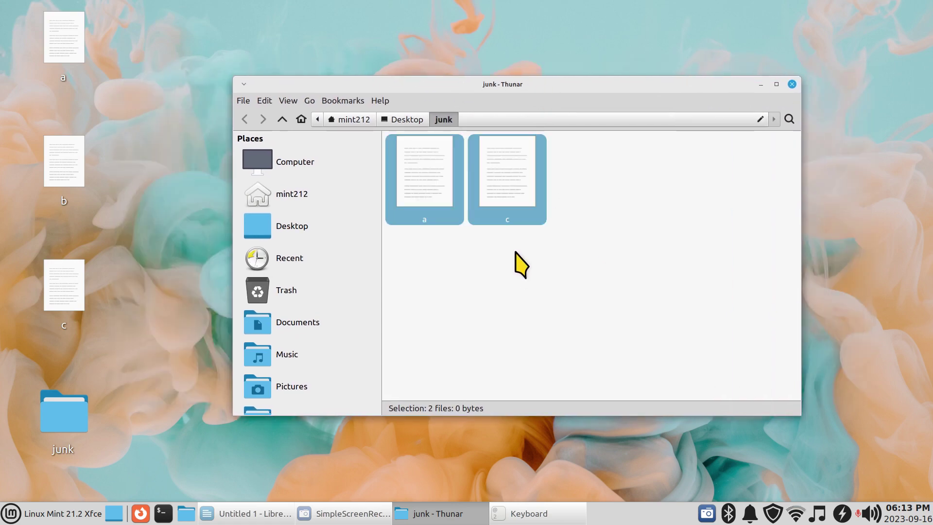
{"action": "key", "text": "ctrl+plus"}
{"action": "key", "text": "ctrl+plus"}
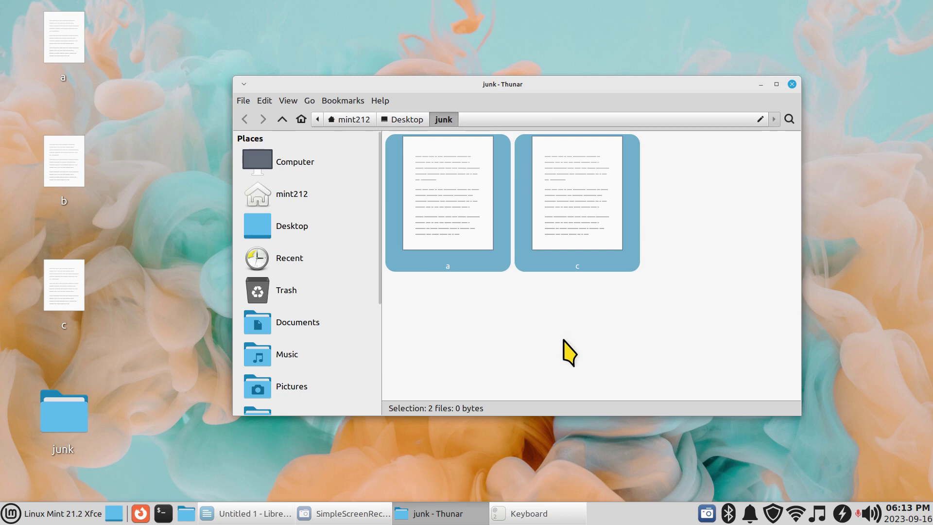
Delete the pasted files a and c from the junk folder and minimize its window
{"action": "key", "text": "Delete"}
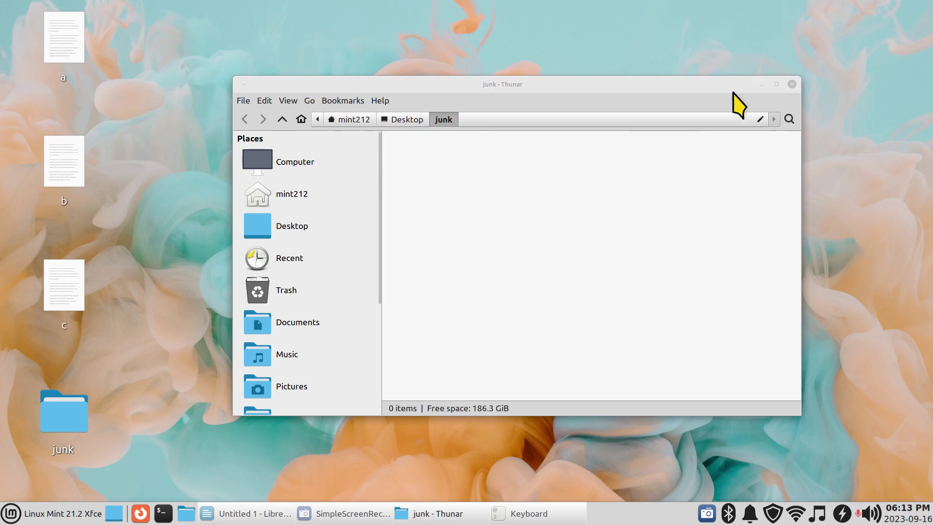
{"action": "left_click", "coordinate": [761, 84]}
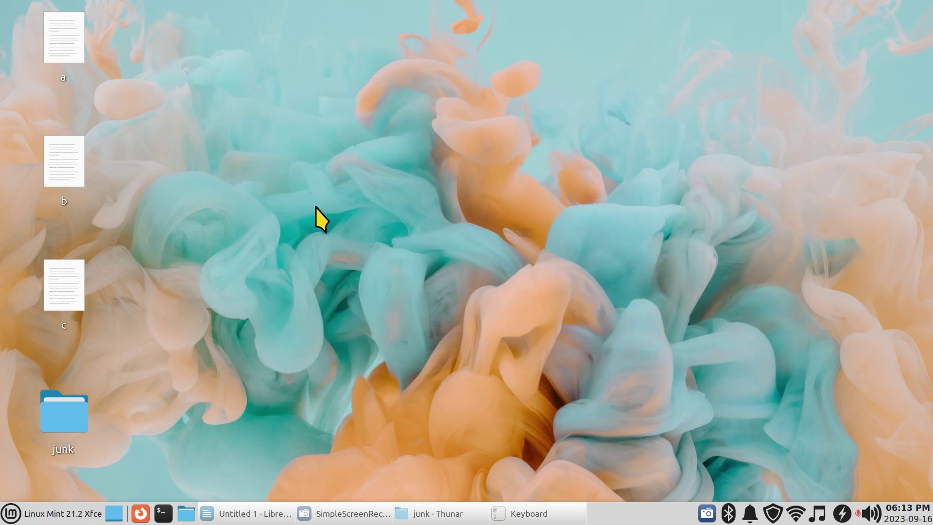
Copy files a, b, c and the junk folder from the desktop and paste them inside the junk folder
{"action": "key", "text": "ctrl+a"}
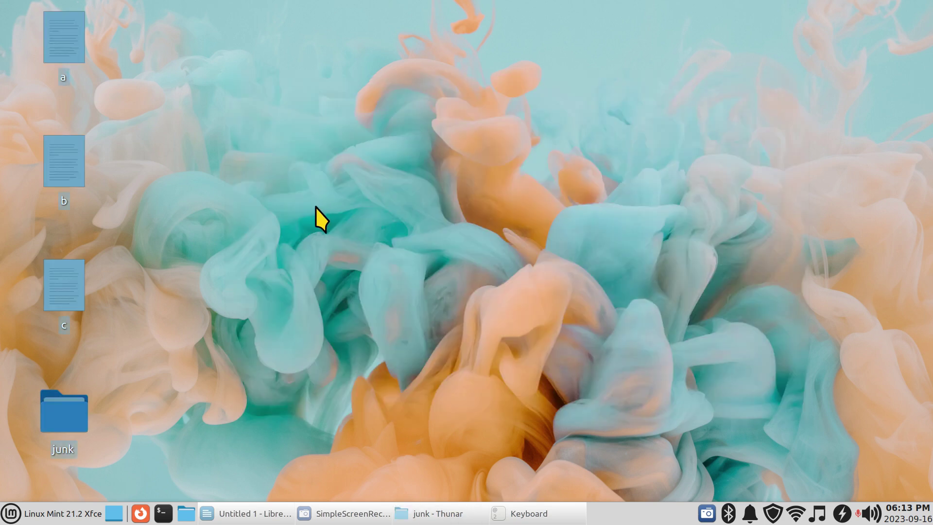
{"action": "double_click", "coordinate": [63, 437]}
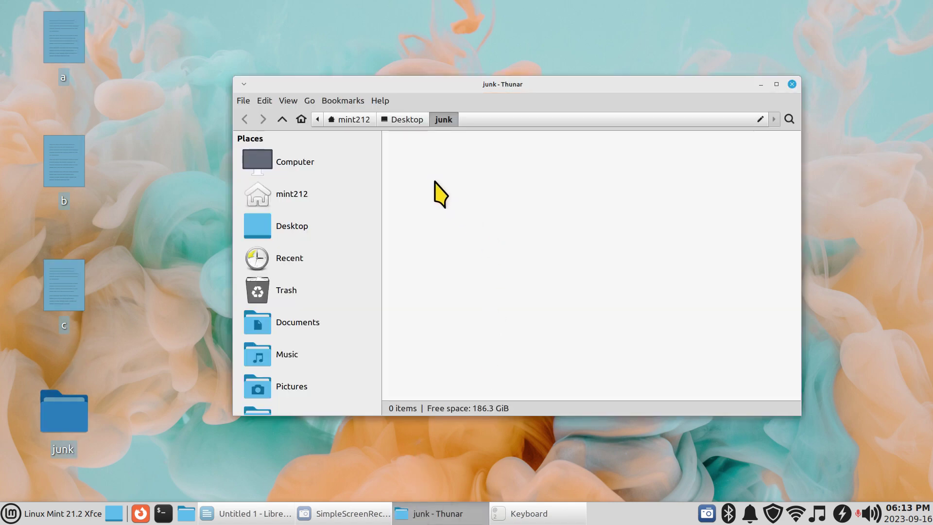
{"action": "right_click", "coordinate": [431, 173]}
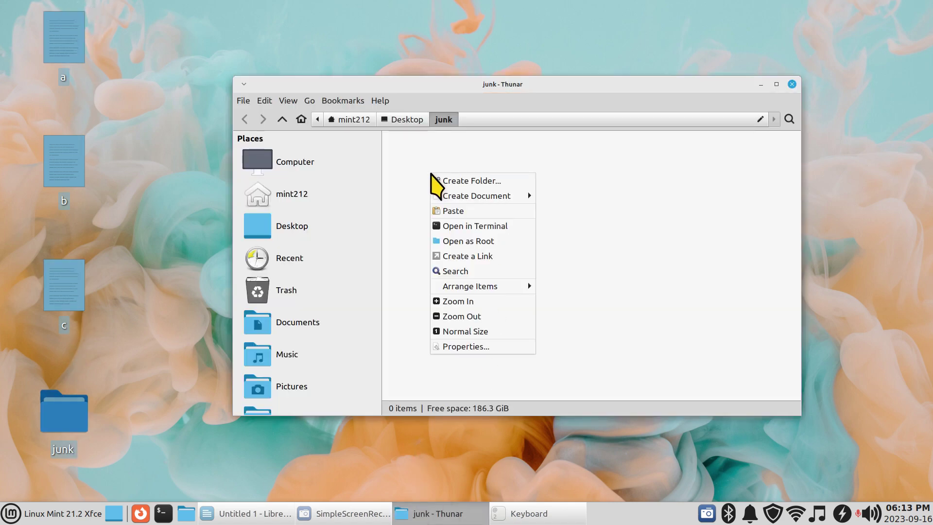
{"action": "left_click", "coordinate": [461, 211]}
{"action": "left_click", "coordinate": [616, 338]}
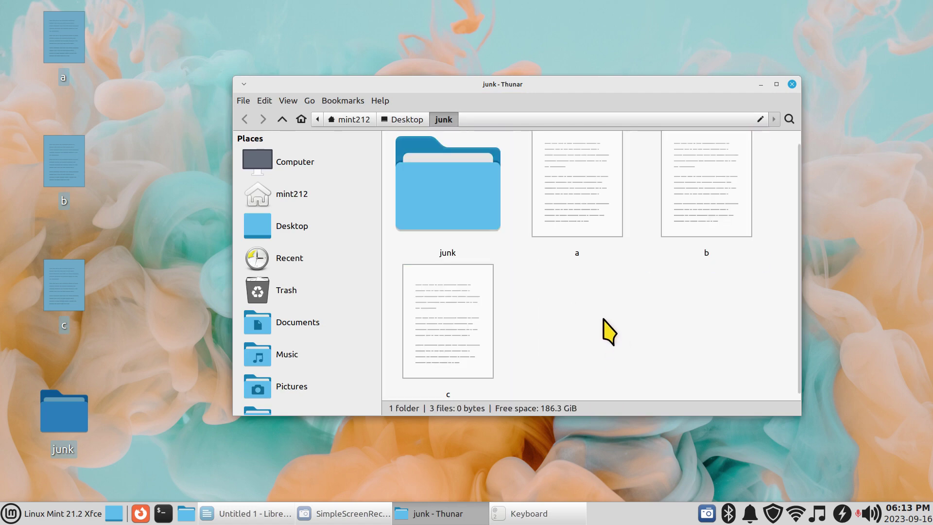
Shrink the icons in the junk folder, and delete files a and c together from it
{"action": "scroll", "coordinate": [600, 335], "scroll_direction": "up", "scroll_amount": 1}
{"action": "scroll", "coordinate": [600, 334], "scroll_direction": "down", "scroll_amount": 2}
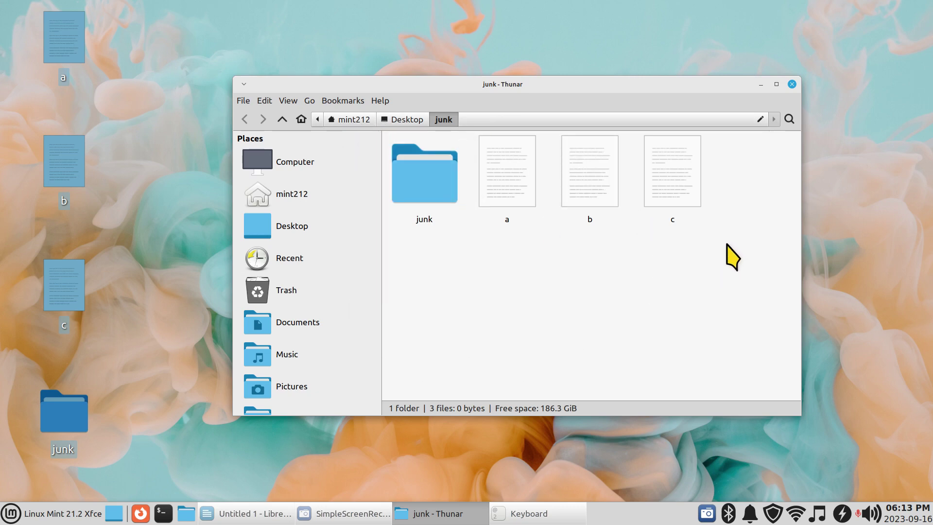
{"action": "left_click", "coordinate": [671, 184]}
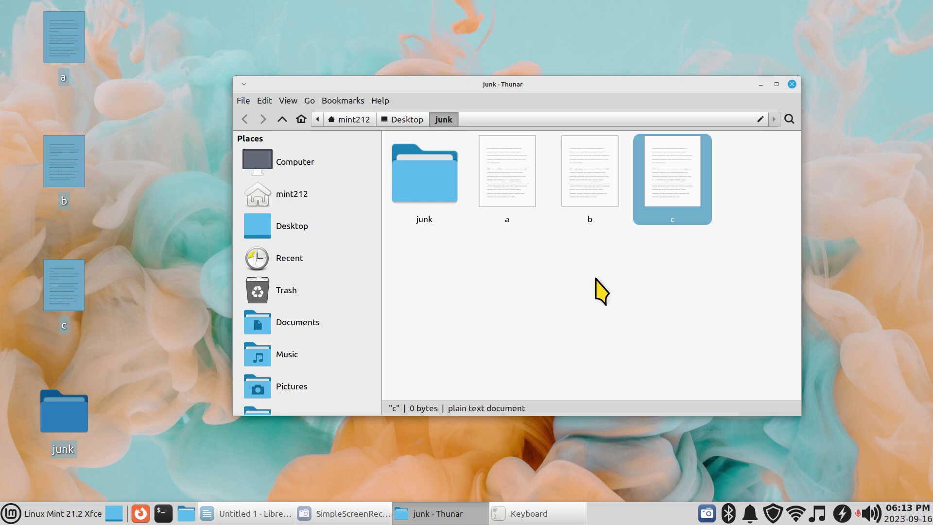
{"action": "left_click", "coordinate": [506, 179], "text": "ctrl"}
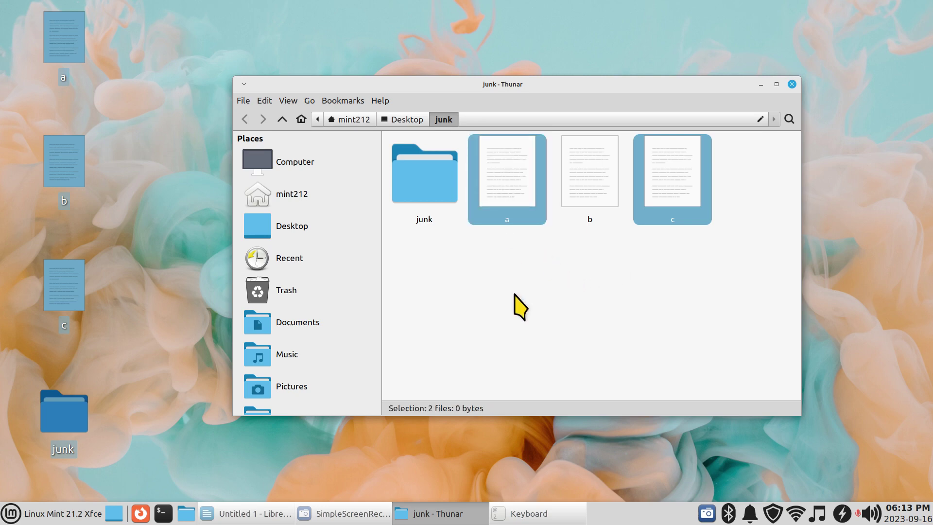
{"action": "key", "text": "Delete"}
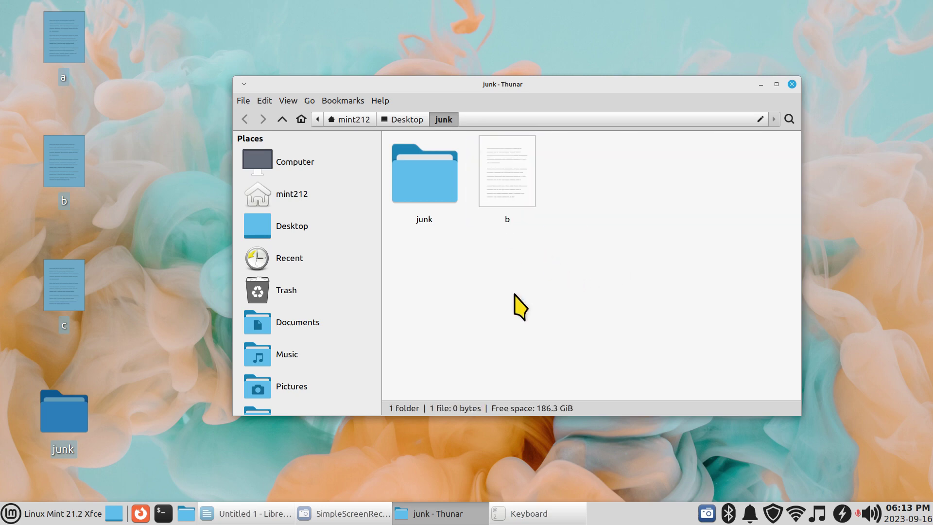
Delete the remaining junk subfolder and file b from the junk folder and close its window
{"action": "left_click_drag", "start_coordinate": [645, 166], "coordinate": [387, 255]}
{"action": "key", "text": "Delete"}
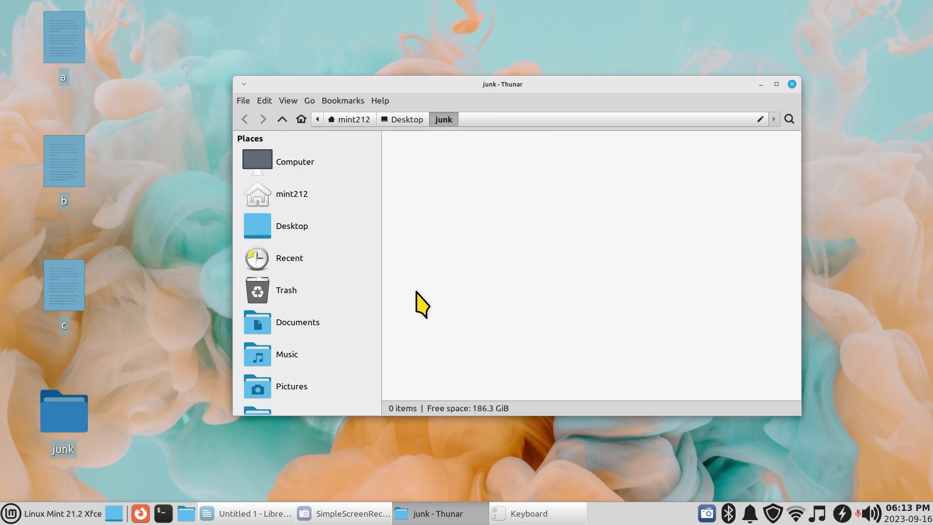
{"action": "left_click", "coordinate": [792, 84]}
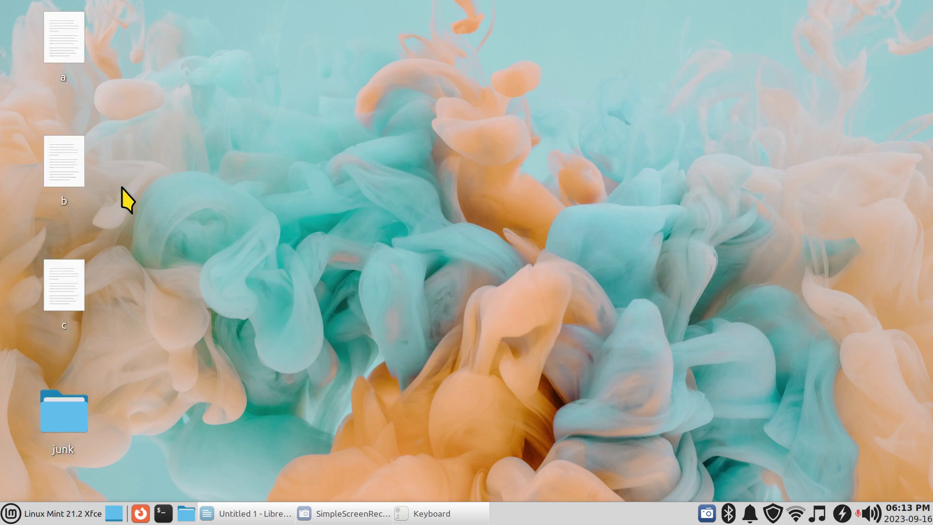
Cut file b from the desktop and paste it into the junk folder, moving the folder window clear of the desktop files
{"action": "left_click", "coordinate": [68, 170]}
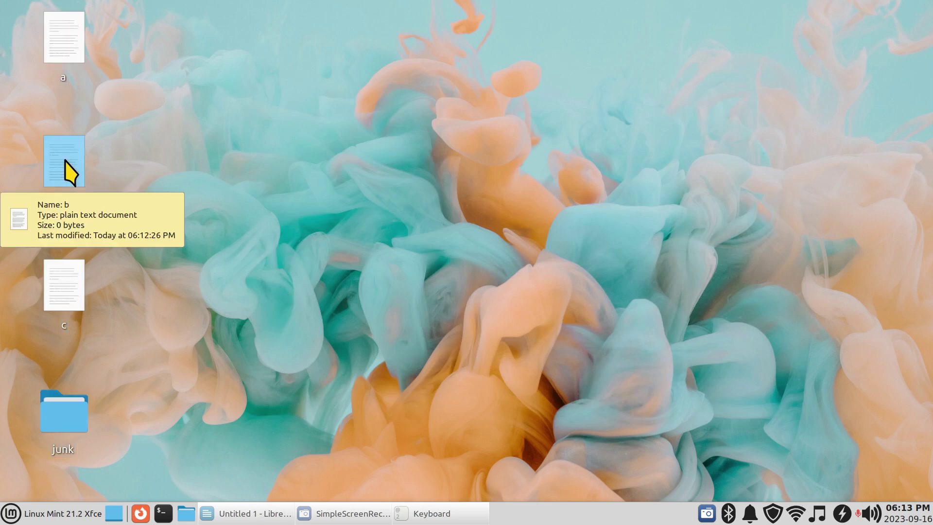
{"action": "left_click", "coordinate": [66, 162]}
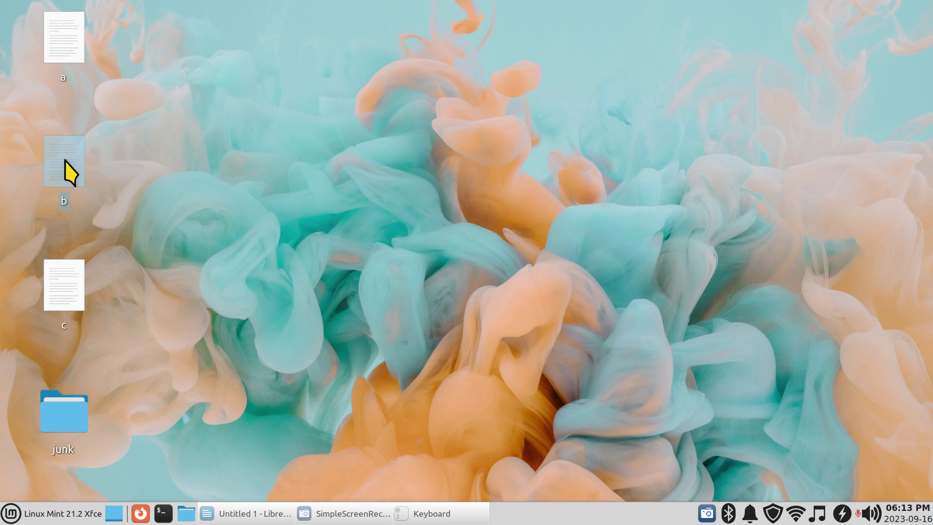
{"action": "left_click", "coordinate": [68, 415]}
{"action": "left_click", "coordinate": [69, 415]}
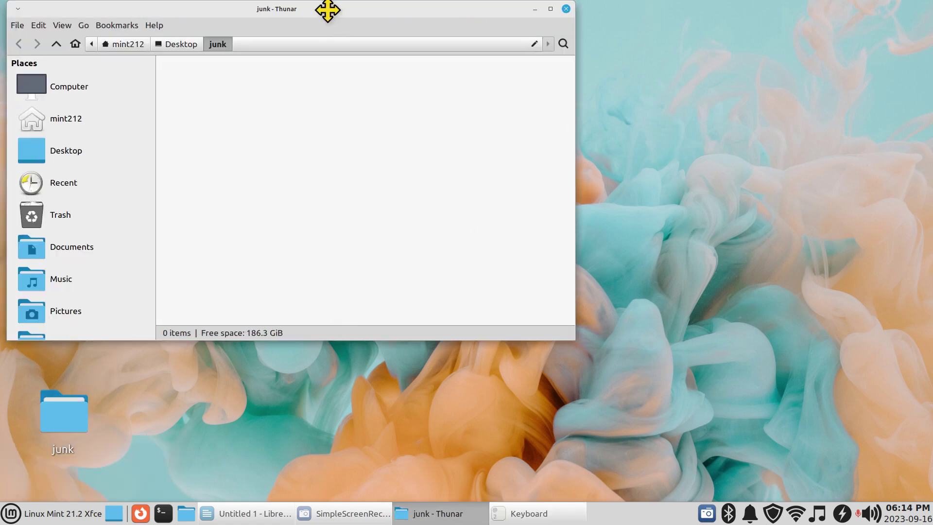
{"action": "left_click_drag", "start_coordinate": [330, 12], "coordinate": [595, 156]}
{"action": "key", "text": "ctrl+v"}
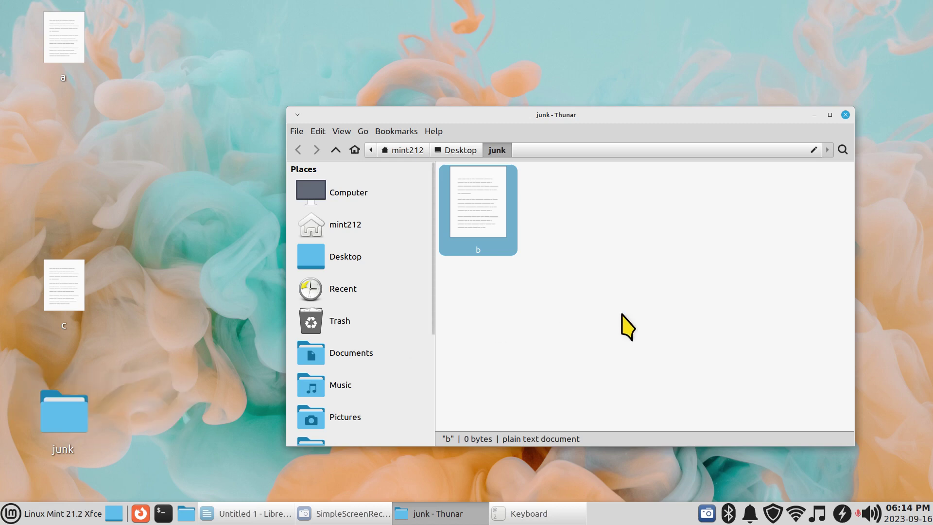
Move file b out of the junk folder to the desktop and back again, and close the folder window
{"action": "left_click_drag", "start_coordinate": [477, 210], "coordinate": [156, 146]}
{"action": "left_click_drag", "start_coordinate": [61, 163], "coordinate": [524, 269]}
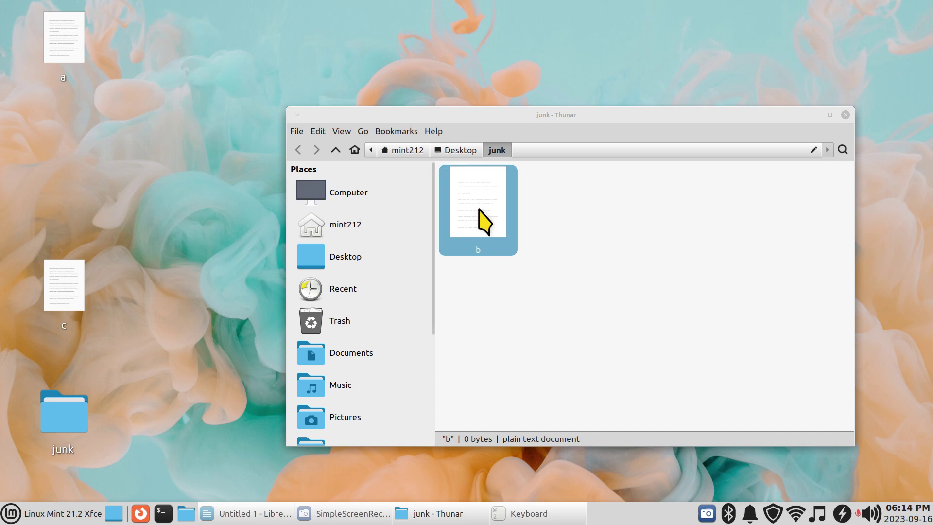
{"action": "left_click", "coordinate": [846, 115]}
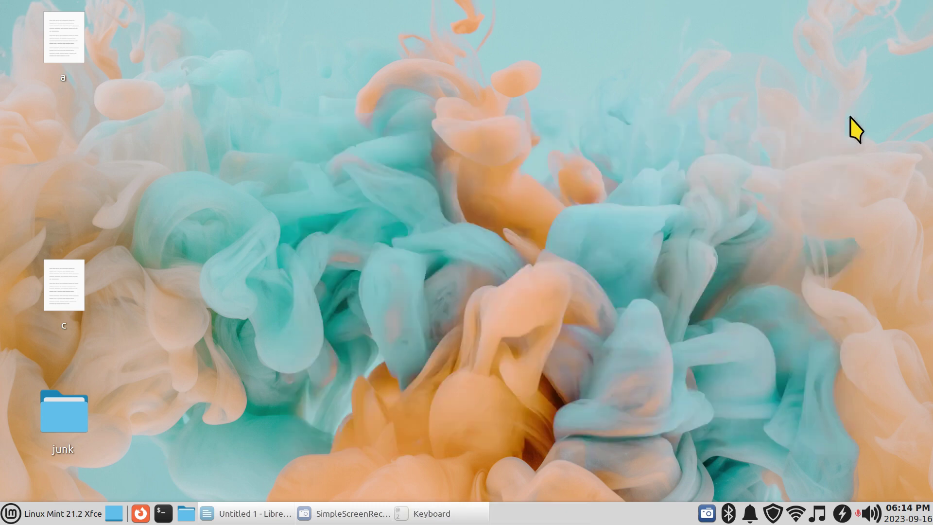
Switch to the Untitled 1 document in LibreOffice Writer and close it without saving its changes
{"action": "left_click", "coordinate": [252, 514]}
{"action": "left_click", "coordinate": [54, 26]}
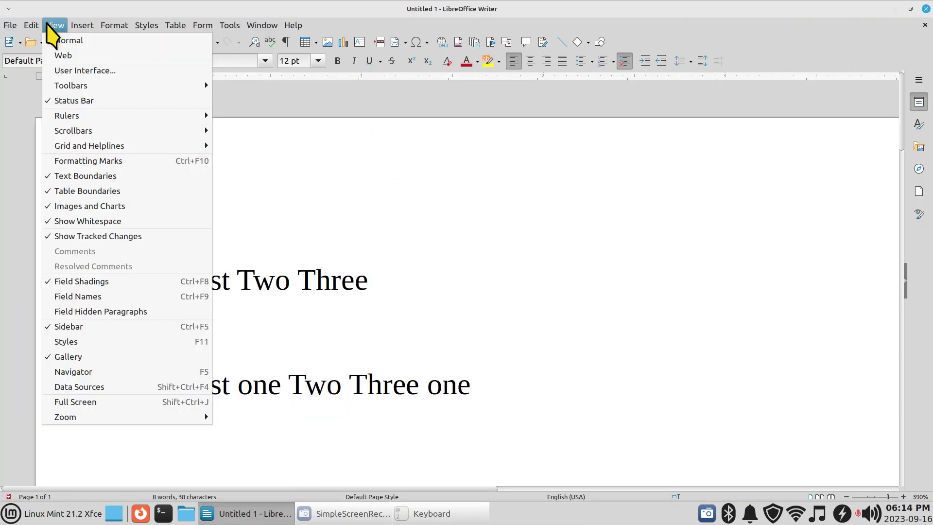
{"action": "mouse_move", "coordinate": [9, 25]}
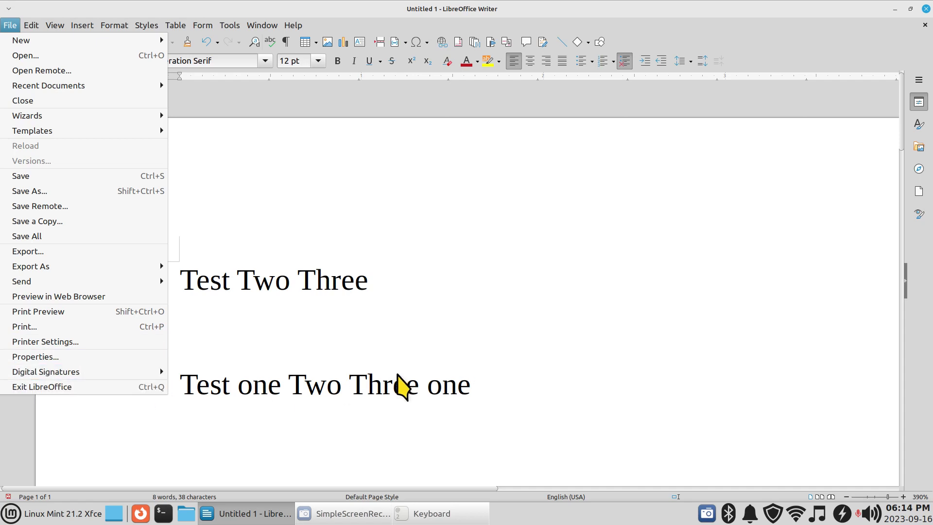
{"action": "key", "text": "Escape"}
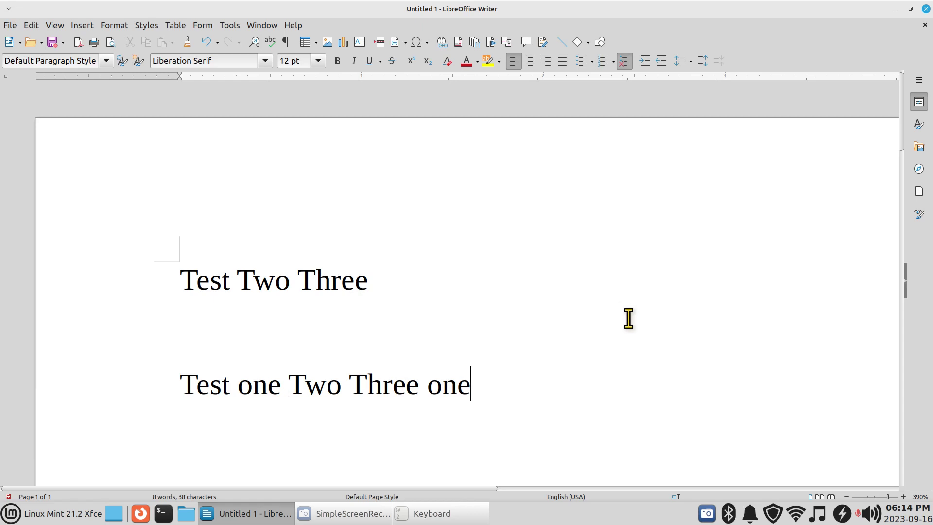
{"action": "key", "text": "ctrl+w"}
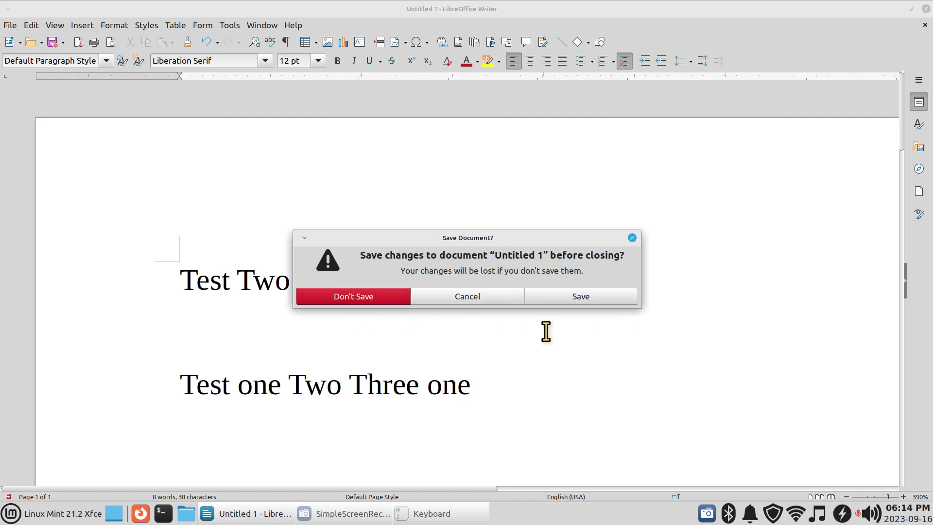
{"action": "left_click", "coordinate": [632, 238]}
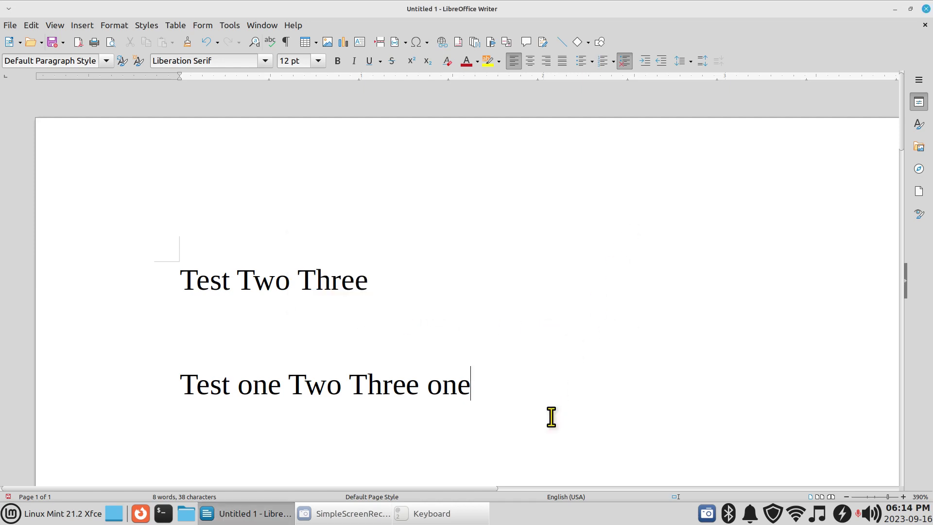
{"action": "key", "text": "ctrl+w"}
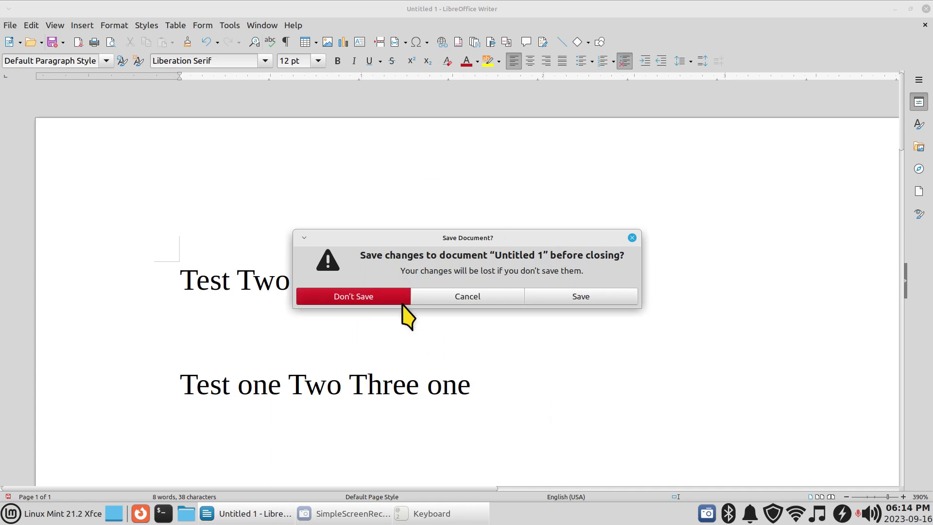
{"action": "left_click", "coordinate": [373, 296]}
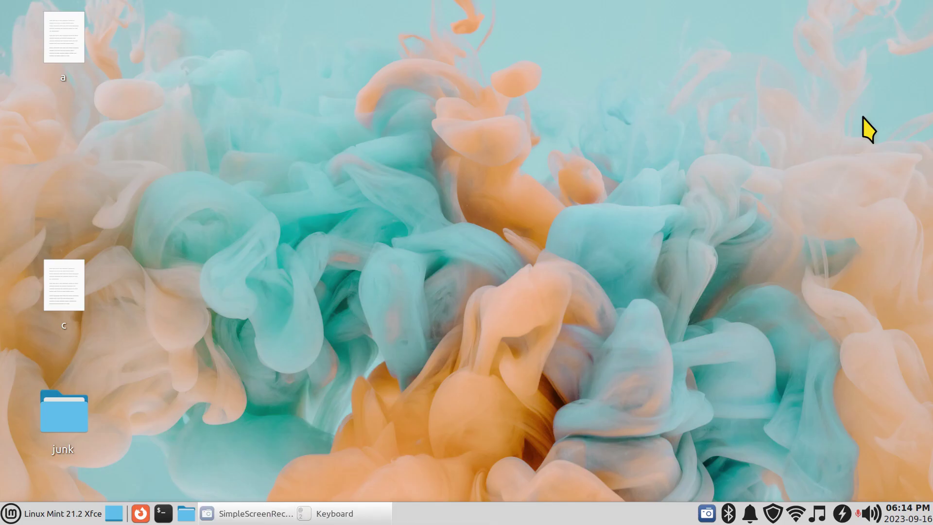
Open Firefox, shrink the page zoom to 30% and reset it to the default size
{"action": "left_click", "coordinate": [141, 513]}
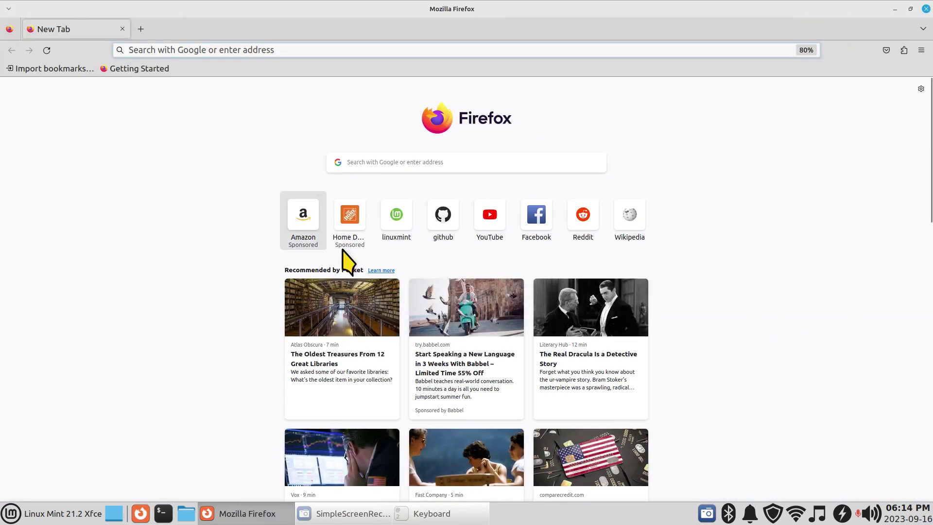
{"action": "key", "text": "ctrl+minus"}
{"action": "key", "text": "ctrl+minus"}
{"action": "key", "text": "ctrl+minus"}
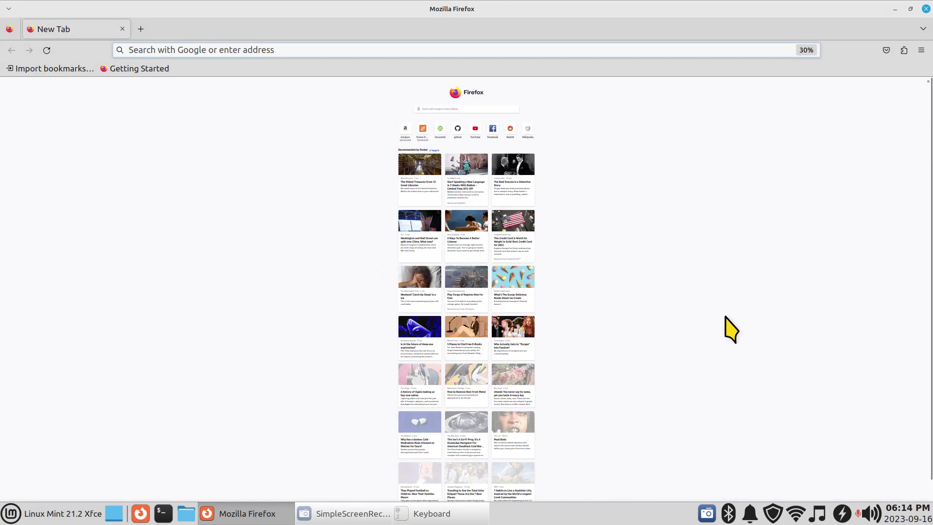
{"action": "key", "text": "ctrl+0"}
{"action": "scroll", "coordinate": [729, 323], "scroll_direction": "up", "scroll_amount": 3}
{"action": "scroll", "coordinate": [729, 324], "scroll_direction": "down", "scroll_amount": 4}
{"action": "scroll", "coordinate": [729, 324], "scroll_direction": "up", "scroll_amount": 5}
{"action": "scroll", "coordinate": [728, 314], "scroll_direction": "down", "scroll_amount": 5}
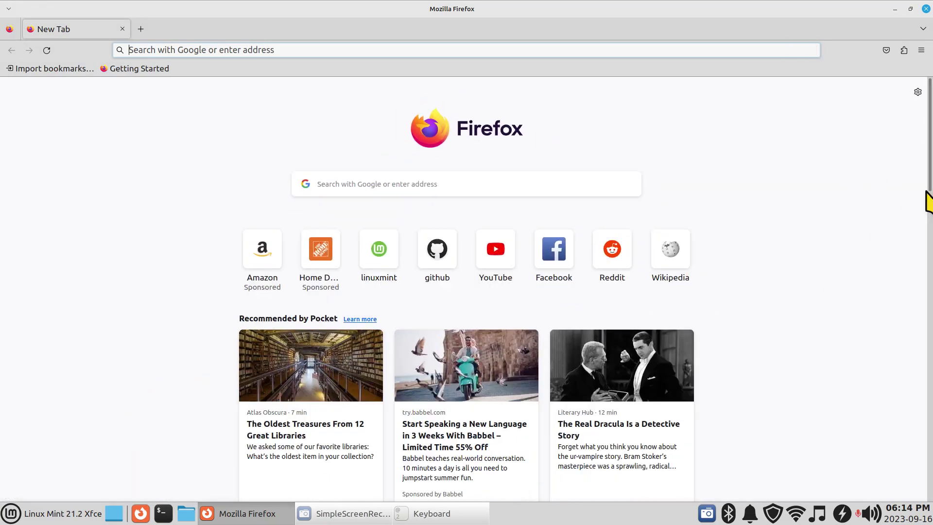
Check the shortcut for quitting Firefox, try it but cancel the confirmation, and close the New Tab page instead
{"action": "left_click", "coordinate": [921, 50]}
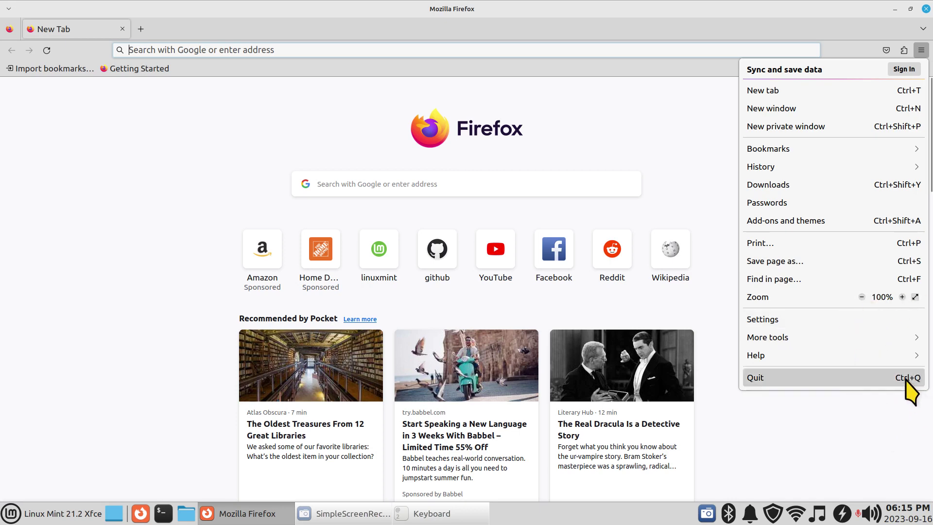
{"action": "left_click", "coordinate": [773, 425]}
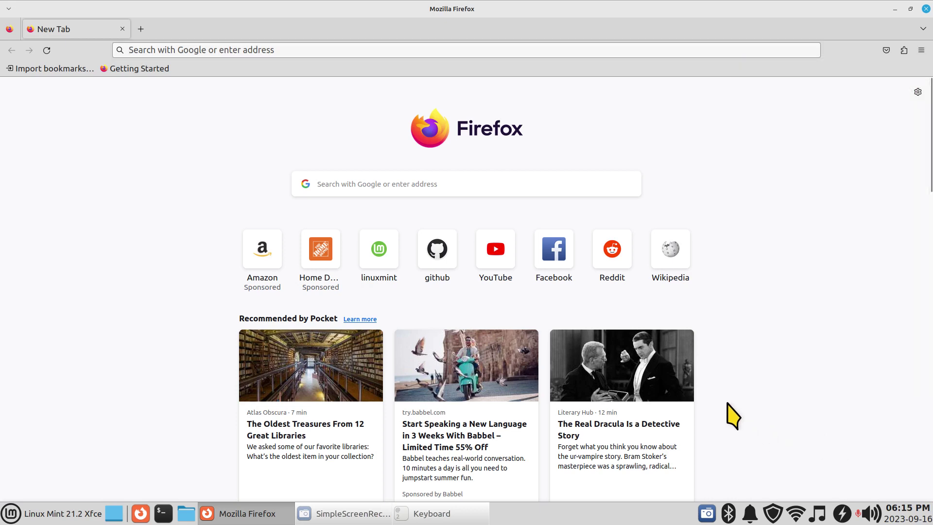
{"action": "key", "text": "ctrl+q"}
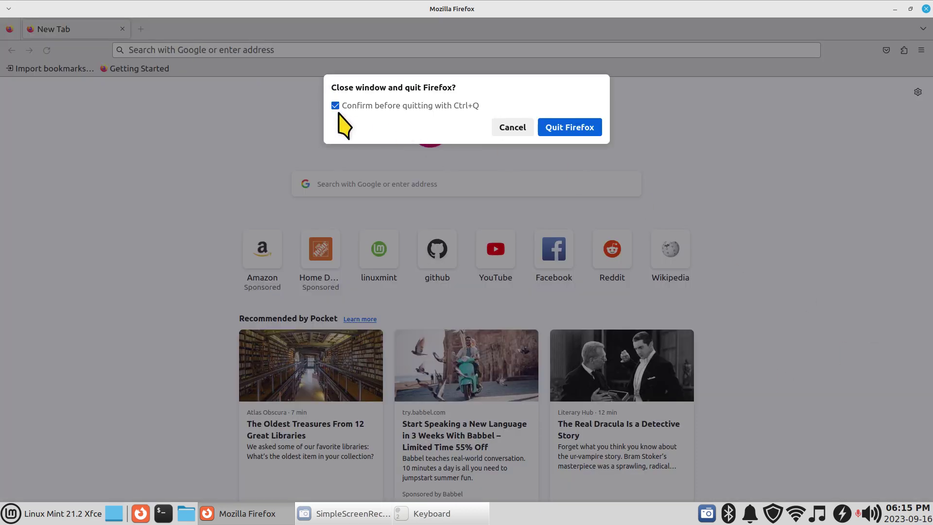
{"action": "left_click", "coordinate": [513, 129]}
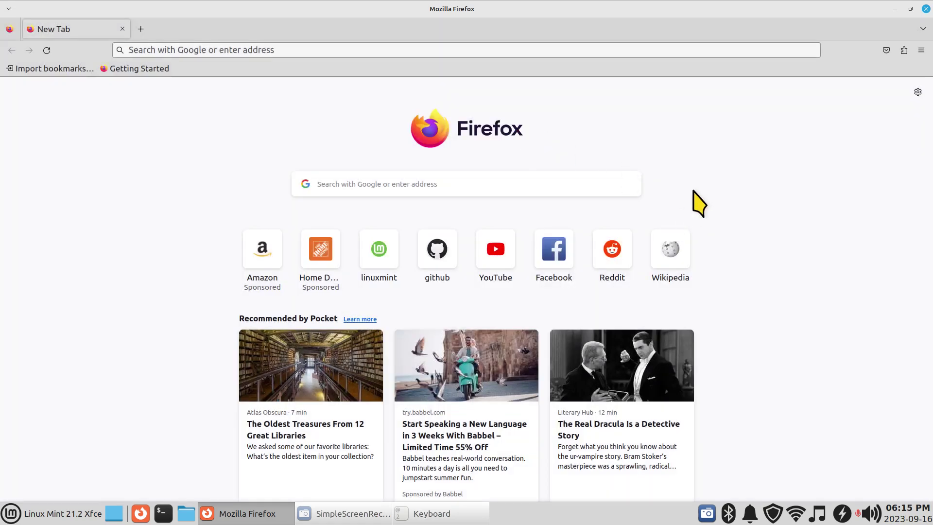
{"action": "key", "text": "ctrl+w"}
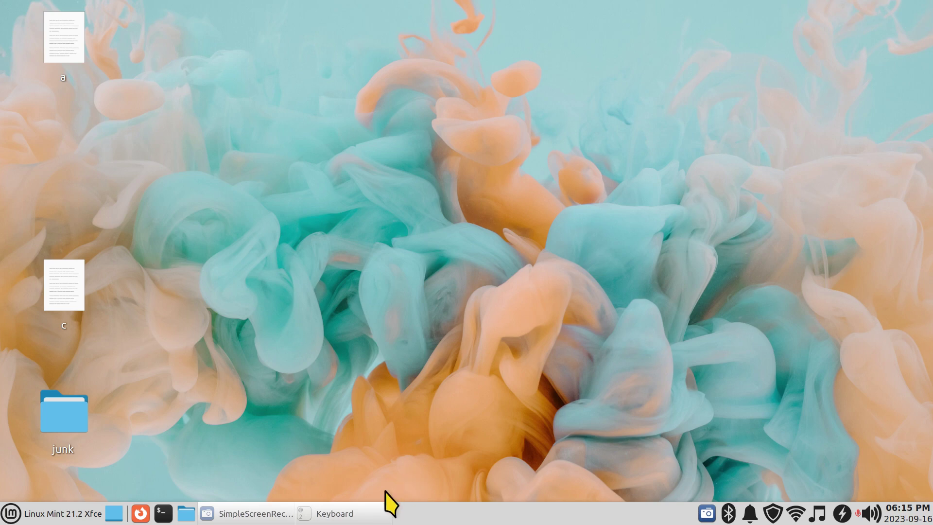
Add an application shortcut in the Keyboard settings that runs the command Pix with Alt+B
{"action": "left_click", "coordinate": [362, 512]}
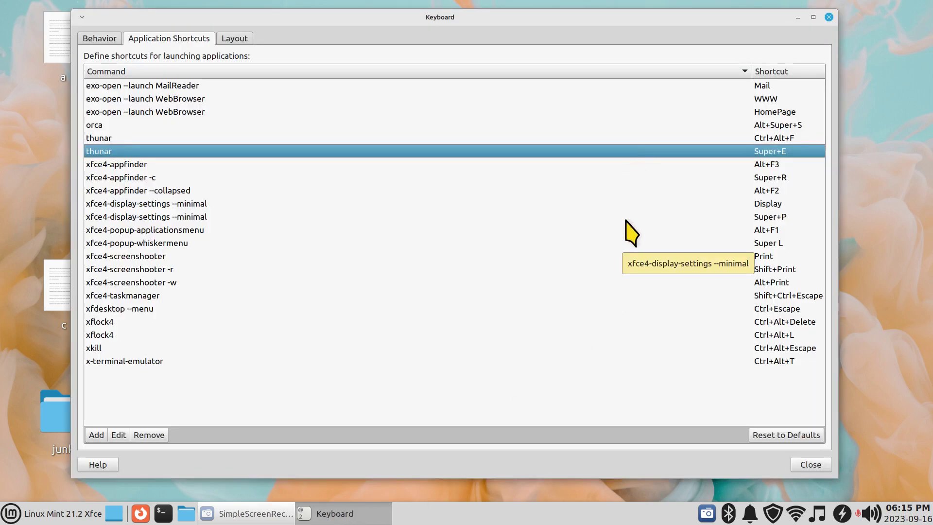
{"action": "left_click", "coordinate": [48, 514]}
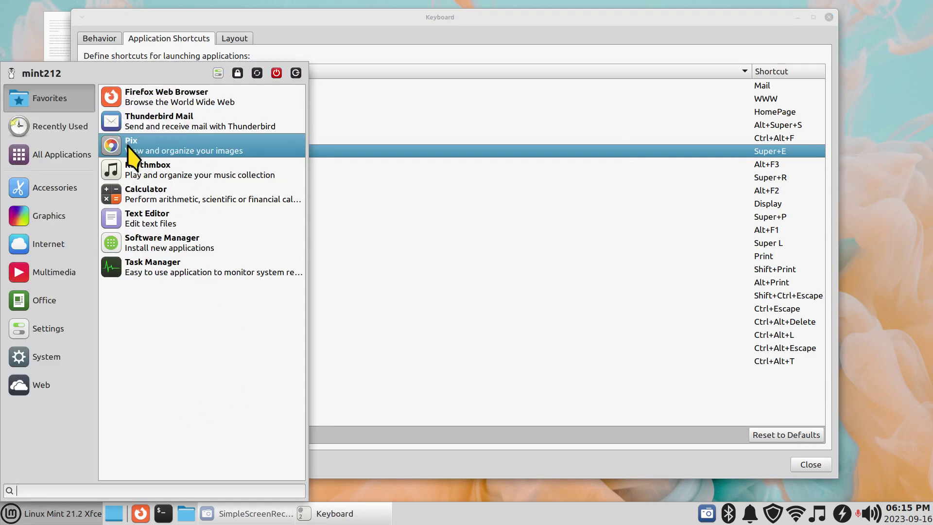
{"action": "left_click", "coordinate": [417, 24]}
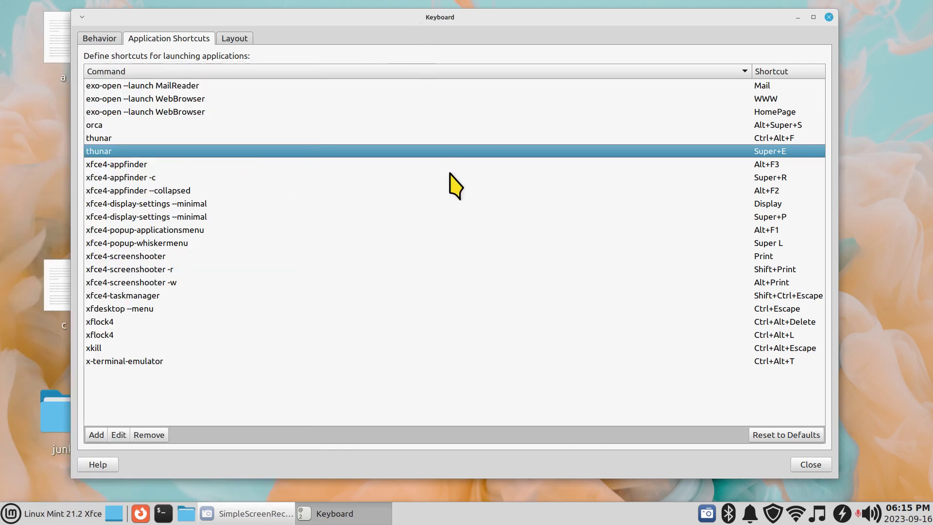
{"action": "left_click", "coordinate": [96, 435]}
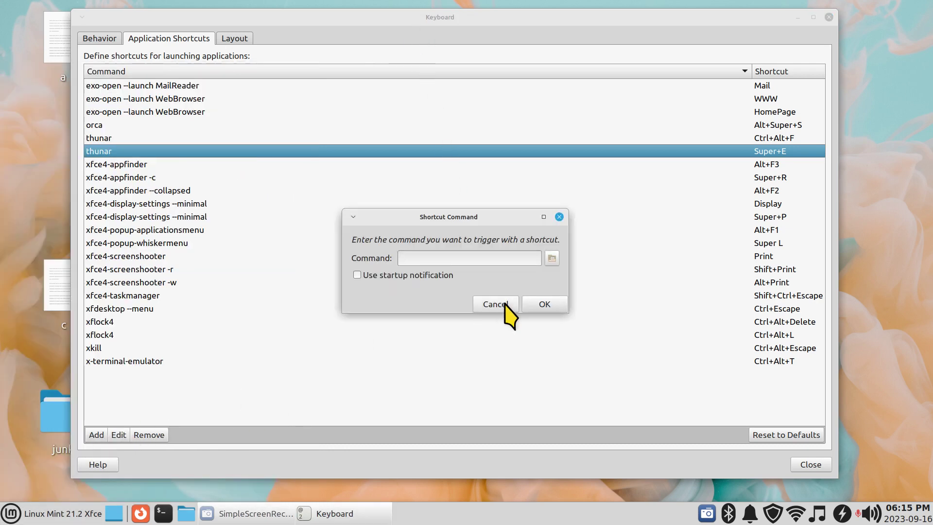
{"action": "left_click", "coordinate": [11, 513]}
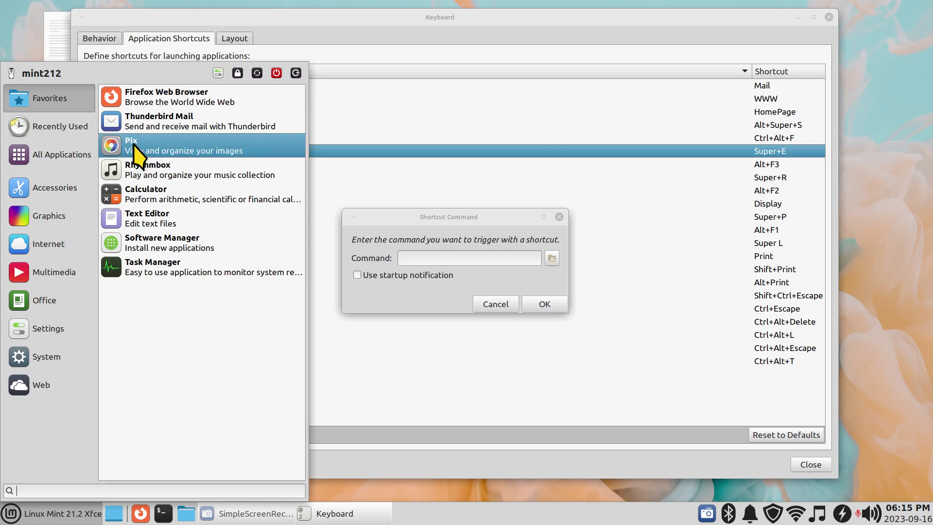
{"action": "left_click", "coordinate": [494, 258]}
{"action": "type", "text": "Pix"}
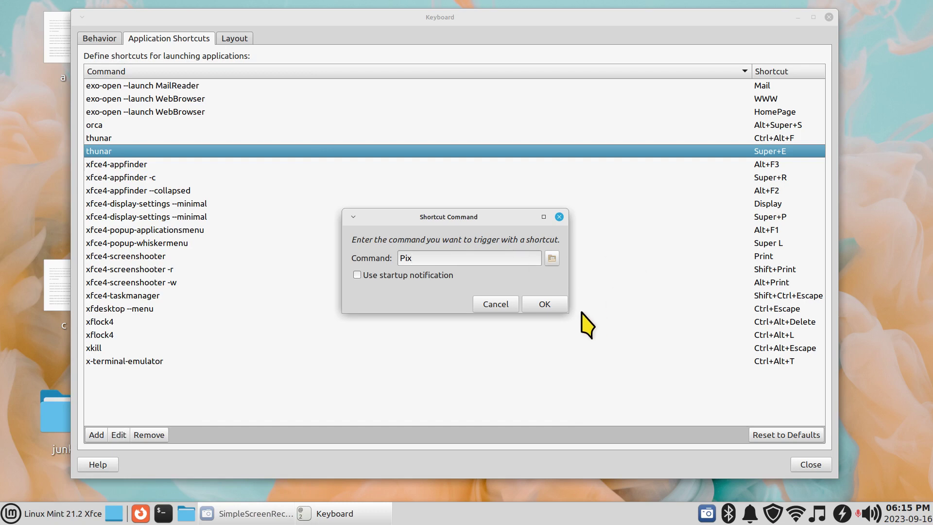
{"action": "left_click", "coordinate": [540, 304]}
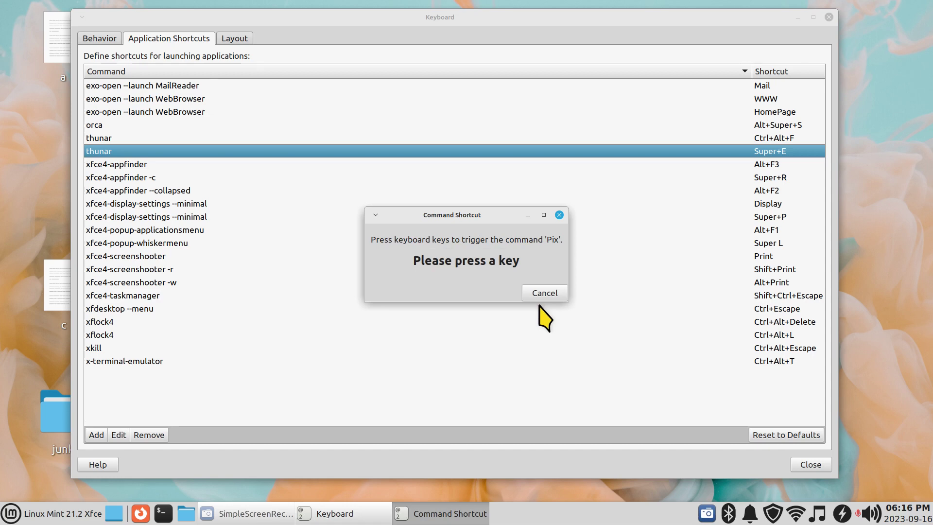
{"action": "key", "text": "alt+b"}
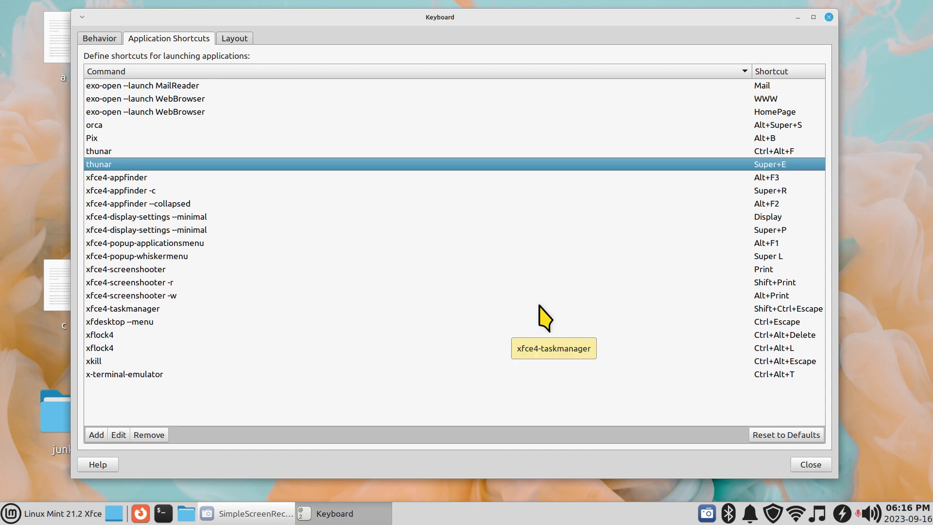
Test the Alt+B shortcut assigned to Pix and dismiss the resulting dialog
{"action": "left_click", "coordinate": [96, 141]}
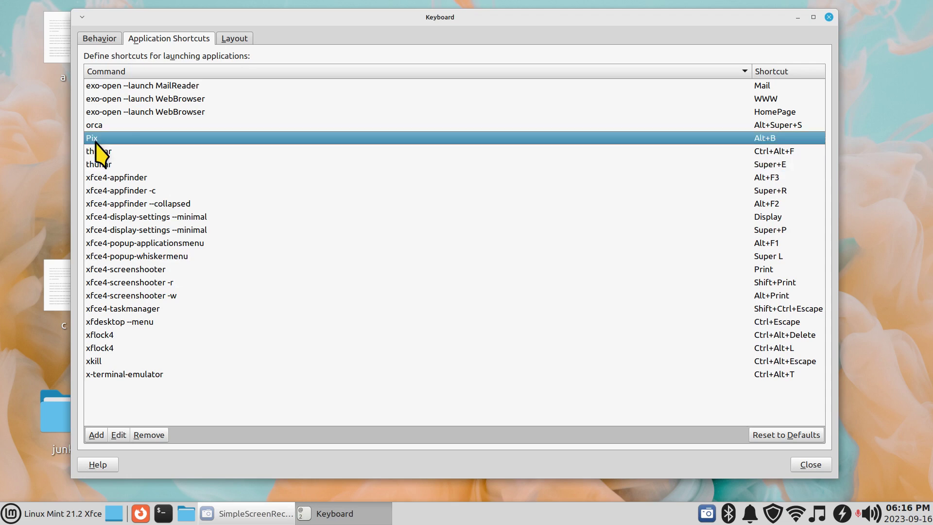
{"action": "key", "text": "alt+b"}
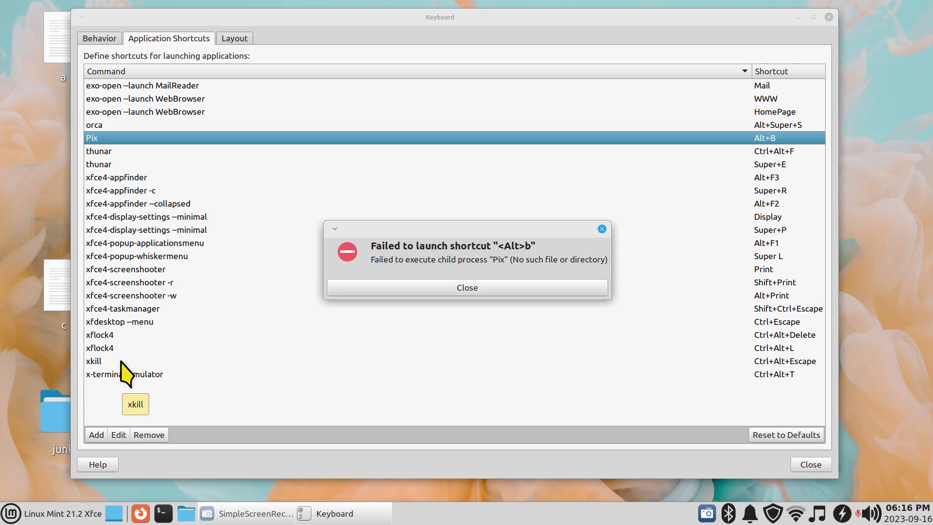
{"action": "left_click", "coordinate": [505, 291]}
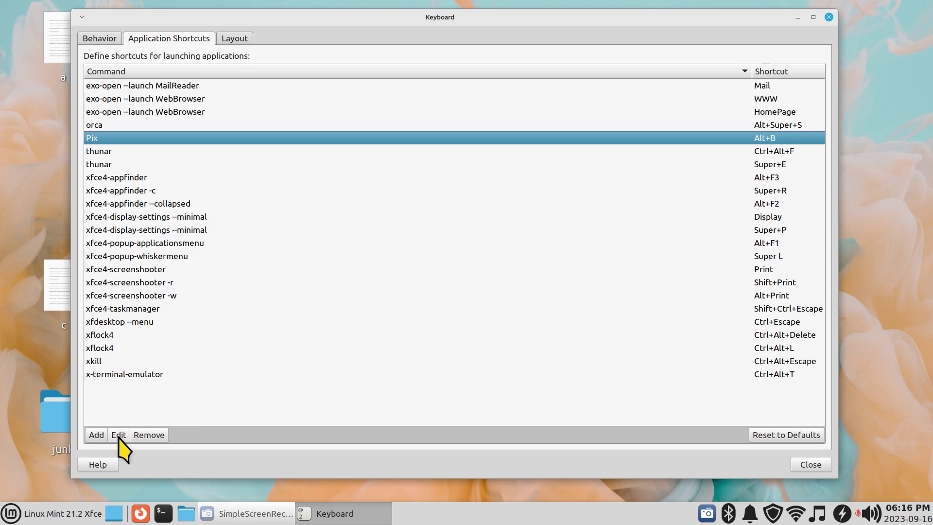
Change the Pix shortcut's command to lowercase pix, assign Alt+B again and let pix replace the conflicting command
{"action": "left_click", "coordinate": [120, 437]}
{"action": "left_click", "coordinate": [444, 259]}
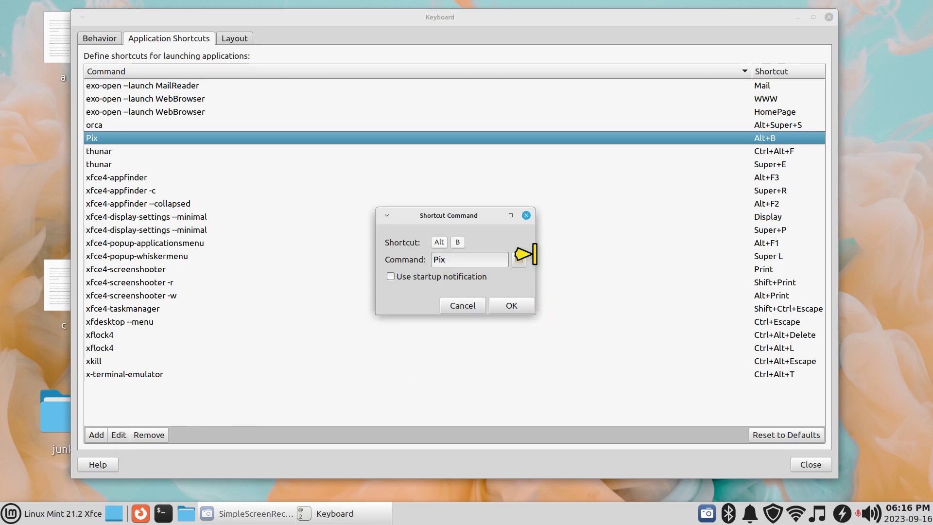
{"action": "key", "text": "Left"}
{"action": "key", "text": "Left"}
{"action": "key", "text": "BackSpace"}
{"action": "type", "text": "p"}
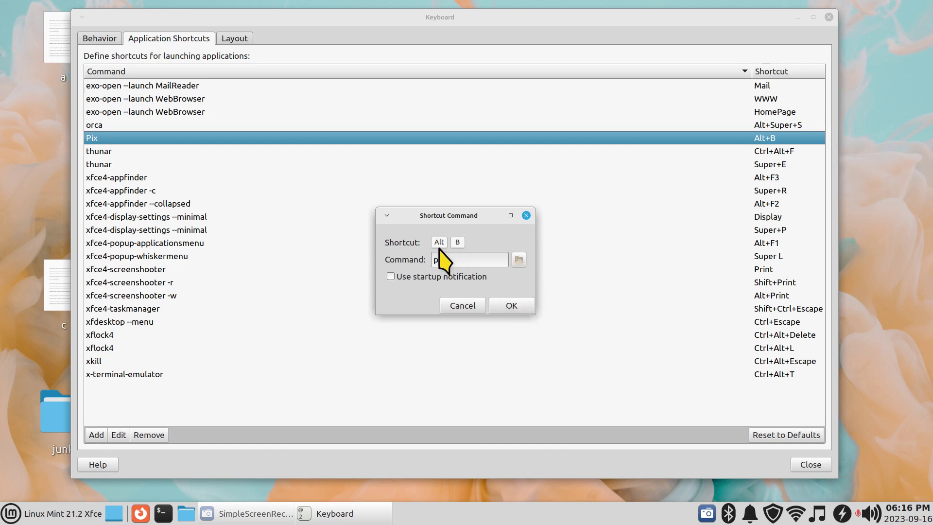
{"action": "left_click", "coordinate": [508, 305]}
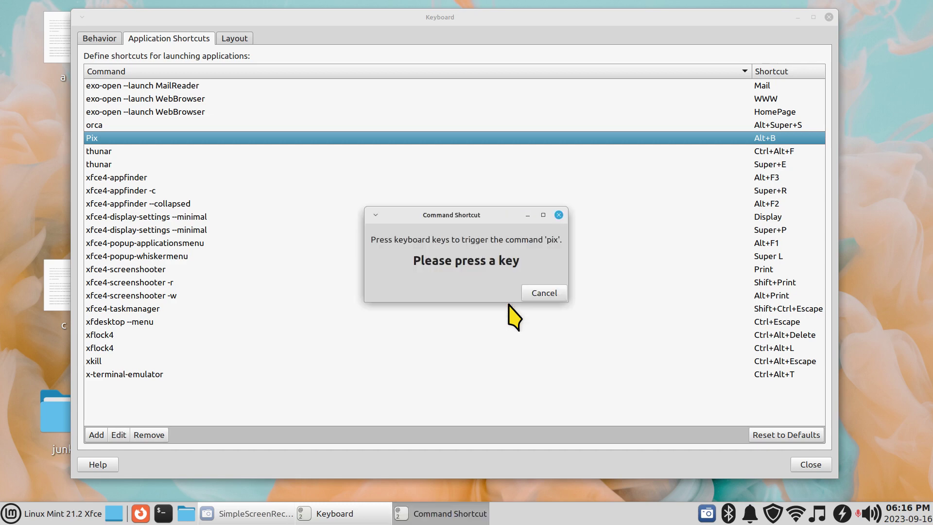
{"action": "key", "text": "alt+b"}
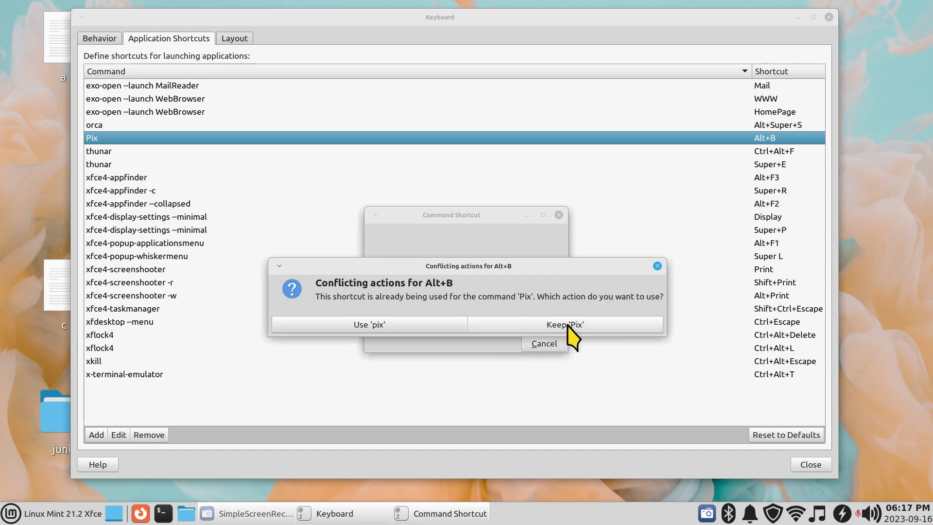
{"action": "left_click", "coordinate": [365, 325]}
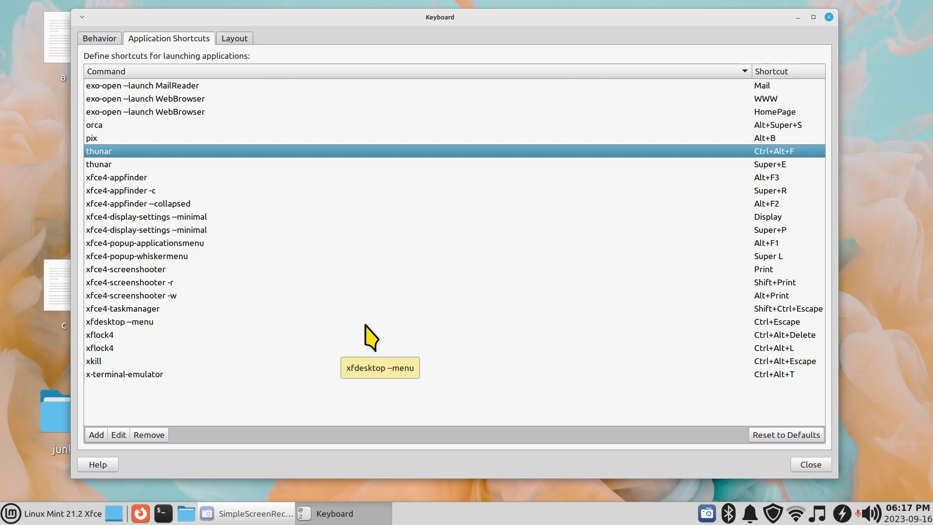
Test the Alt+B shortcut, move the Pictures window aside and close it
{"action": "key", "text": "alt+b"}
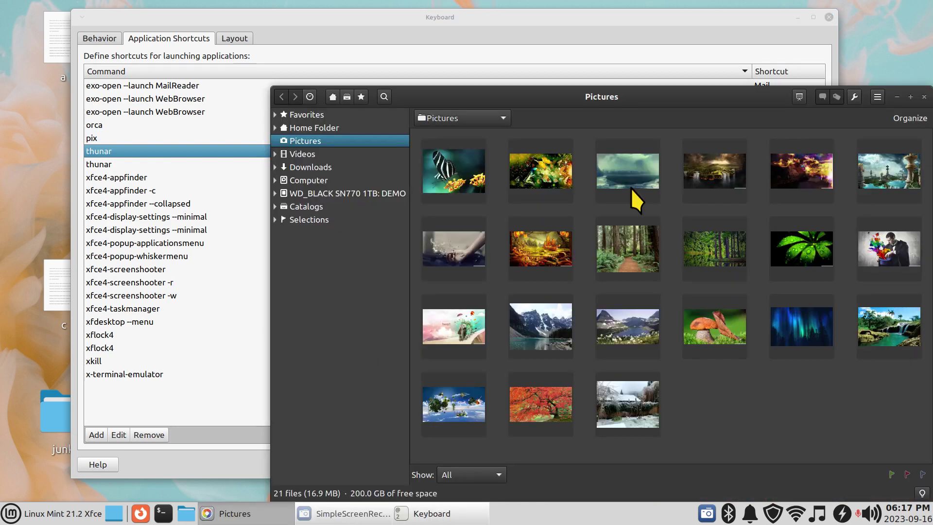
{"action": "left_click_drag", "start_coordinate": [679, 98], "coordinate": [446, 90]}
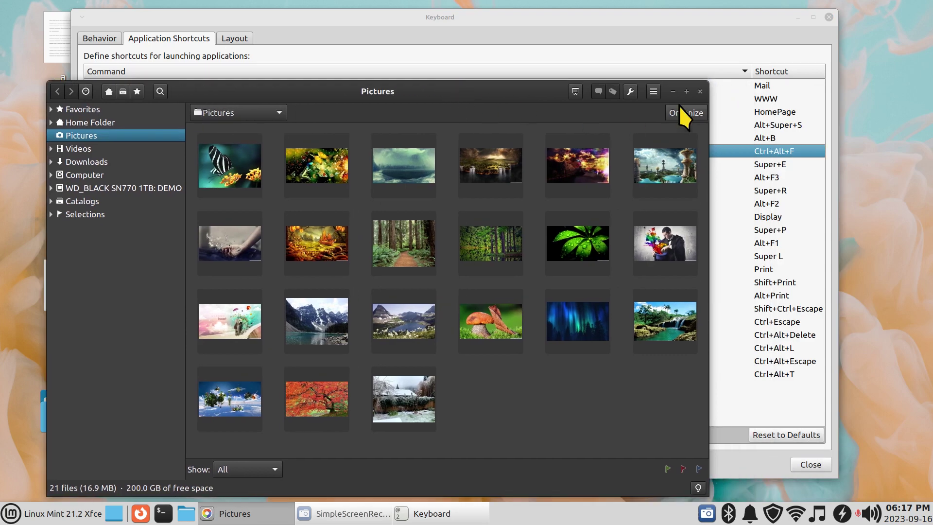
{"action": "left_click", "coordinate": [702, 89]}
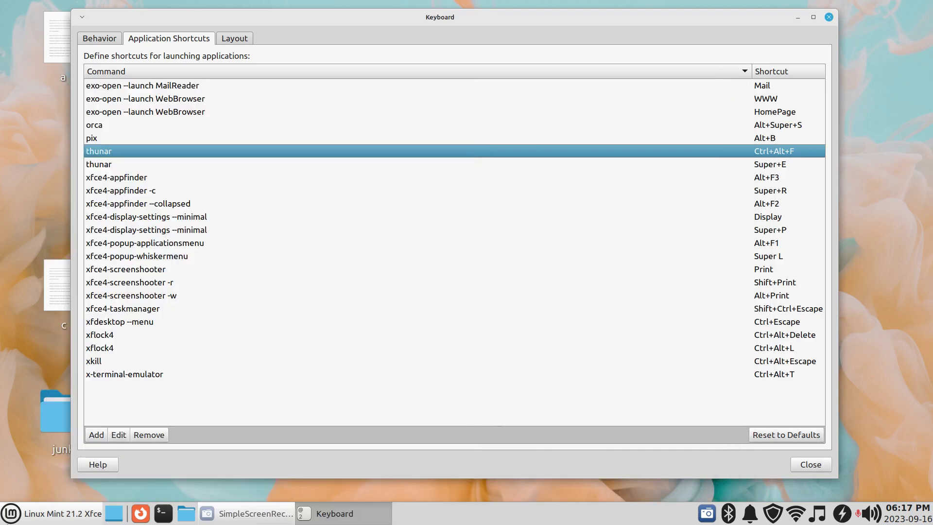
Add an application shortcut that runs the command calculator with Alt+N, then test it and dismiss the resulting dialog
{"action": "left_click", "coordinate": [2, 516]}
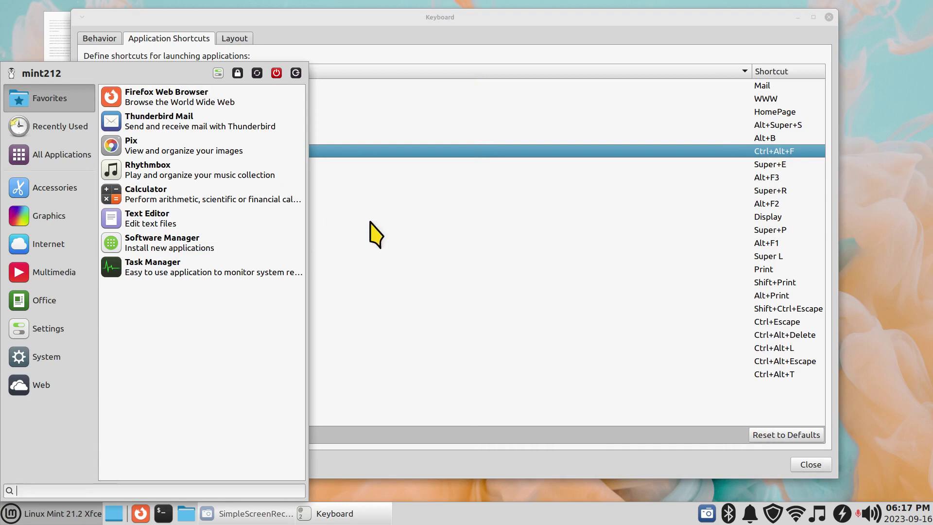
{"action": "left_click", "coordinate": [430, 254]}
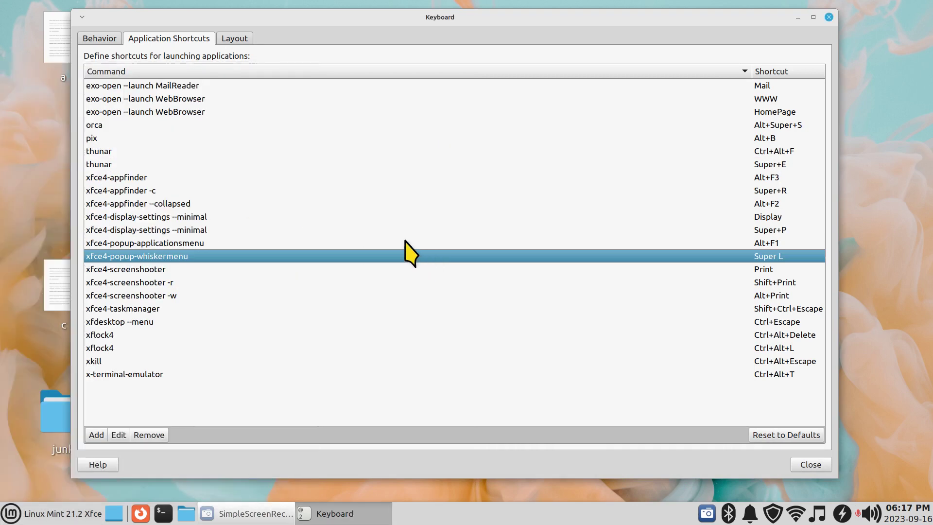
{"action": "left_click", "coordinate": [97, 435]}
{"action": "type", "text": "ca"}
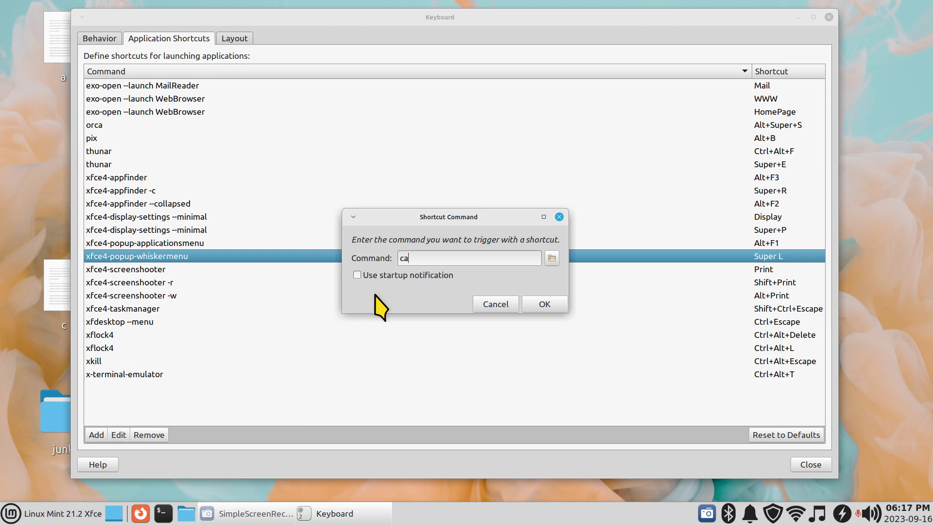
{"action": "type", "text": "lculator"}
{"action": "left_click", "coordinate": [11, 513]}
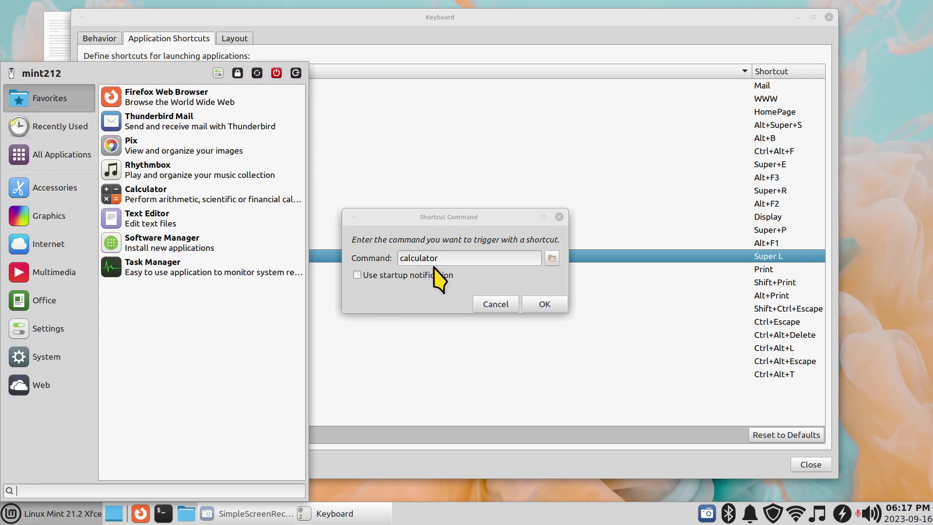
{"action": "left_click", "coordinate": [545, 304]}
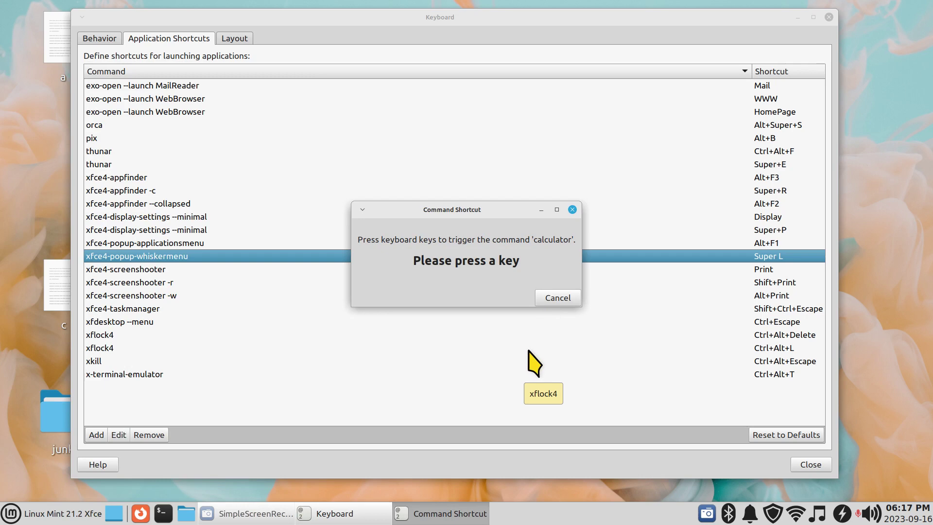
{"action": "key", "text": "alt+n"}
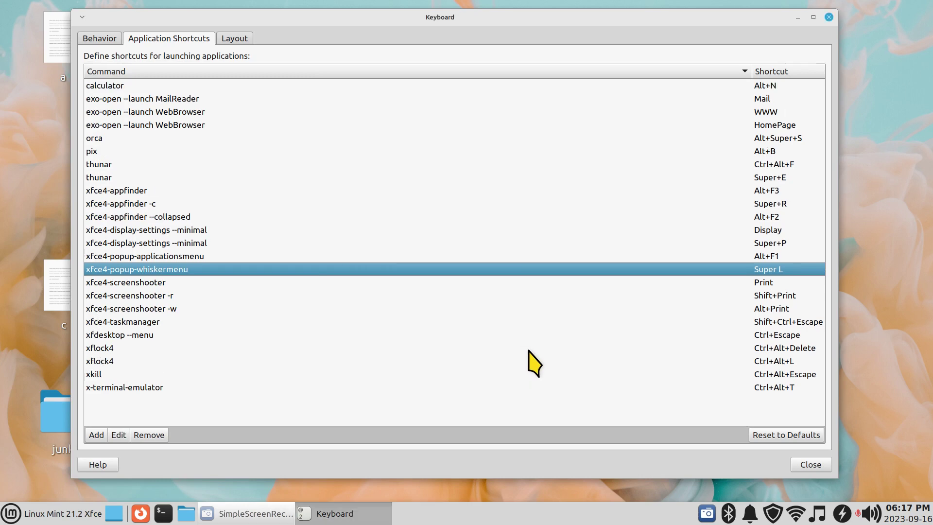
{"action": "key", "text": "alt+n"}
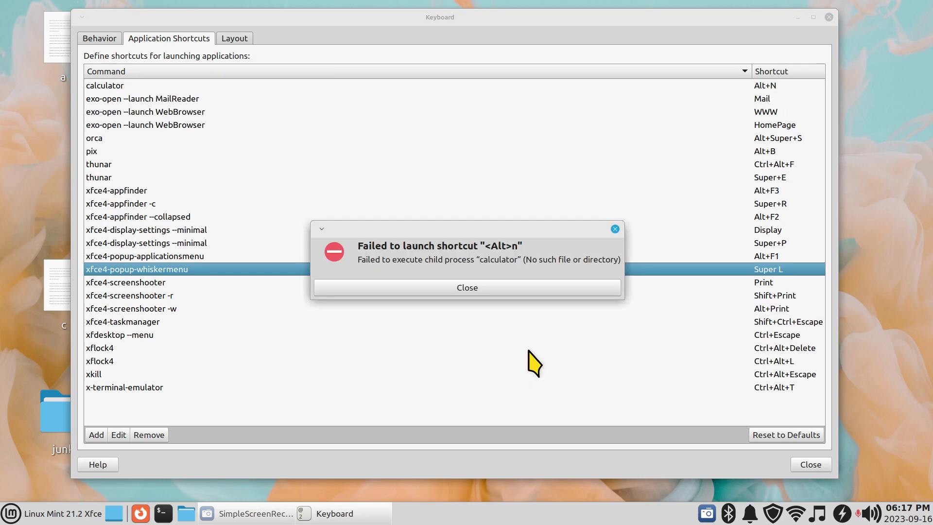
{"action": "left_click", "coordinate": [527, 291]}
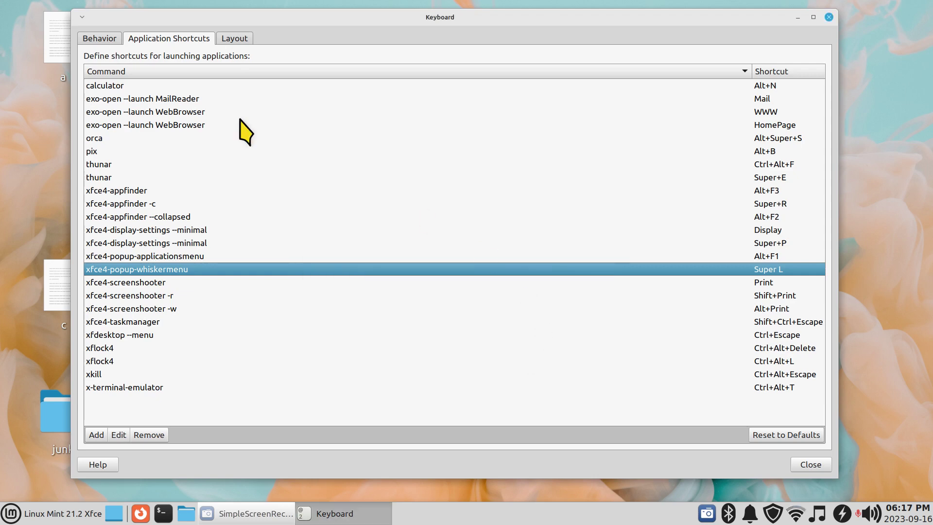
Edit the calculator shortcut's command, searching the executables in /usr/bin for "calcu" and choosing gnome-calculator
{"action": "left_click", "coordinate": [99, 87]}
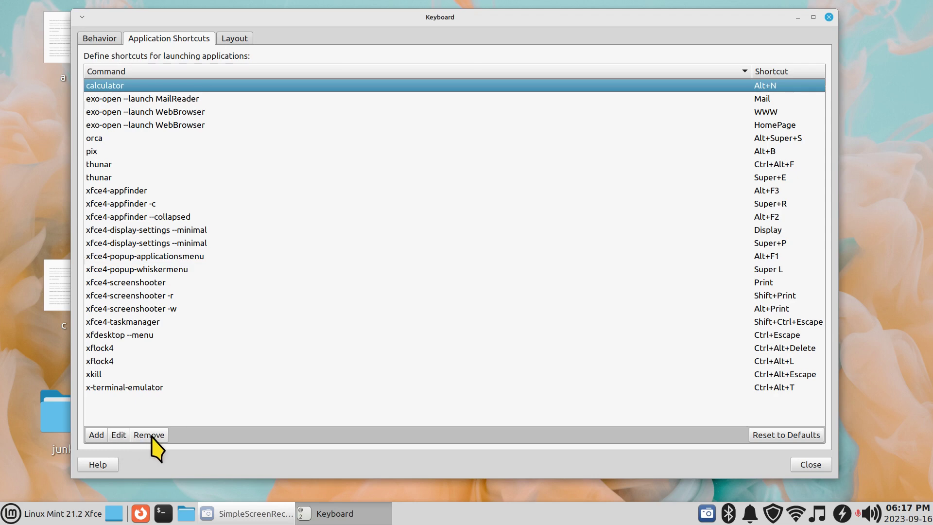
{"action": "left_click", "coordinate": [122, 437]}
{"action": "left_click_drag", "start_coordinate": [474, 217], "coordinate": [504, 156]}
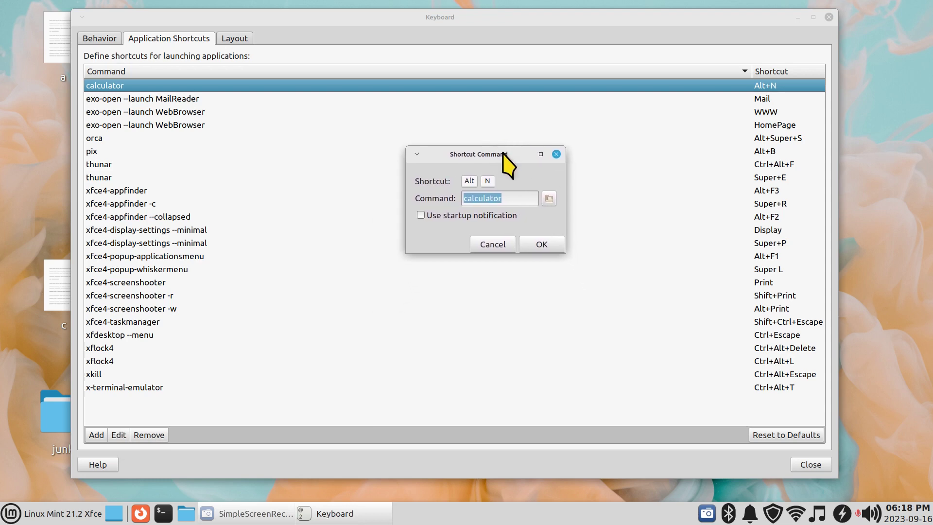
{"action": "left_click", "coordinate": [548, 199]}
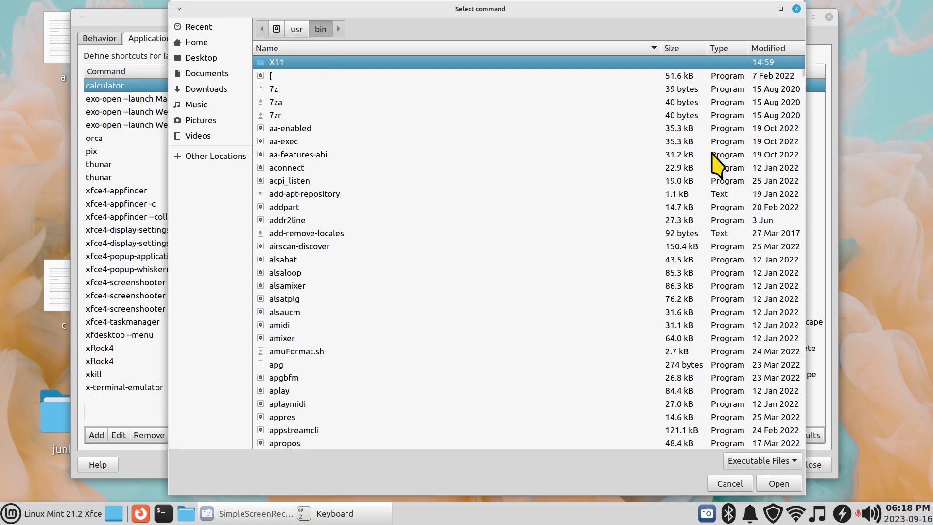
{"action": "left_click_drag", "start_coordinate": [802, 74], "coordinate": [803, 22]}
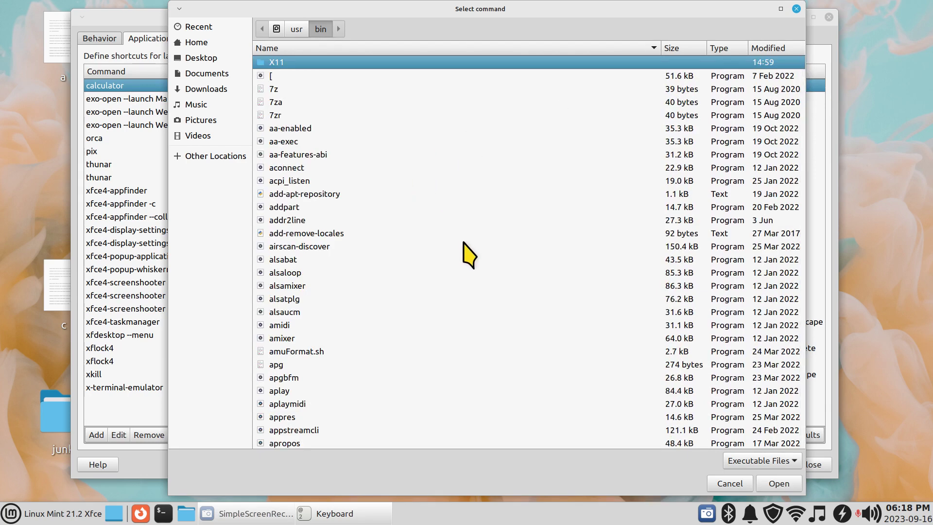
{"action": "type", "text": "cal"}
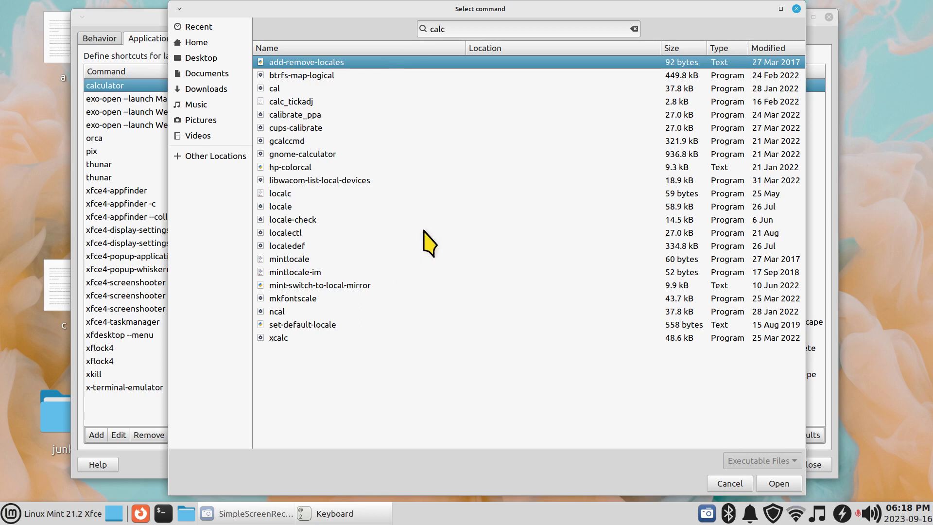
{"action": "type", "text": "c"}
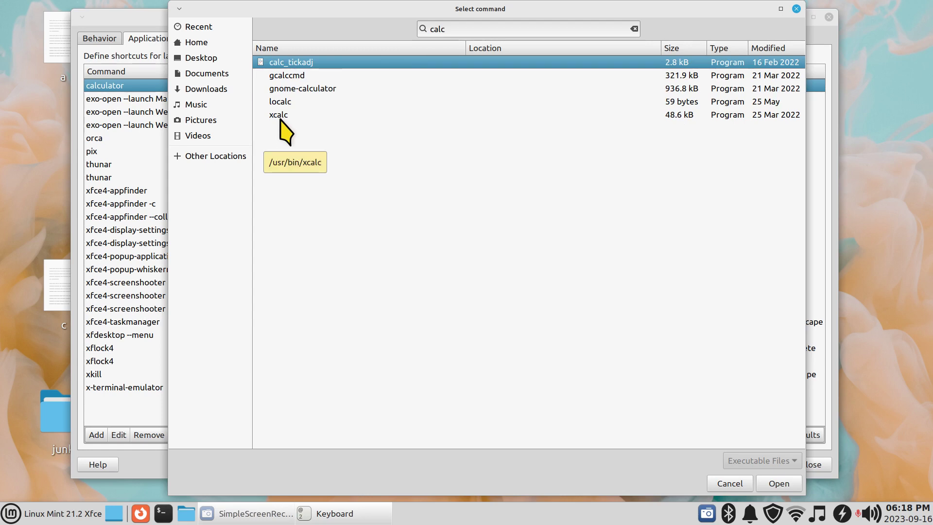
{"action": "type", "text": "u"}
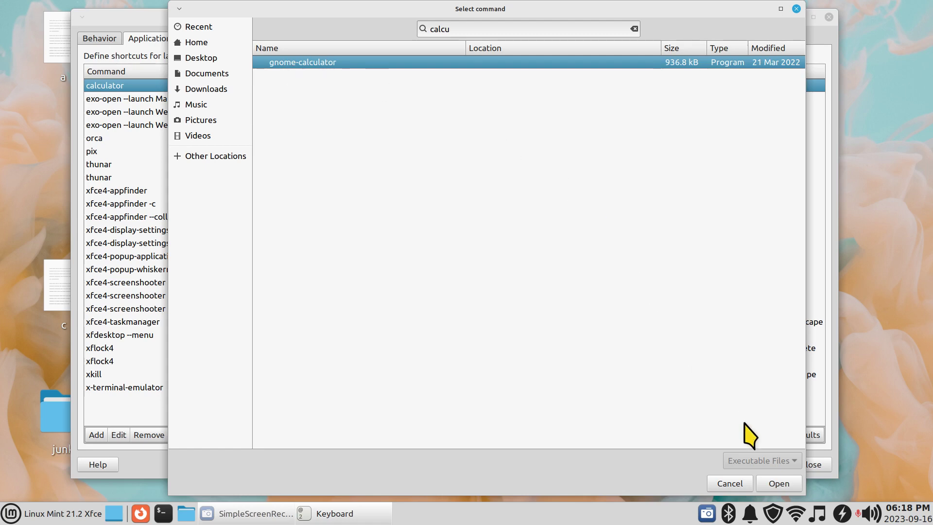
{"action": "left_click", "coordinate": [780, 484]}
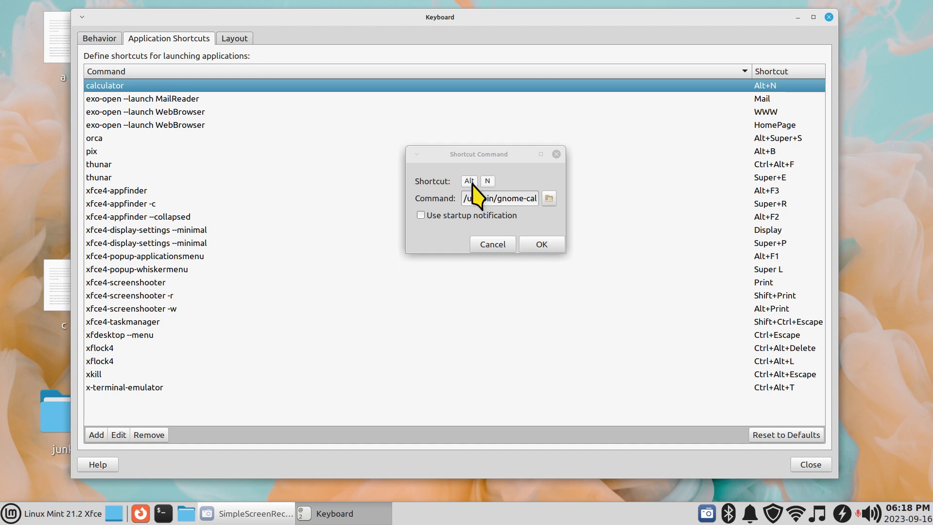
Confirm the edited command, assign Alt+N and use /usr/bin/gnome-calculator in place of the conflicting calculator command
{"action": "left_click", "coordinate": [541, 245]}
{"action": "key", "text": "alt+n"}
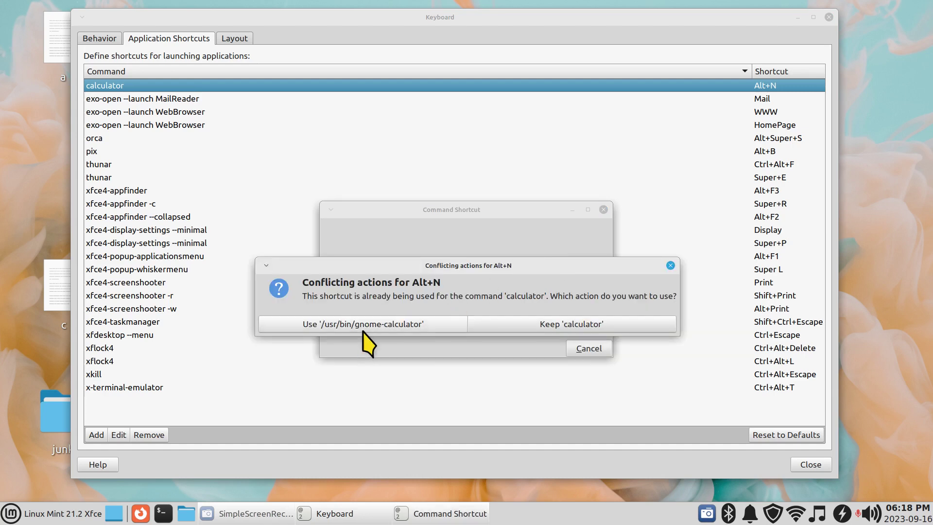
{"action": "left_click", "coordinate": [338, 325]}
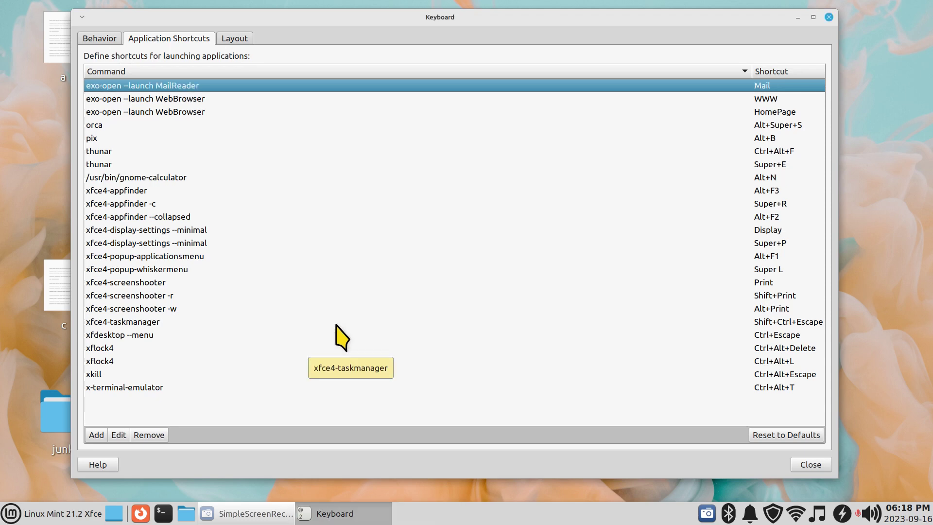
Test the Alt+N shortcut assigned to gnome-calculator and quit the Calculator with its keyboard shortcut
{"action": "left_click", "coordinate": [114, 178]}
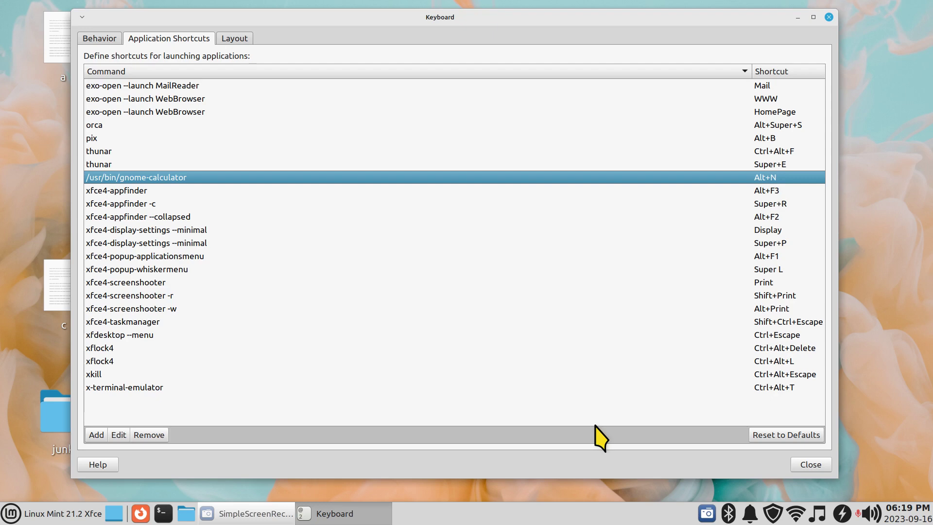
{"action": "key", "text": "alt+n"}
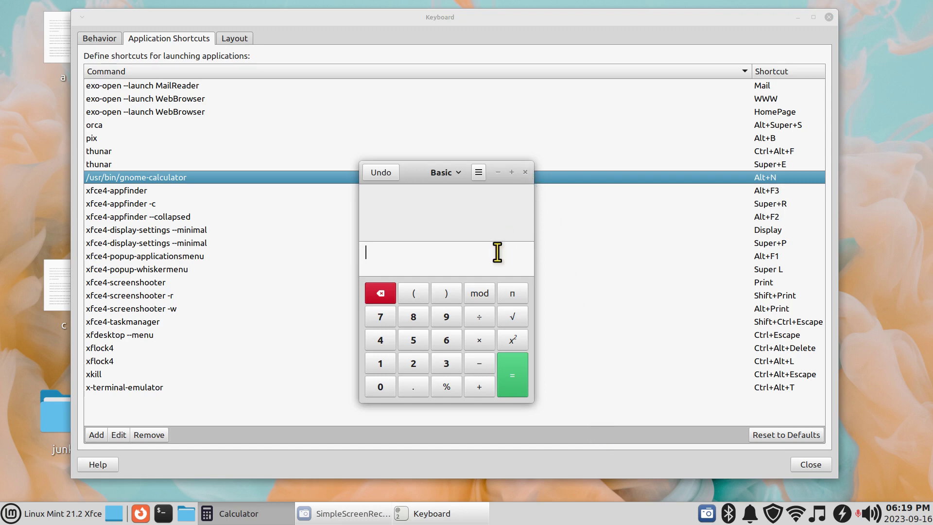
{"action": "key", "text": "ctrl+q"}
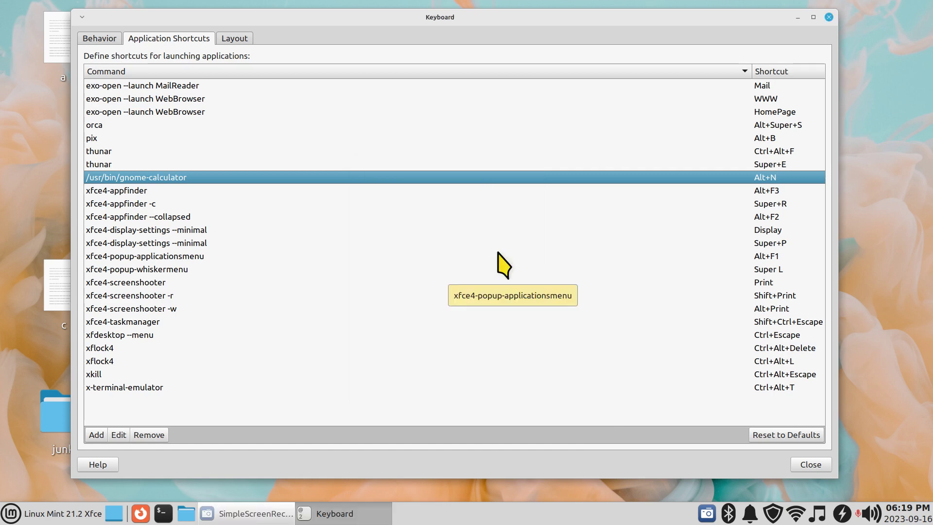
Check the LibreOffice names among the Office applications and add an application shortcut that runs libreoffice with Ctrl+L
{"action": "left_click", "coordinate": [106, 138]}
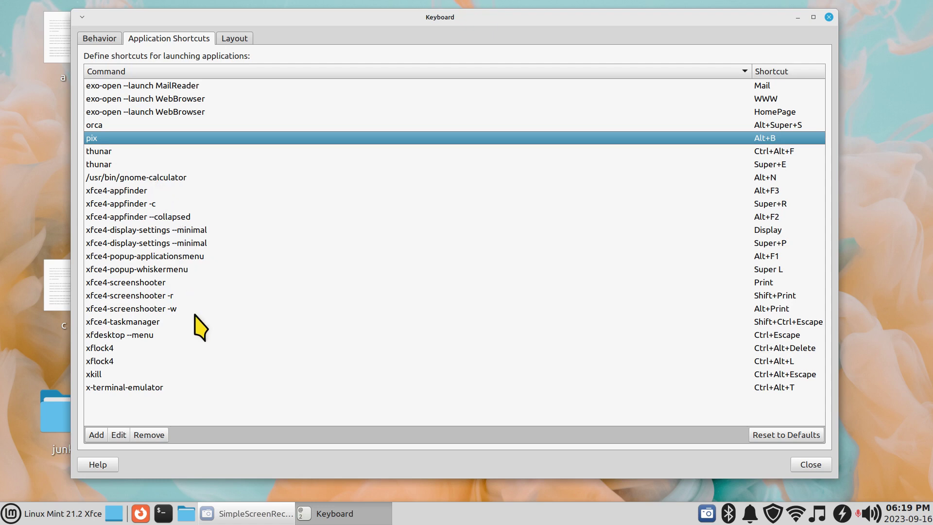
{"action": "left_click", "coordinate": [11, 514]}
{"action": "left_click", "coordinate": [58, 287]}
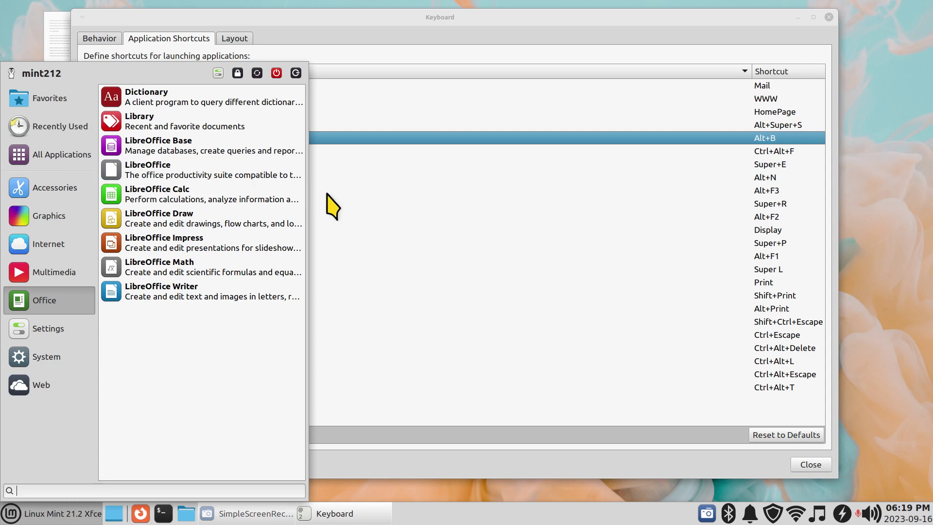
{"action": "left_click", "coordinate": [415, 243]}
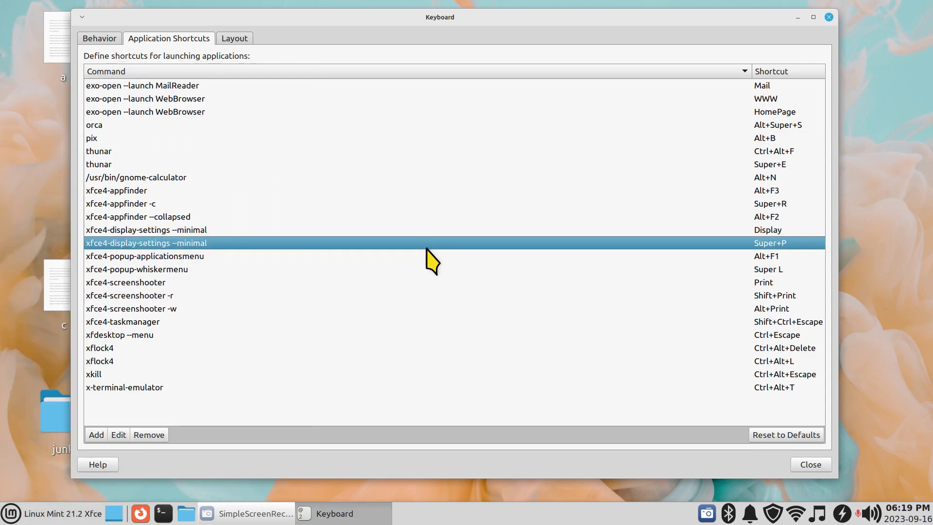
{"action": "left_click", "coordinate": [96, 435]}
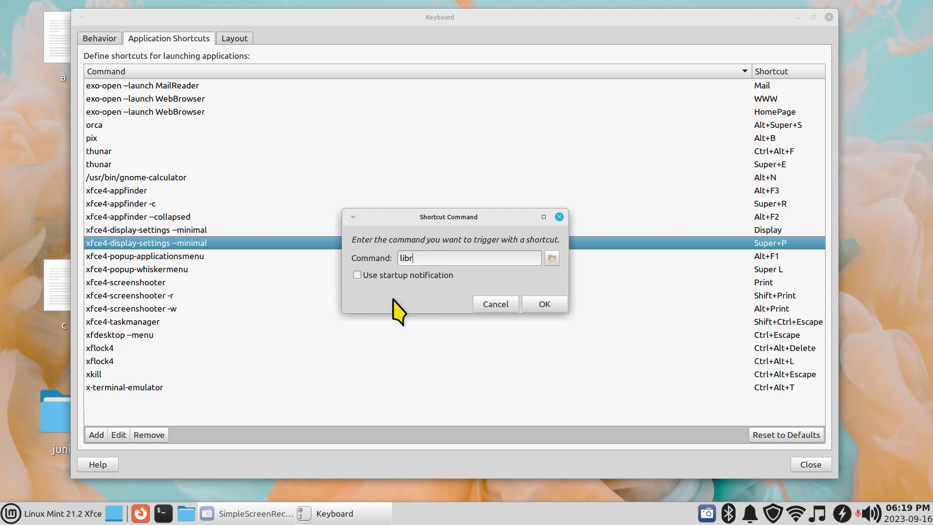
{"action": "type", "text": "libreoffice"}
{"action": "left_click", "coordinate": [546, 304]}
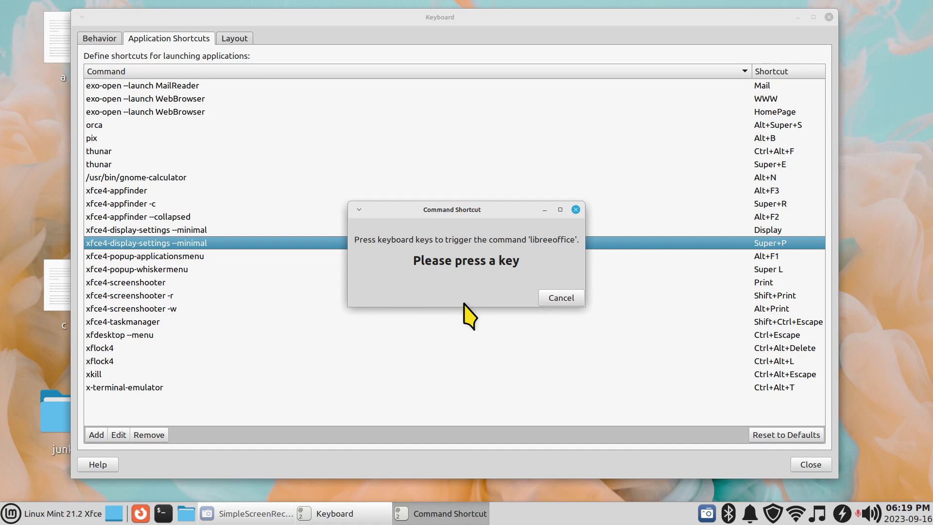
{"action": "key", "text": "ctrl+l"}
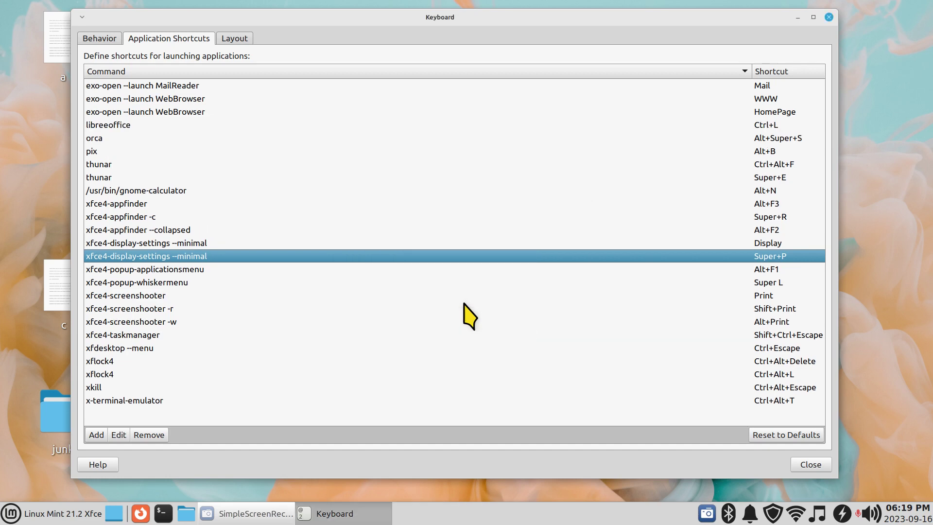
Test the Ctrl+L shortcut, then edit its command, searching the executables for "libre" and choosing libreoffice
{"action": "key", "text": "ctrl+l"}
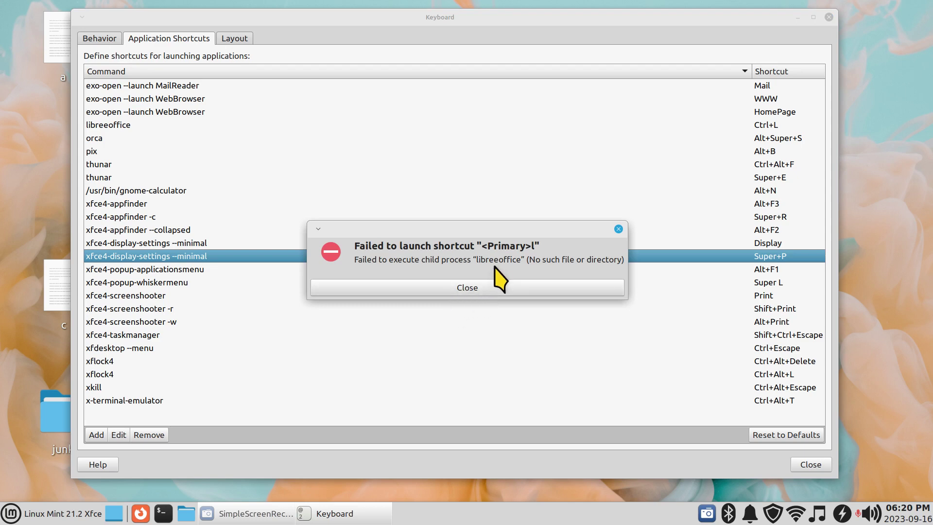
{"action": "left_click", "coordinate": [487, 292]}
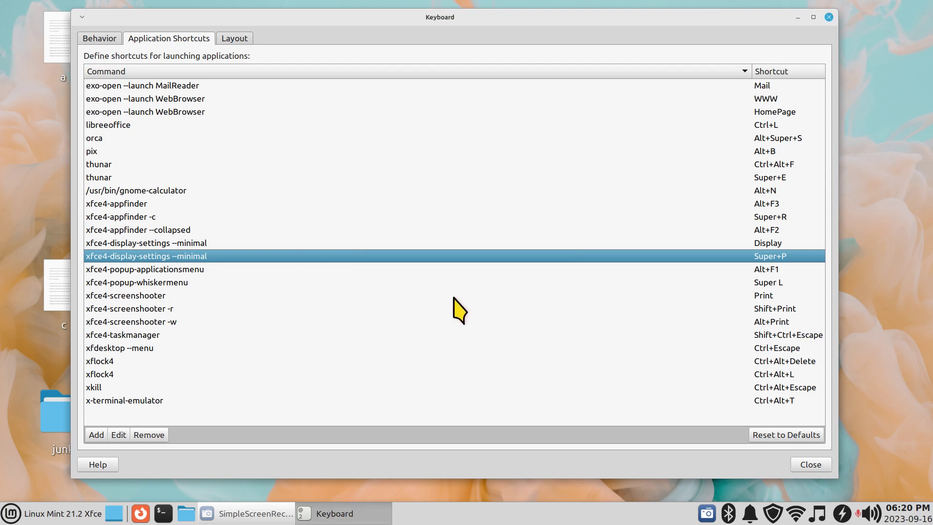
{"action": "left_click", "coordinate": [115, 126]}
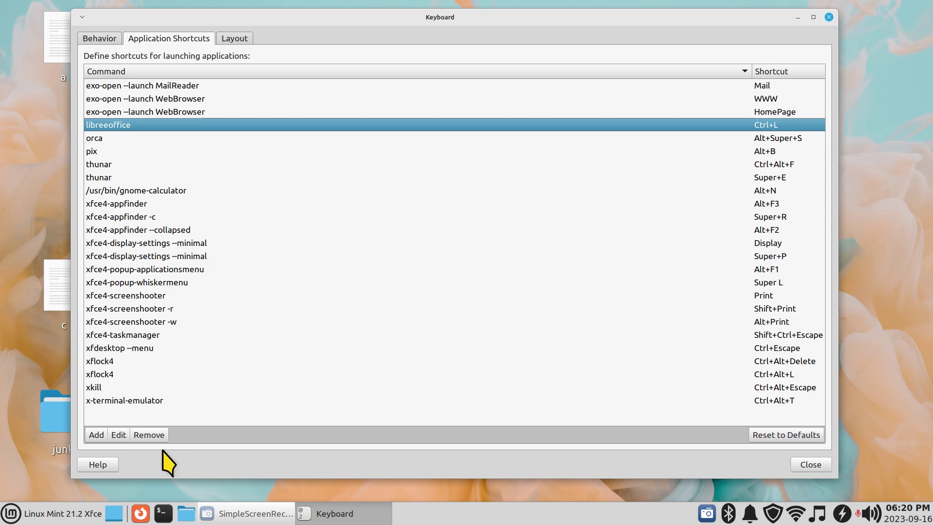
{"action": "left_click", "coordinate": [117, 435]}
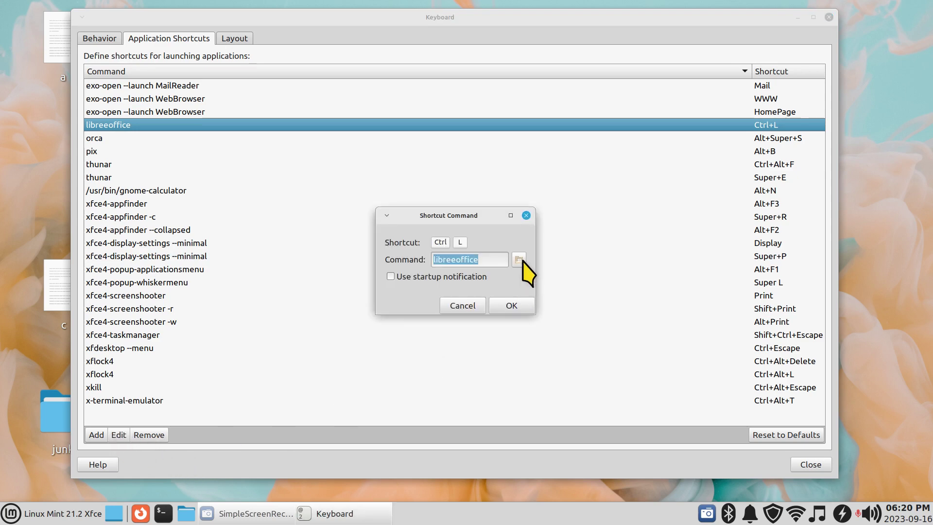
{"action": "left_click", "coordinate": [519, 260]}
{"action": "type", "text": "libre"}
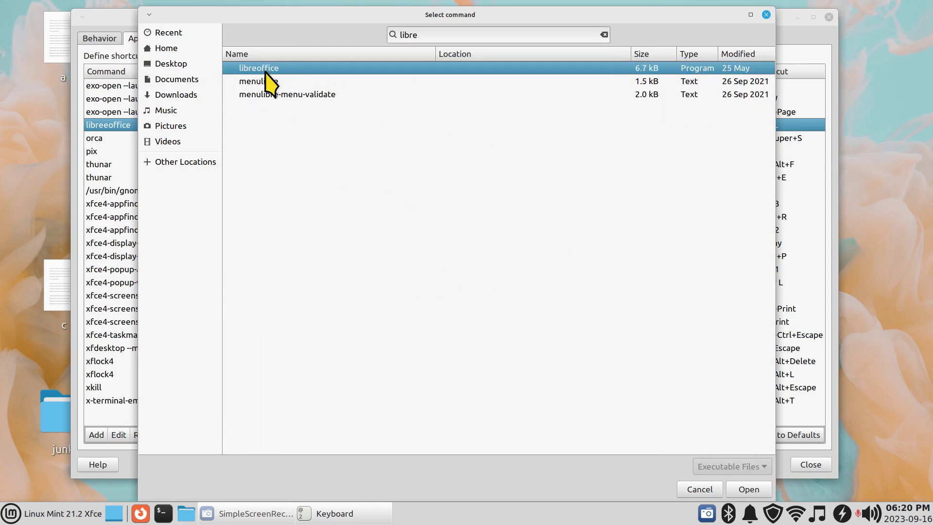
{"action": "left_click", "coordinate": [749, 490]}
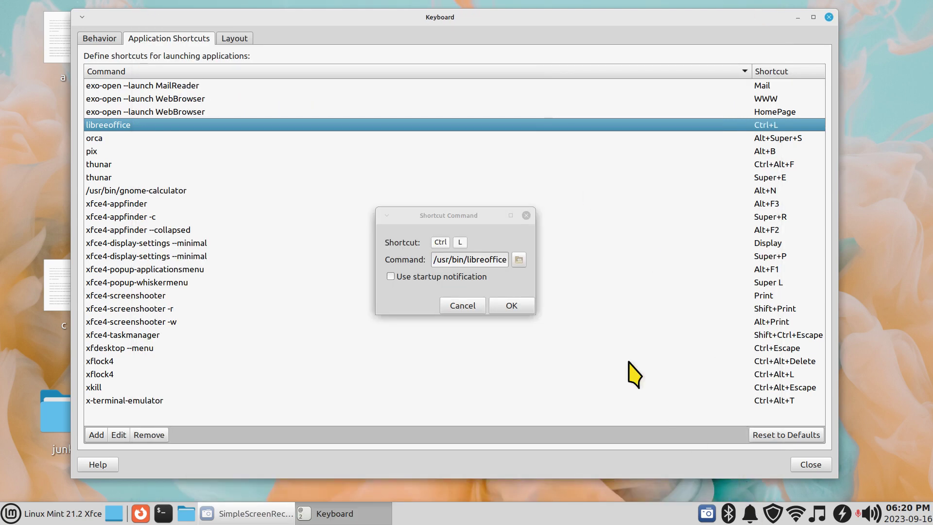
Confirm the edit, assign Ctrl+L to /usr/bin/libreoffice in place of the conflicting command, and test that it launches LibreOffice
{"action": "left_click", "coordinate": [518, 307]}
{"action": "key", "text": "ctrl+l"}
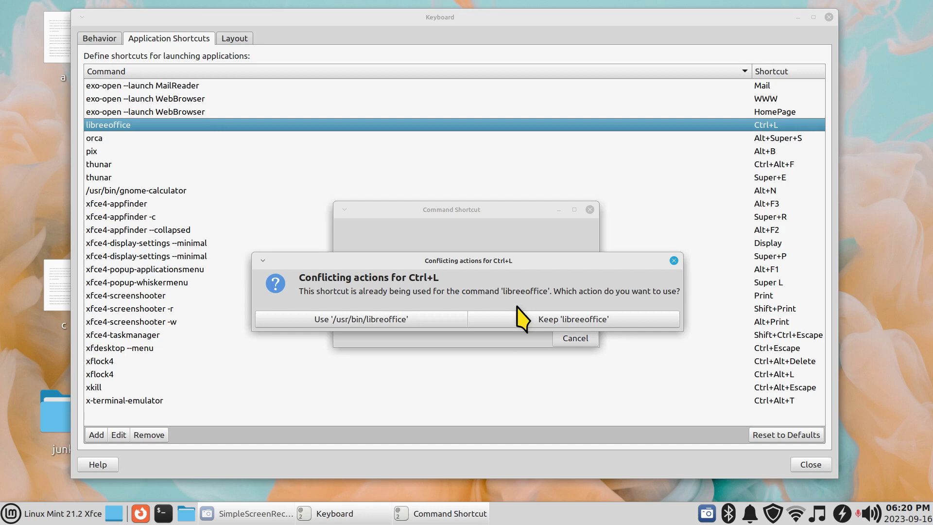
{"action": "left_click", "coordinate": [370, 322]}
{"action": "key", "text": "ctrl+l"}
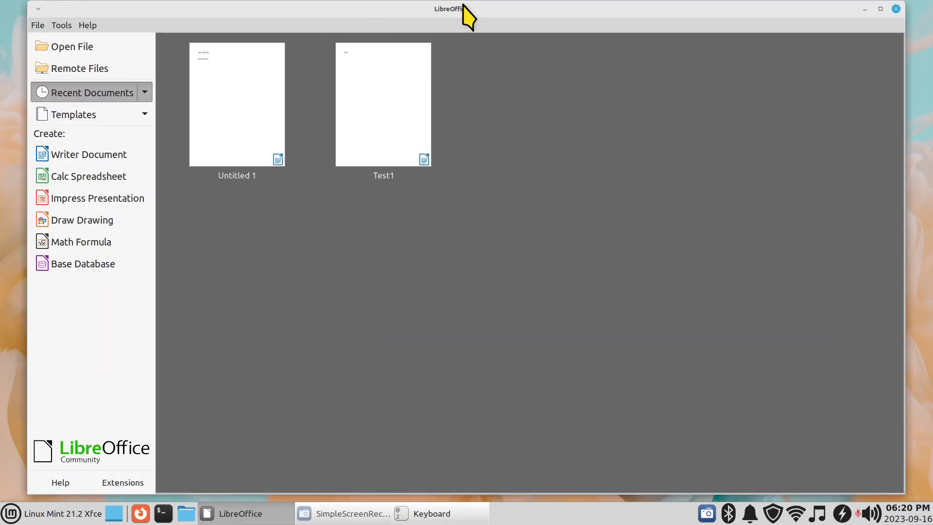
{"action": "left_click", "coordinate": [895, 9]}
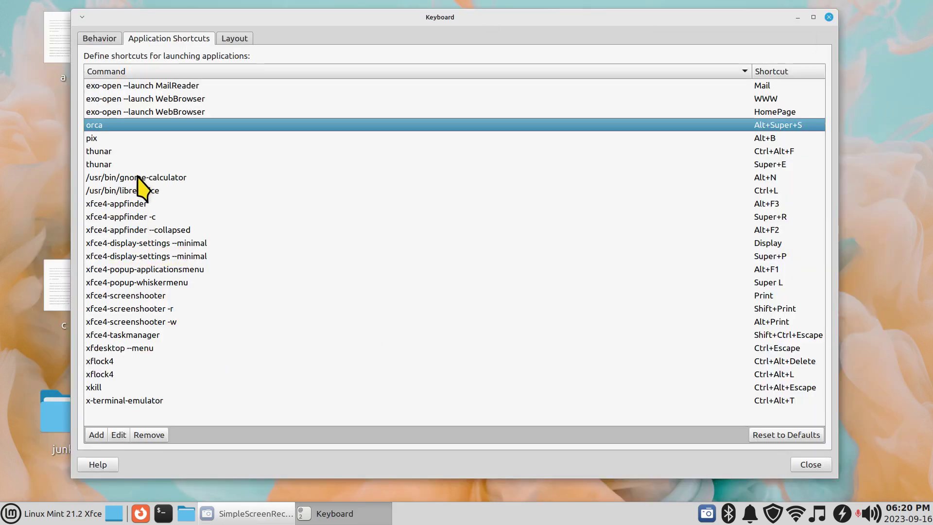
Edit the Ctrl+L shortcut's command, removing the /usr/bin/ path so that it reads libreoffice
{"action": "left_click", "coordinate": [148, 191]}
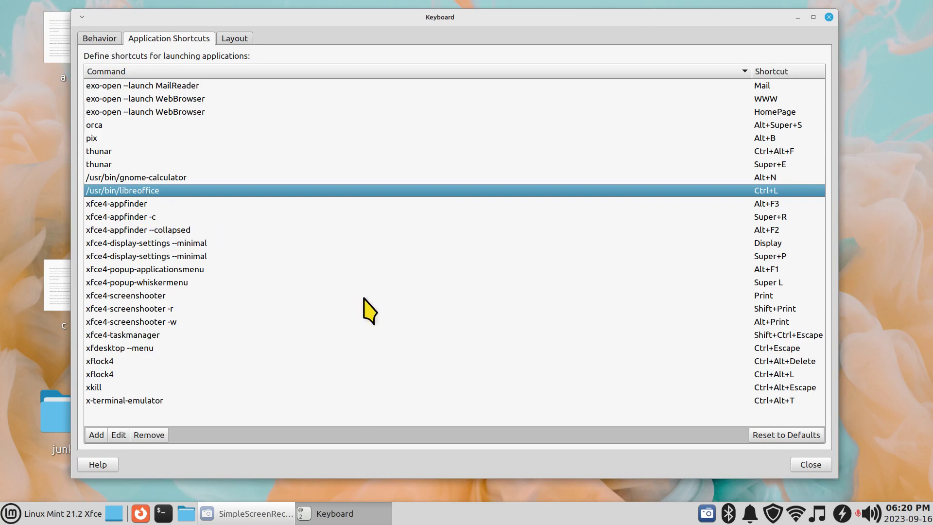
{"action": "left_click", "coordinate": [119, 435]}
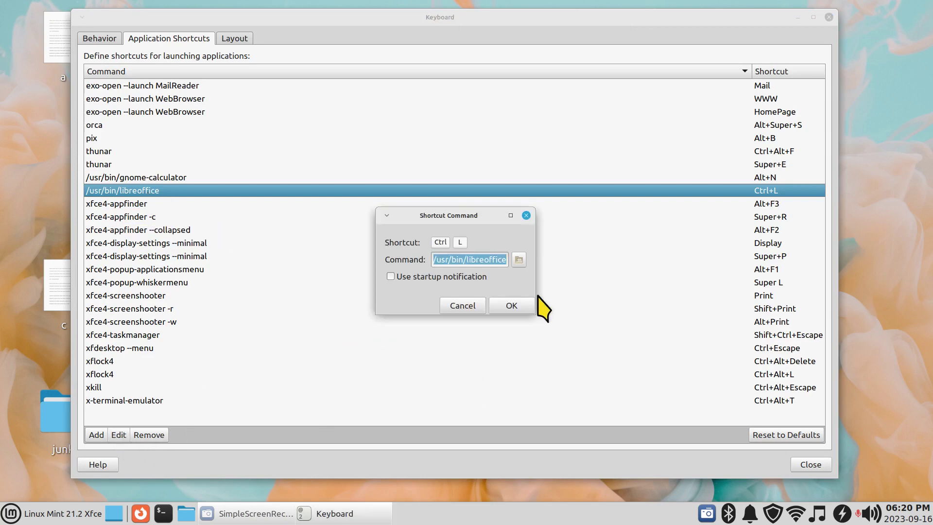
{"action": "left_click", "coordinate": [484, 259]}
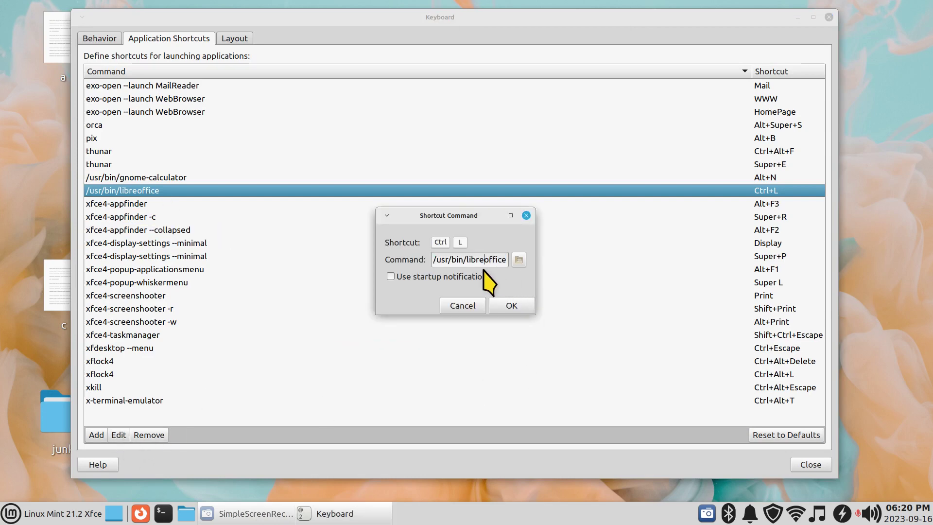
{"action": "left_click_drag", "start_coordinate": [467, 260], "coordinate": [508, 259]}
{"action": "key", "text": "ctrl+c"}
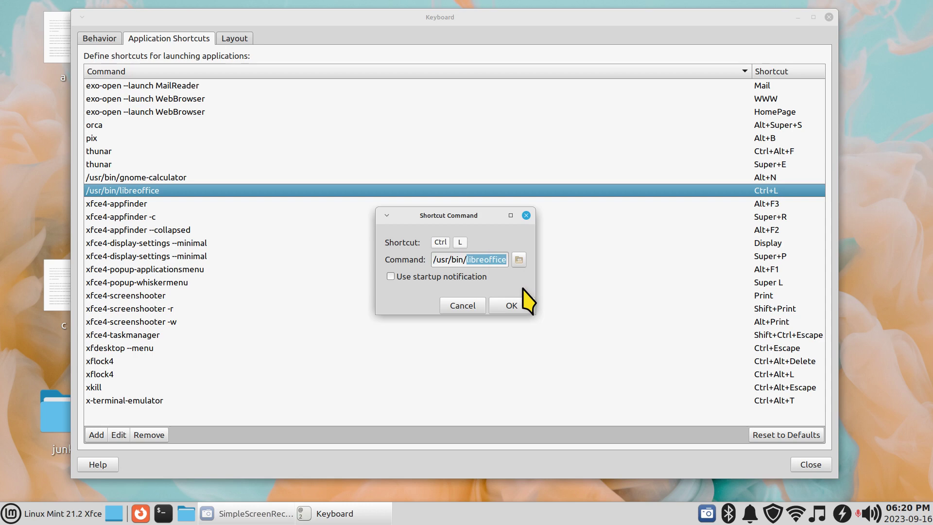
{"action": "key", "text": "BackSpace"}
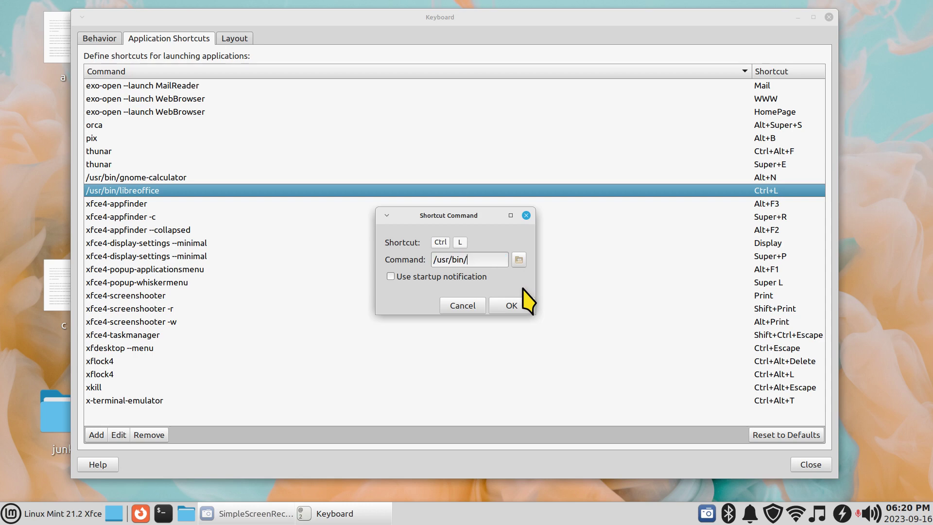
{"action": "key", "text": "BackSpace"}
{"action": "key", "text": "BackSpace"}
{"action": "key", "text": "BackSpace"}
{"action": "key", "text": "ctrl+v"}
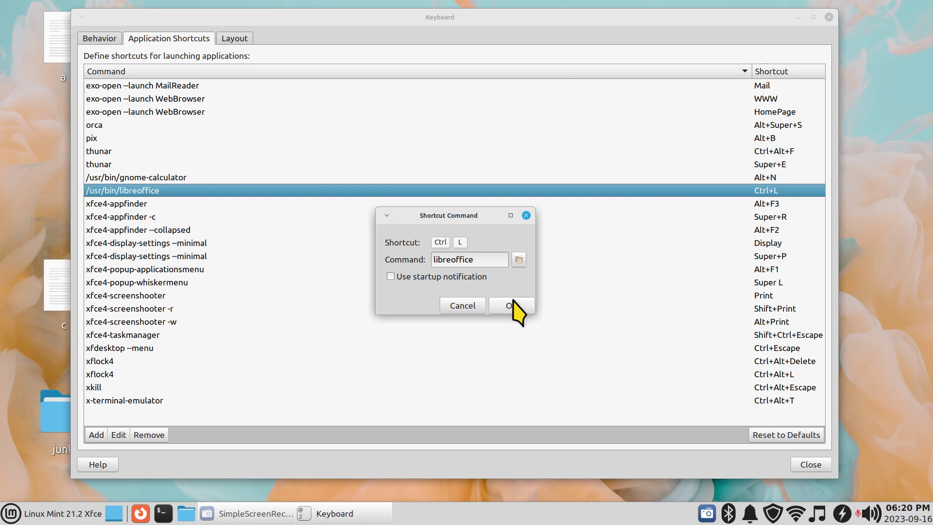
Confirm the shortened command, assign Ctrl+L and use libreoffice in place of the conflicting /usr/bin/libreoffice command
{"action": "left_click", "coordinate": [514, 303]}
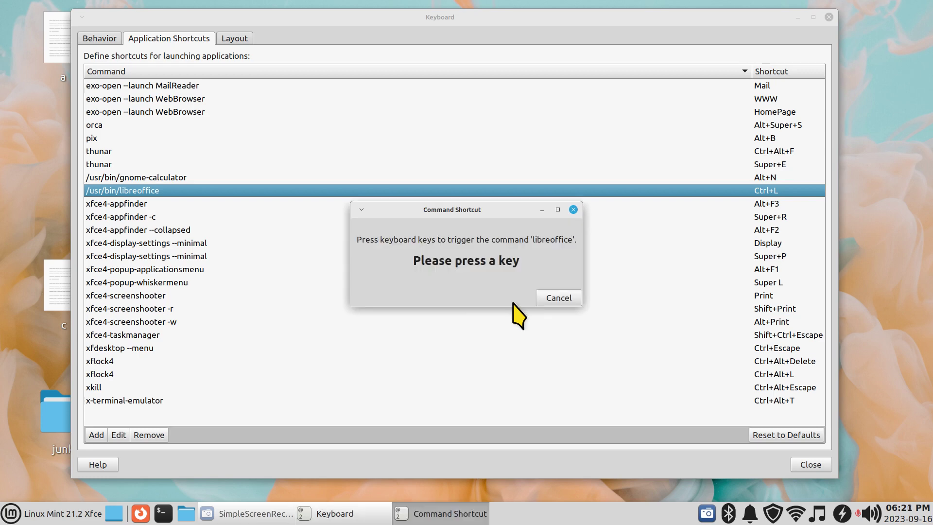
{"action": "key", "text": "ctrl+l"}
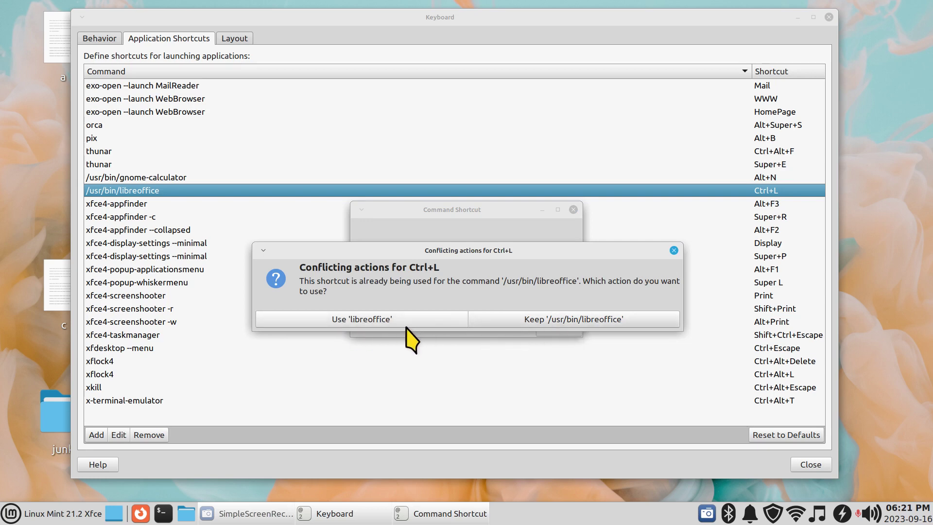
{"action": "left_click", "coordinate": [363, 322]}
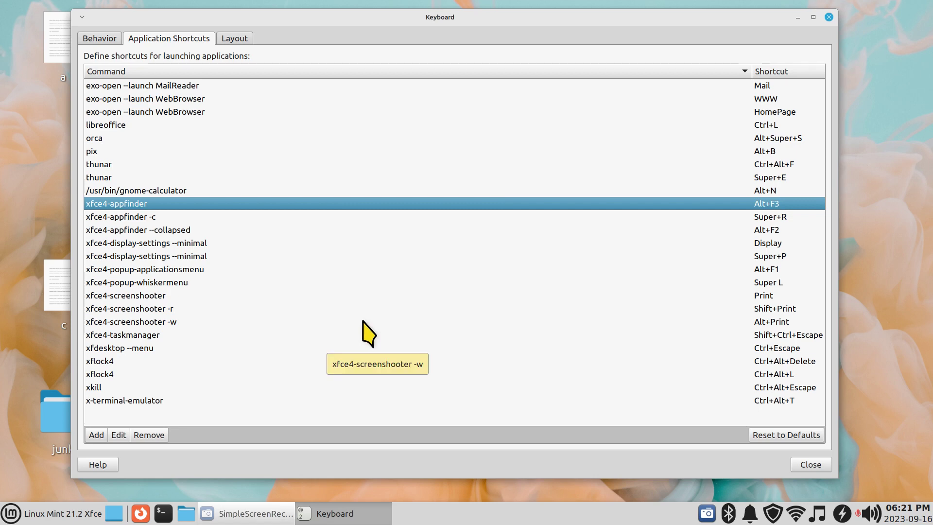
Test the Ctrl+L shortcut from the Keyboard settings and again from the desktop, closing LibreOffice and the settings window
{"action": "left_click", "coordinate": [127, 128]}
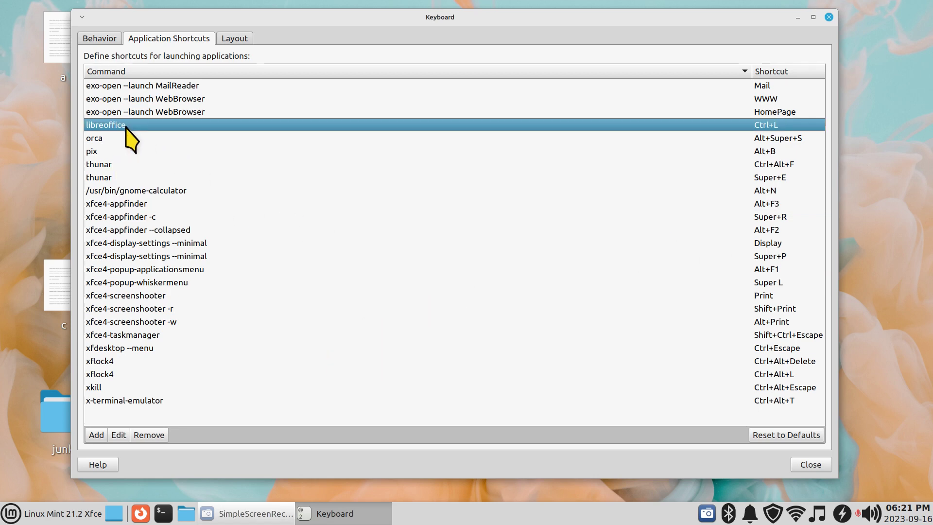
{"action": "key", "text": "ctrl+l"}
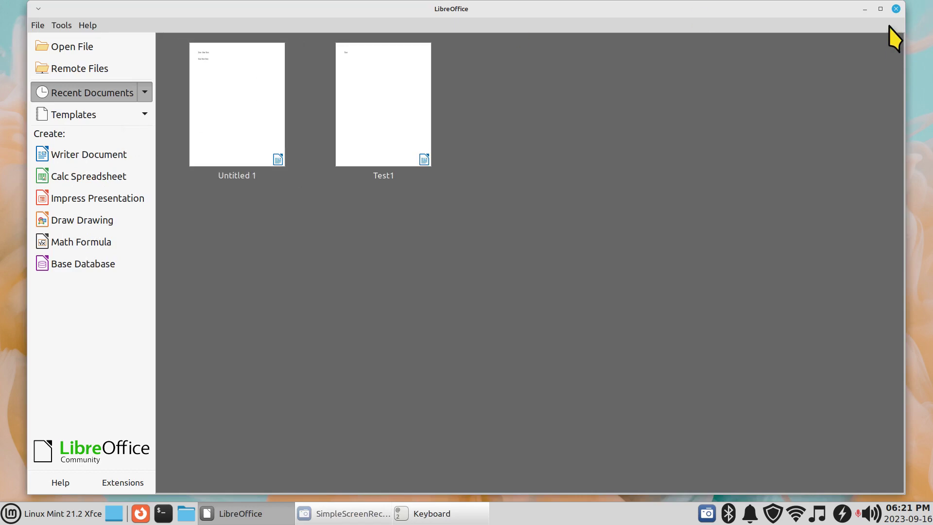
{"action": "left_click", "coordinate": [897, 8]}
{"action": "left_click", "coordinate": [828, 16]}
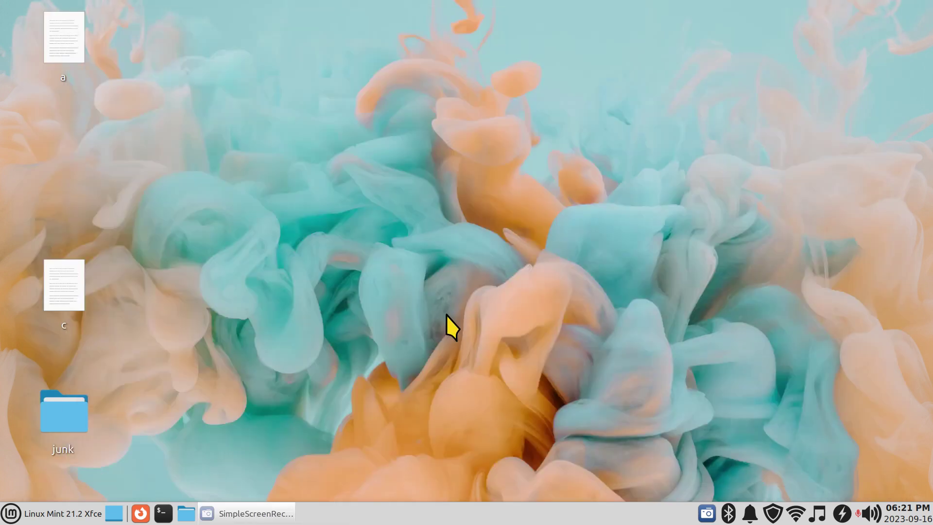
{"action": "key", "text": "ctrl+l"}
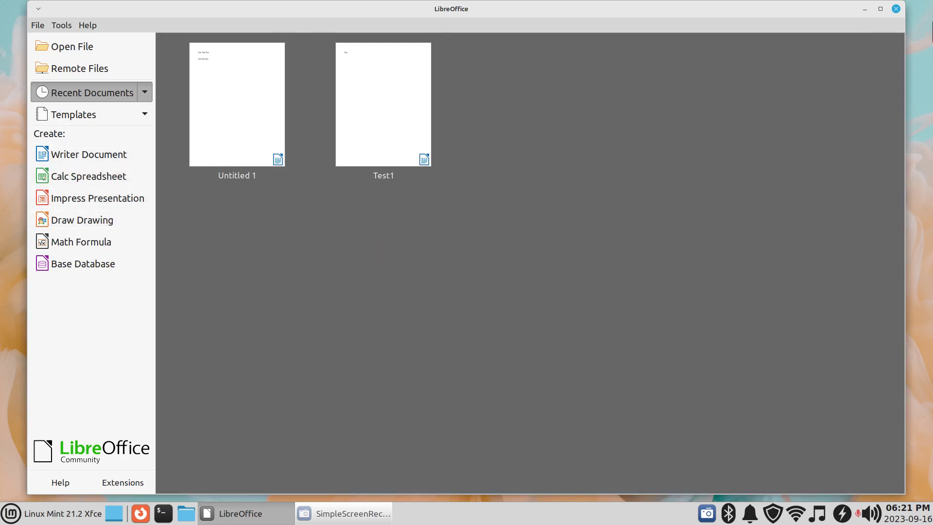
{"action": "left_click", "coordinate": [896, 9]}
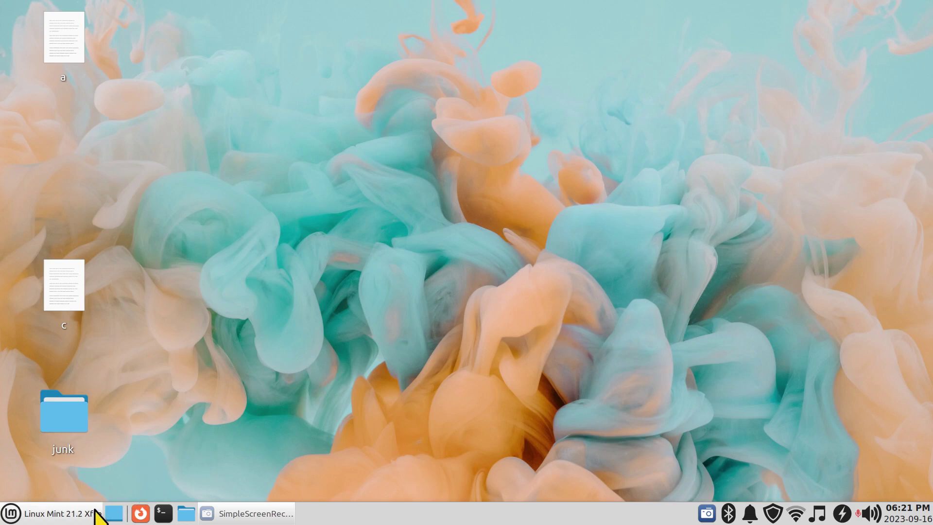
Delete the files a and c and the junk folder from the desktop
{"action": "left_click_drag", "start_coordinate": [144, 66], "coordinate": [32, 455]}
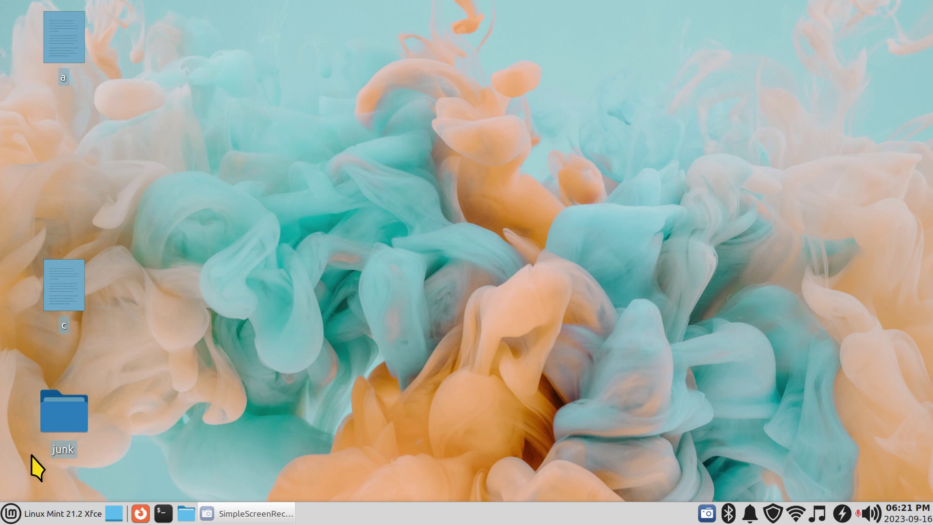
{"action": "key", "text": "Delete"}
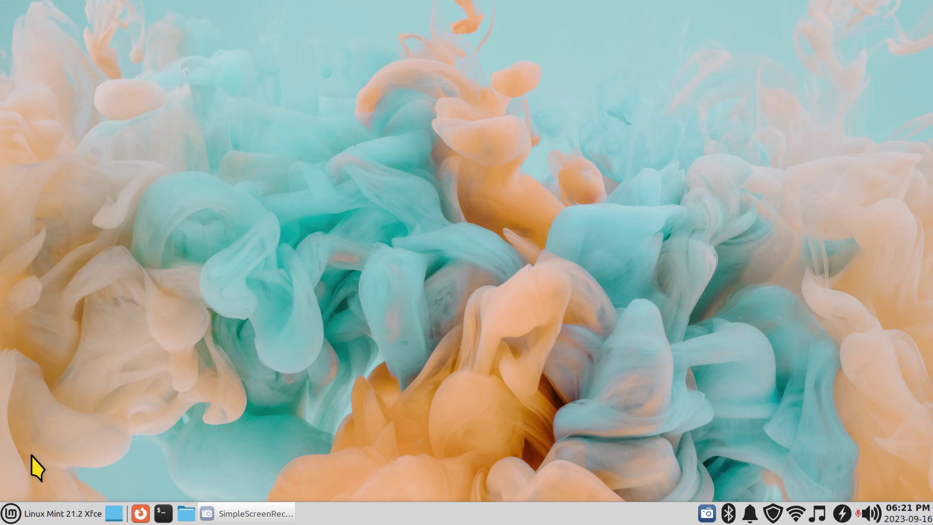
Find and open the Keyboard settings with the search "key", show the application shortcuts and enlarge the window to fit the full list
{"action": "key", "text": "super"}
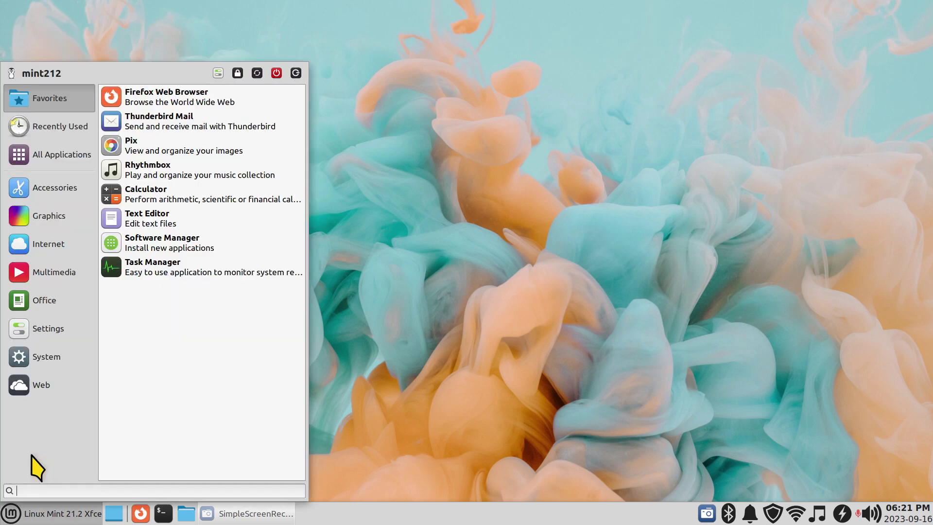
{"action": "type", "text": "key"}
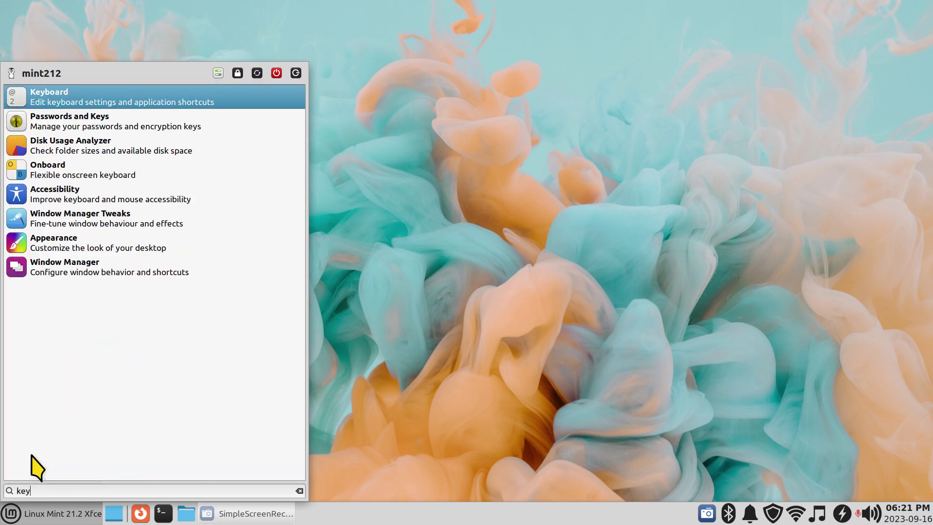
{"action": "key", "text": "Return"}
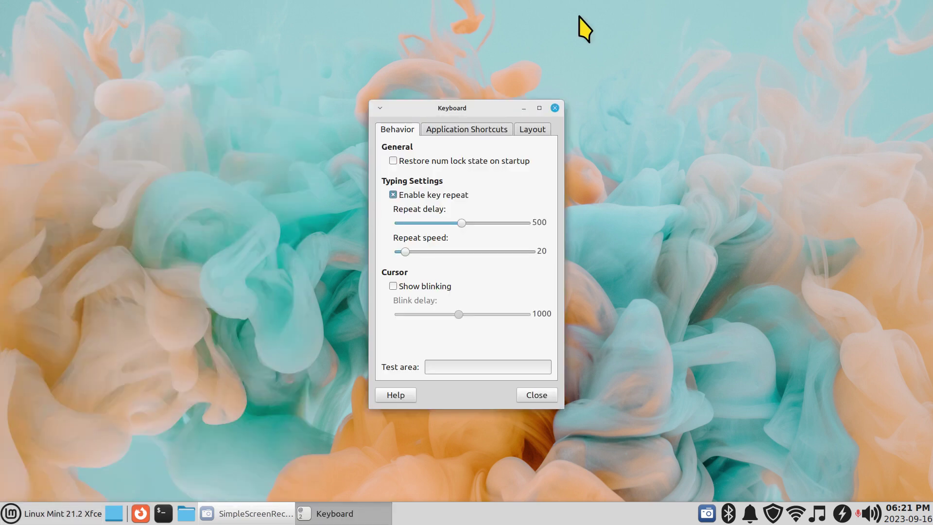
{"action": "left_click", "coordinate": [467, 129]}
{"action": "left_click_drag", "start_coordinate": [424, 108], "coordinate": [107, 7]}
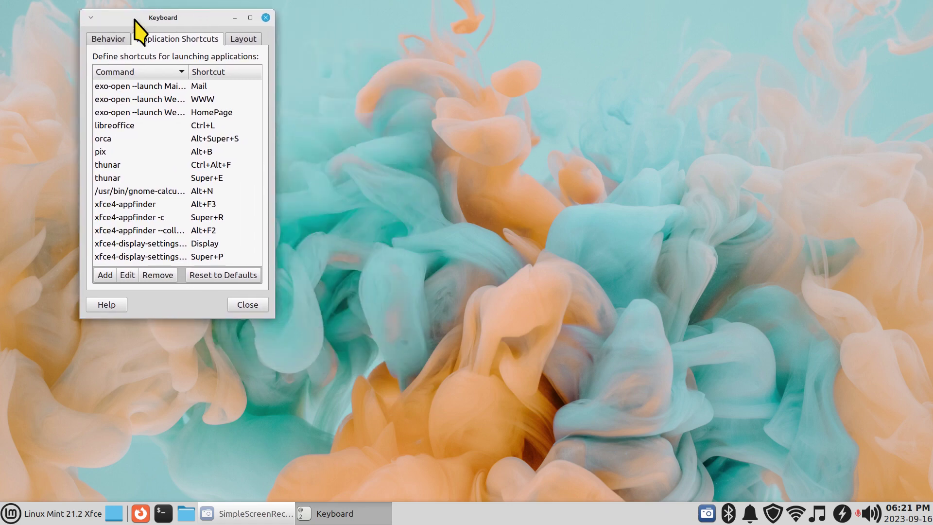
{"action": "right_click", "coordinate": [130, 22]}
{"action": "left_click", "coordinate": [182, 95]}
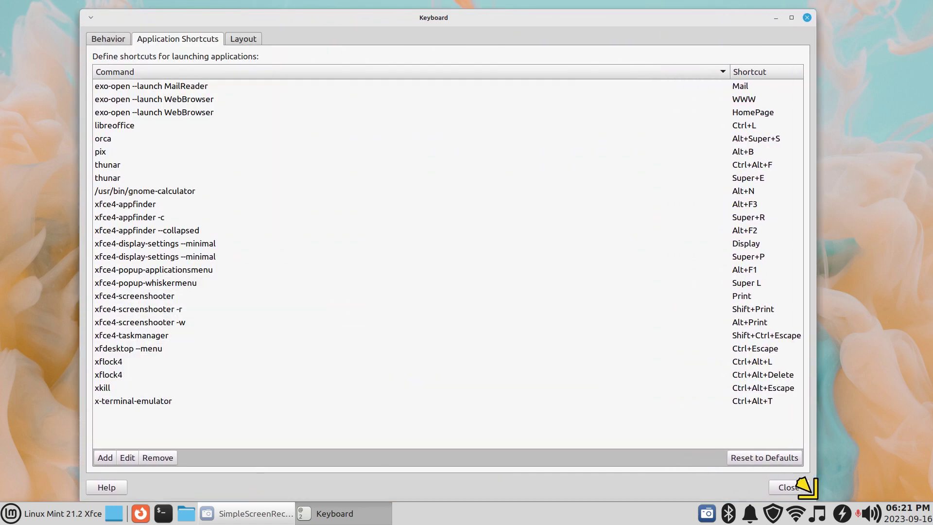
{"action": "left_click", "coordinate": [817, 498]}
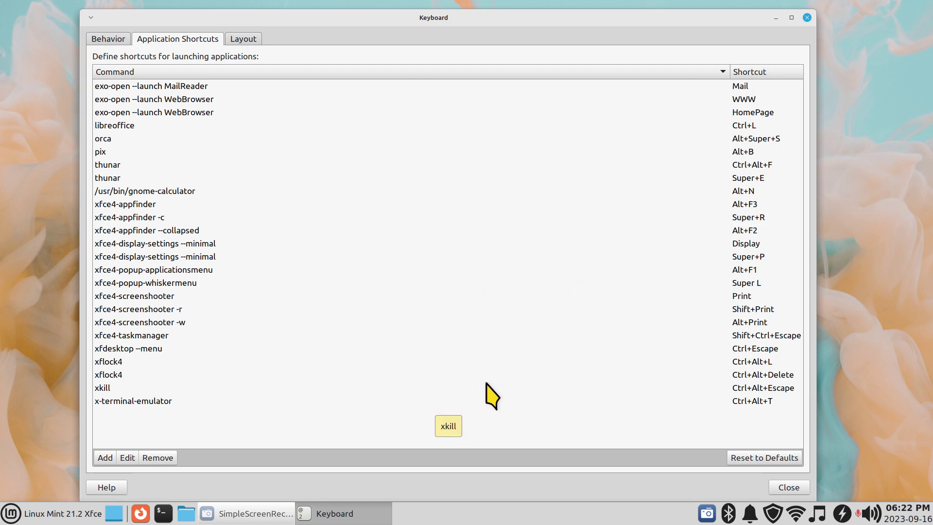
Test the Alt+F3 Application Finder shortcut, search for "sc", launch Screenshot and move its window aside
{"action": "key", "text": "alt+F3"}
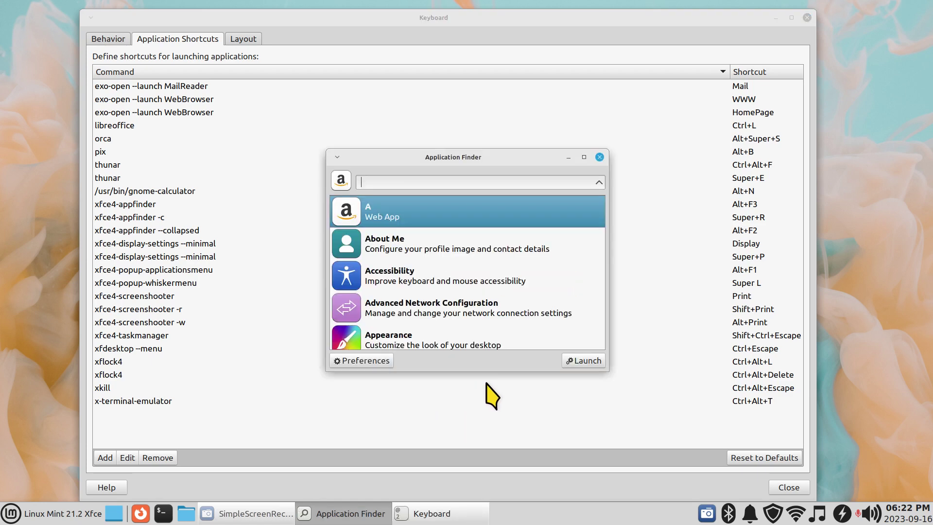
{"action": "type", "text": "sc"}
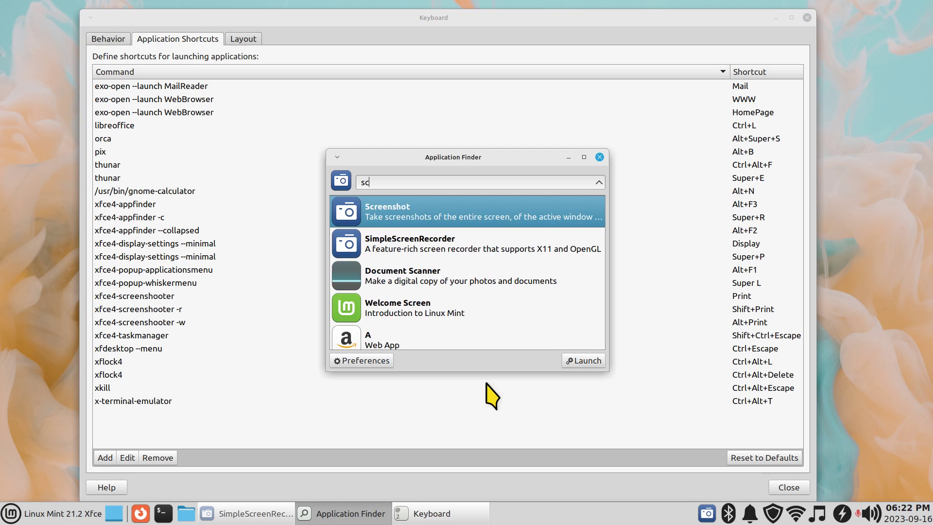
{"action": "key", "text": "Return"}
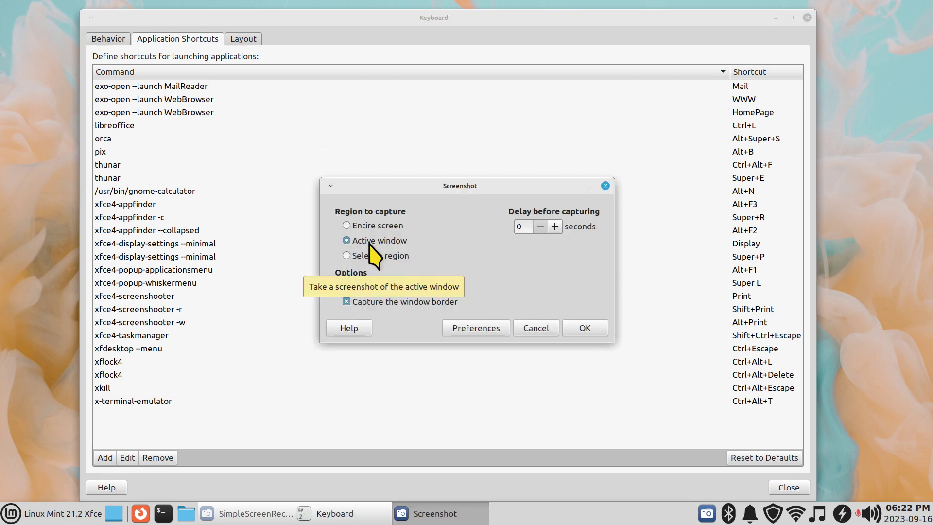
{"action": "left_click_drag", "start_coordinate": [470, 186], "coordinate": [625, 189]}
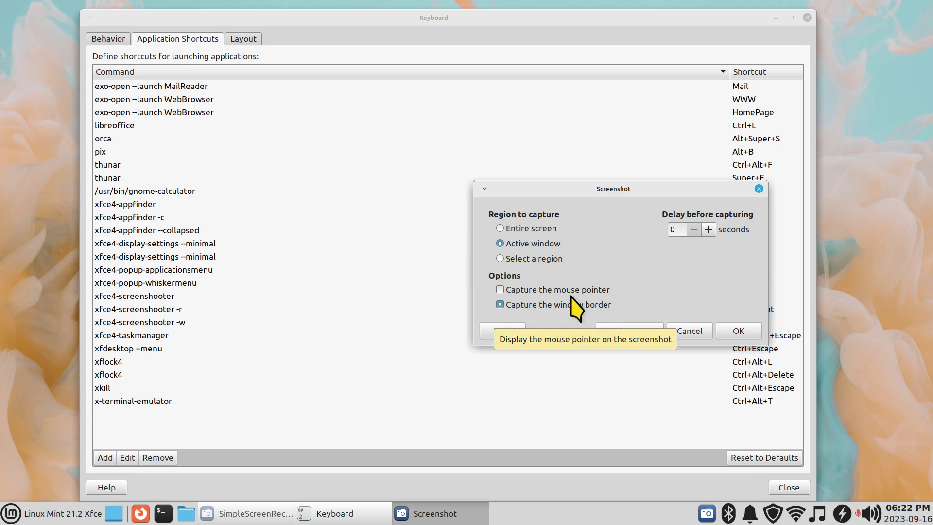
Capture the active Keyboard window without the mouse pointer, save the screenshot as a PNG file on the Desktop, and close the Keyboard settings
{"action": "left_click", "coordinate": [738, 334]}
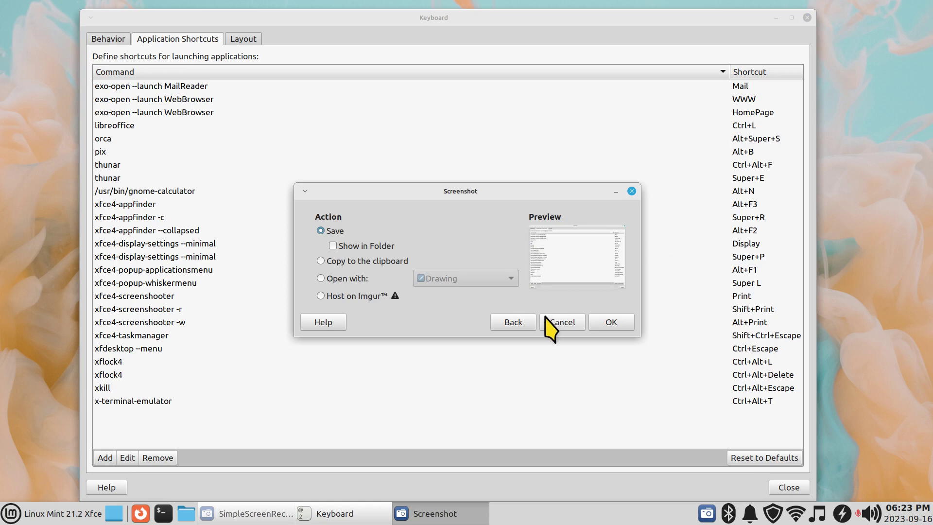
{"action": "left_click", "coordinate": [611, 322]}
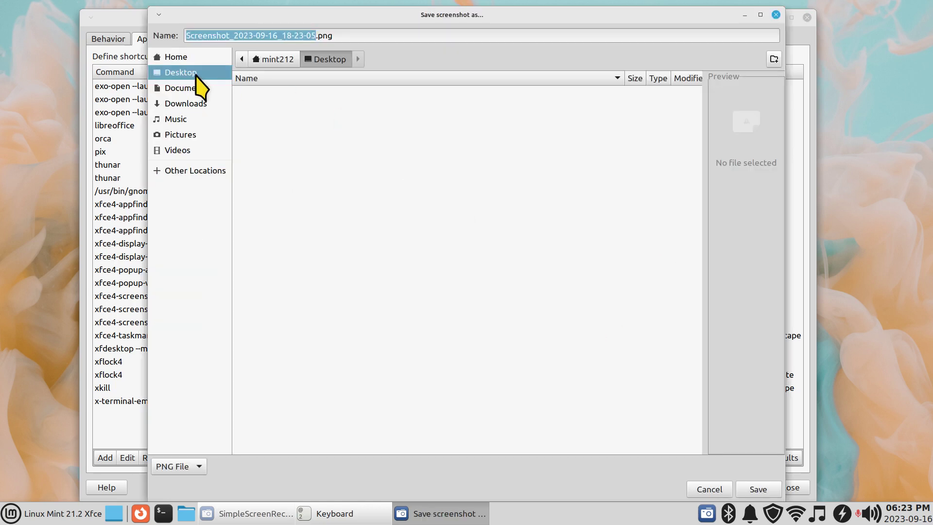
{"action": "left_click", "coordinate": [758, 490]}
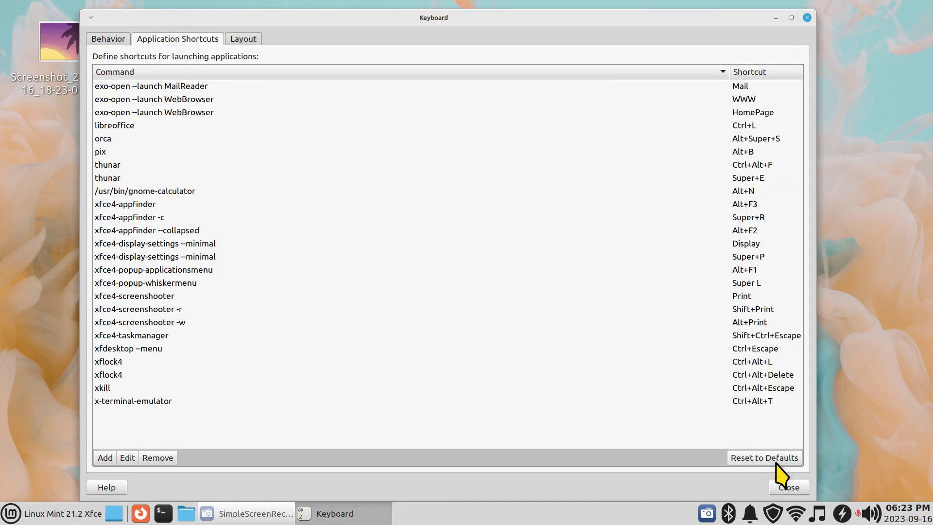
{"action": "left_click", "coordinate": [807, 17]}
Move the screenshot file toward the middle of the desktop and check its file size in its properties
{"action": "left_click_drag", "start_coordinate": [90, 53], "coordinate": [443, 252]}
{"action": "right_click", "coordinate": [398, 162]}
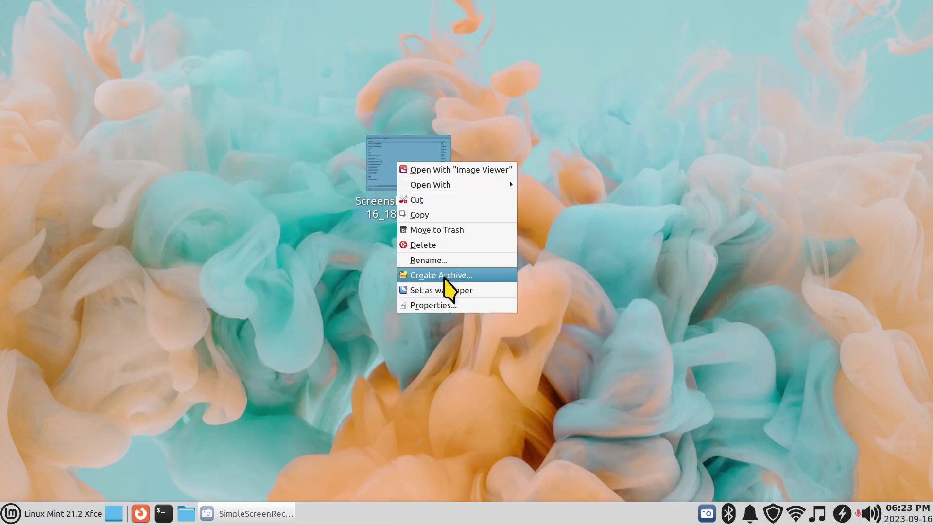
{"action": "left_click", "coordinate": [449, 306]}
{"action": "left_click_drag", "start_coordinate": [404, 304], "coordinate": [441, 306]}
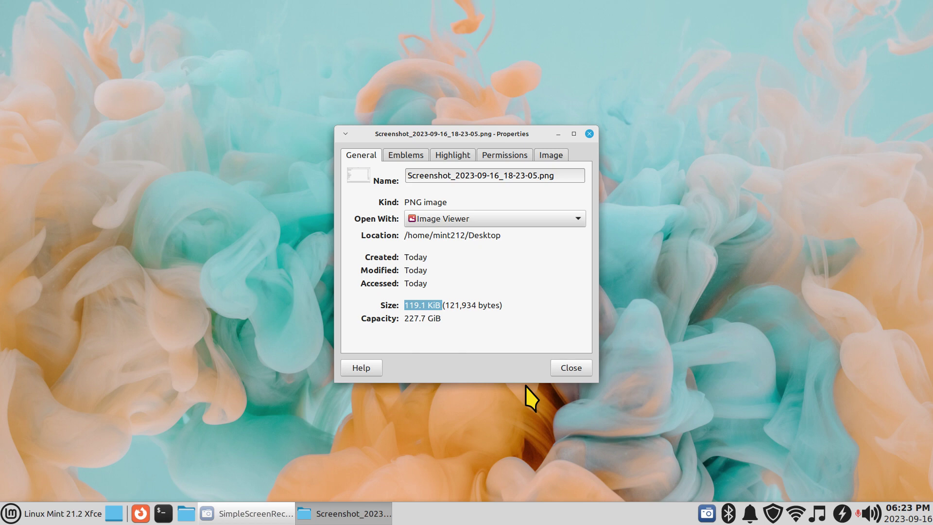
{"action": "left_click", "coordinate": [570, 368]}
Open the screenshot to view the shortcut list, look at the print options without printing, and close the image
{"action": "double_click", "coordinate": [402, 173]}
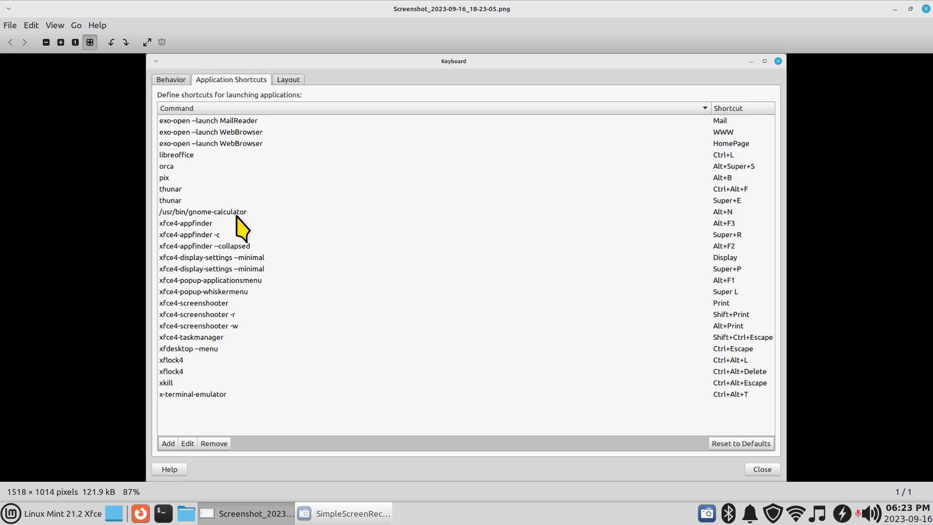
{"action": "key", "text": "ctrl+p"}
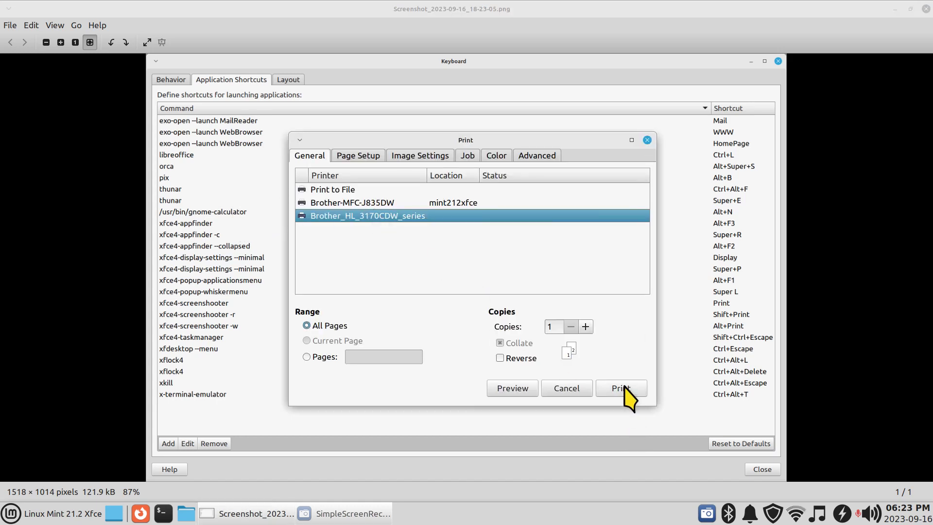
{"action": "left_click", "coordinate": [568, 391]}
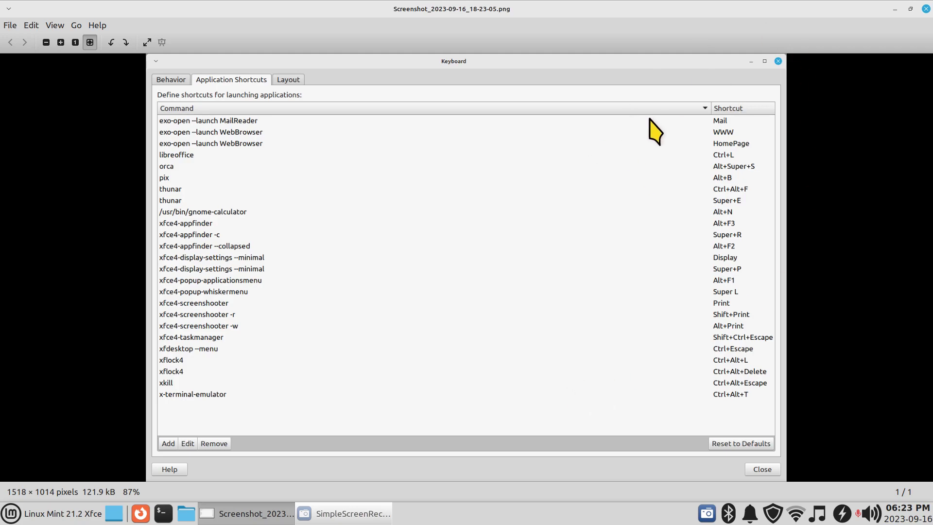
{"action": "left_click", "coordinate": [926, 9]}
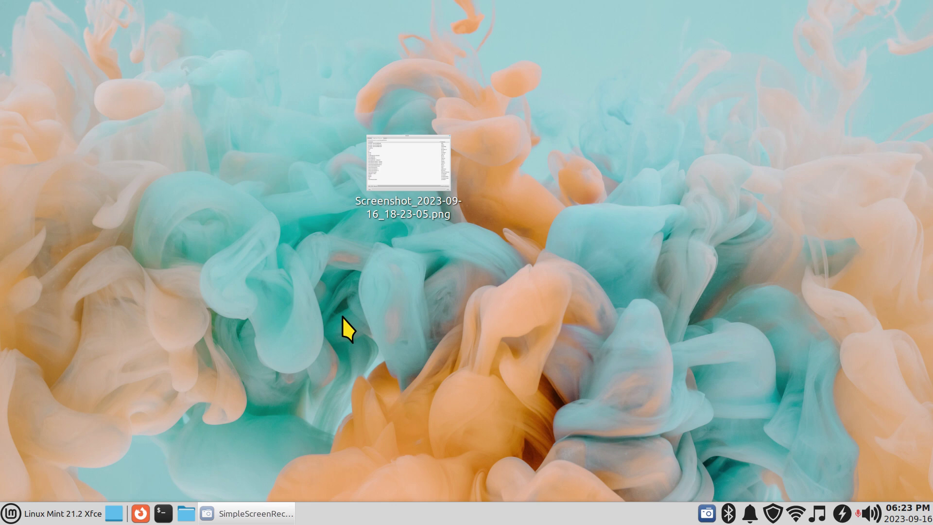
Reopen the screenshot of the shortcut list from the desktop
{"action": "double_click", "coordinate": [399, 171]}
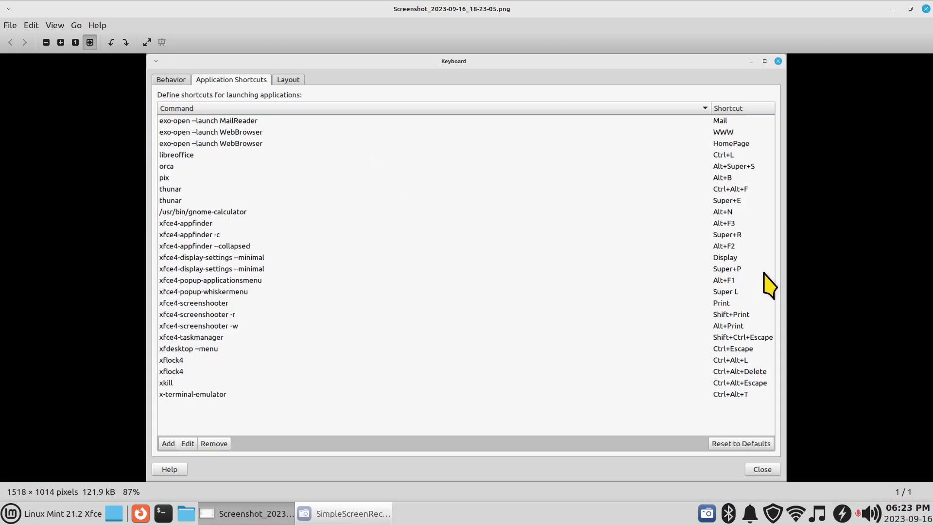